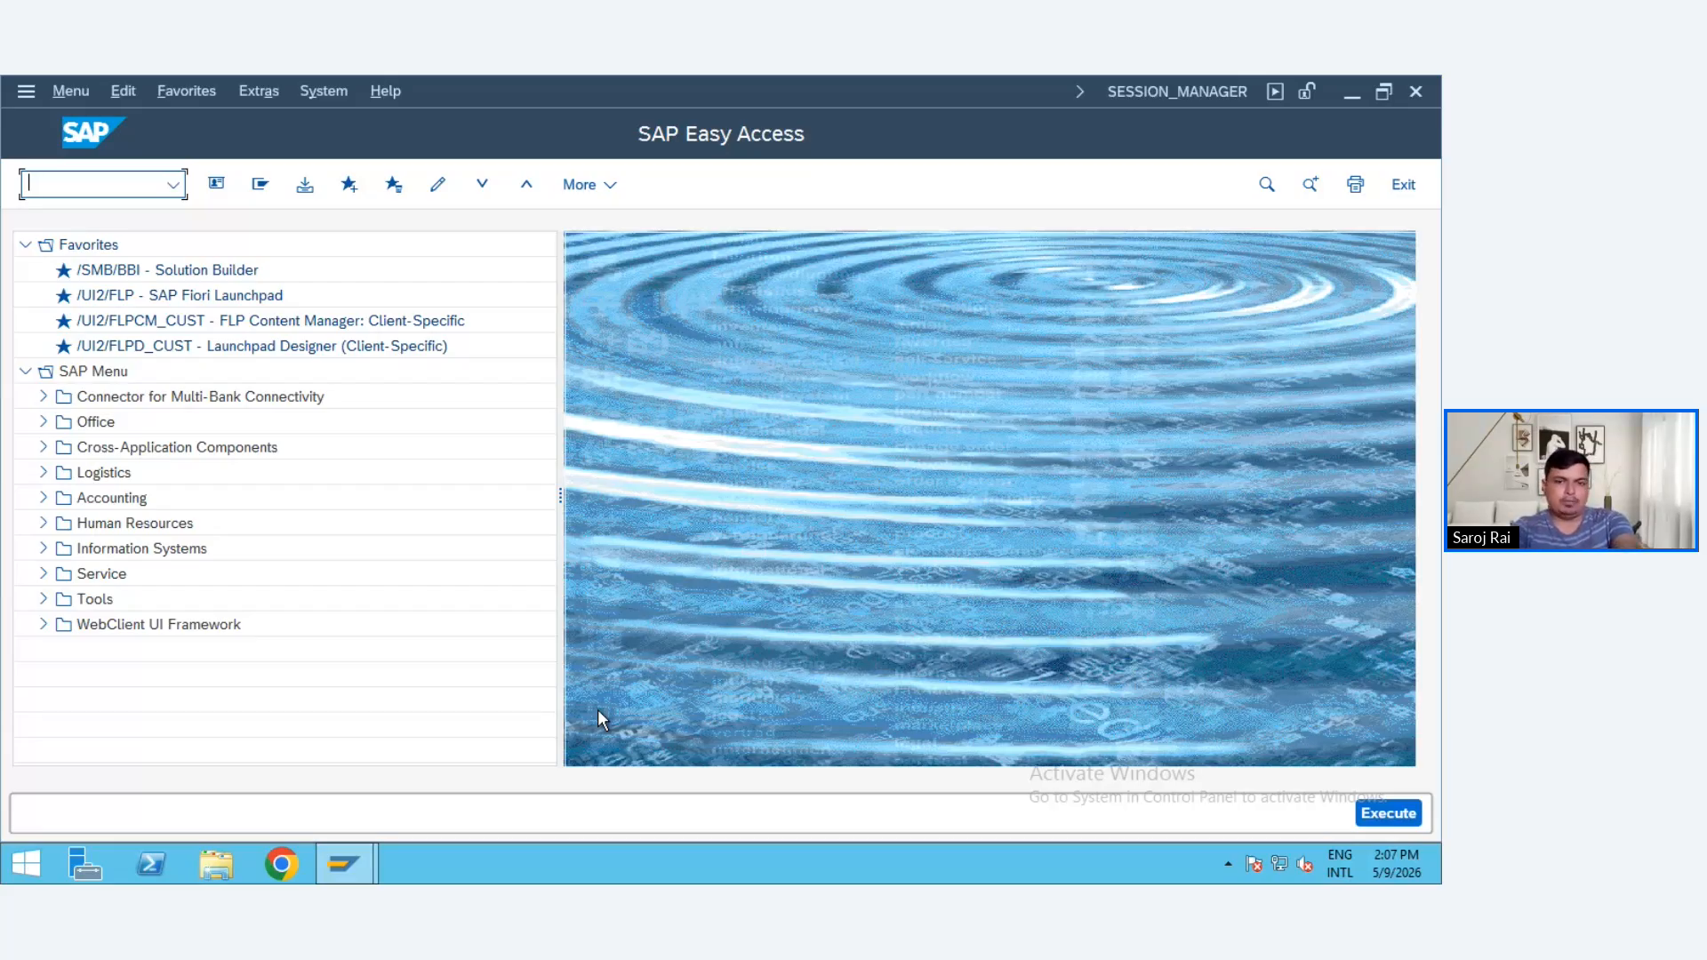
- Run transaction MM01 and open view selection for industry Mechanical engineering and material type ZF01 Finished Product P100
click(73, 181)
text(mm01)
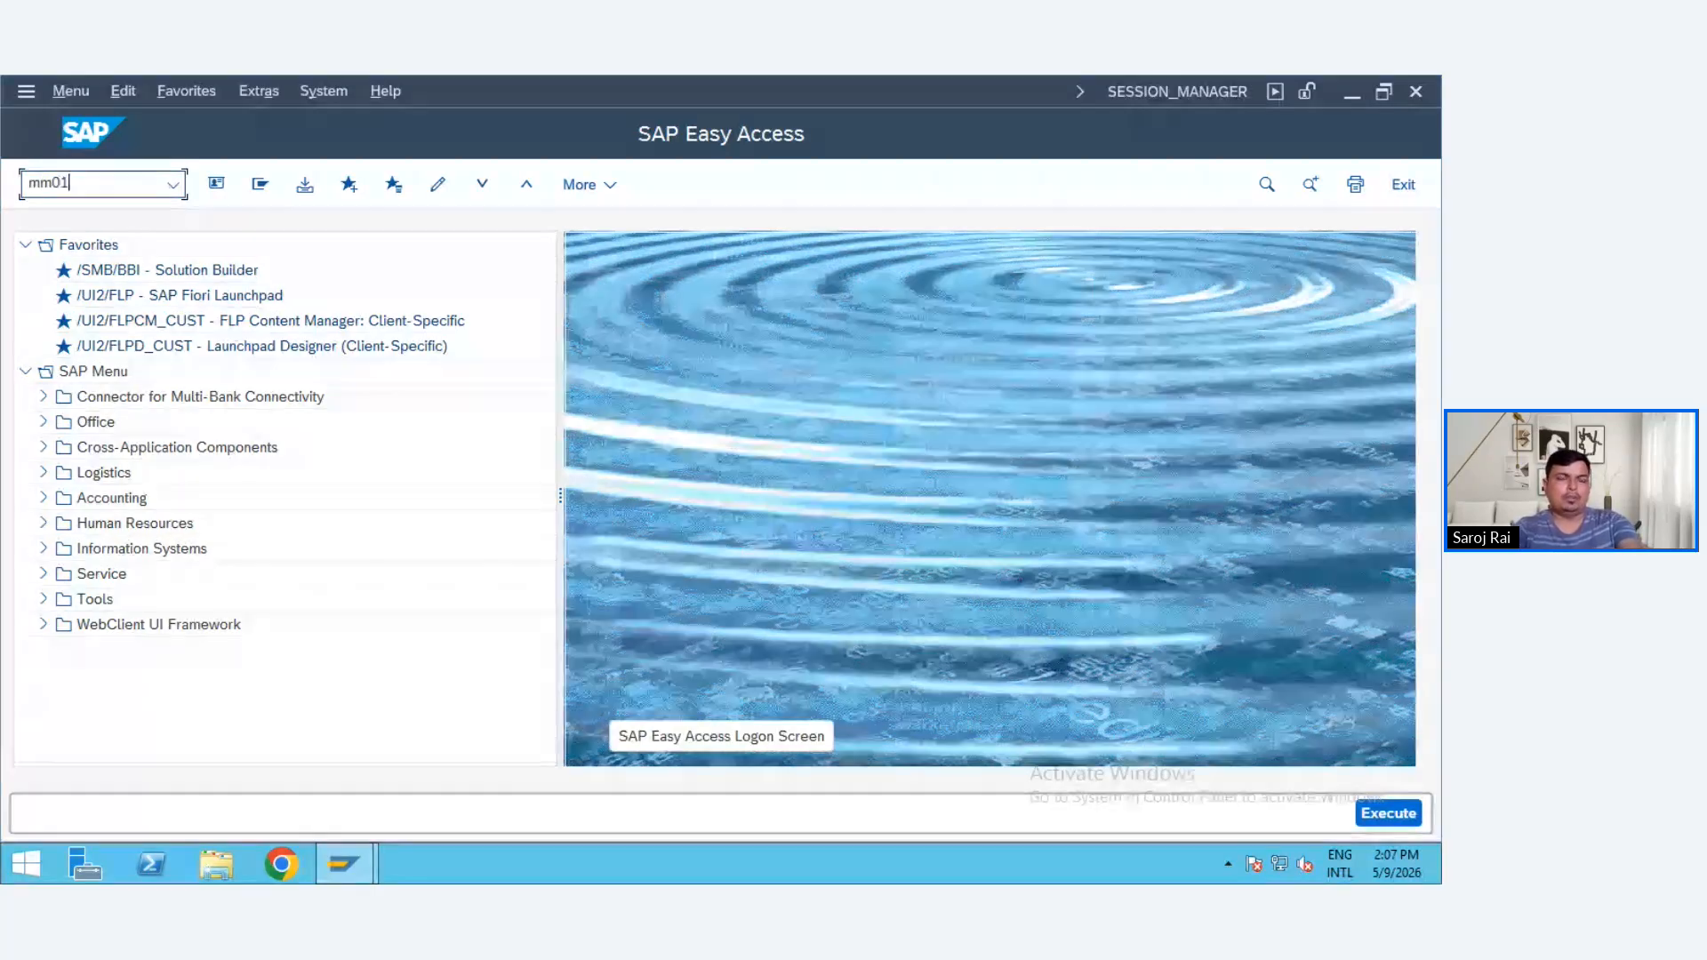
key(Return)
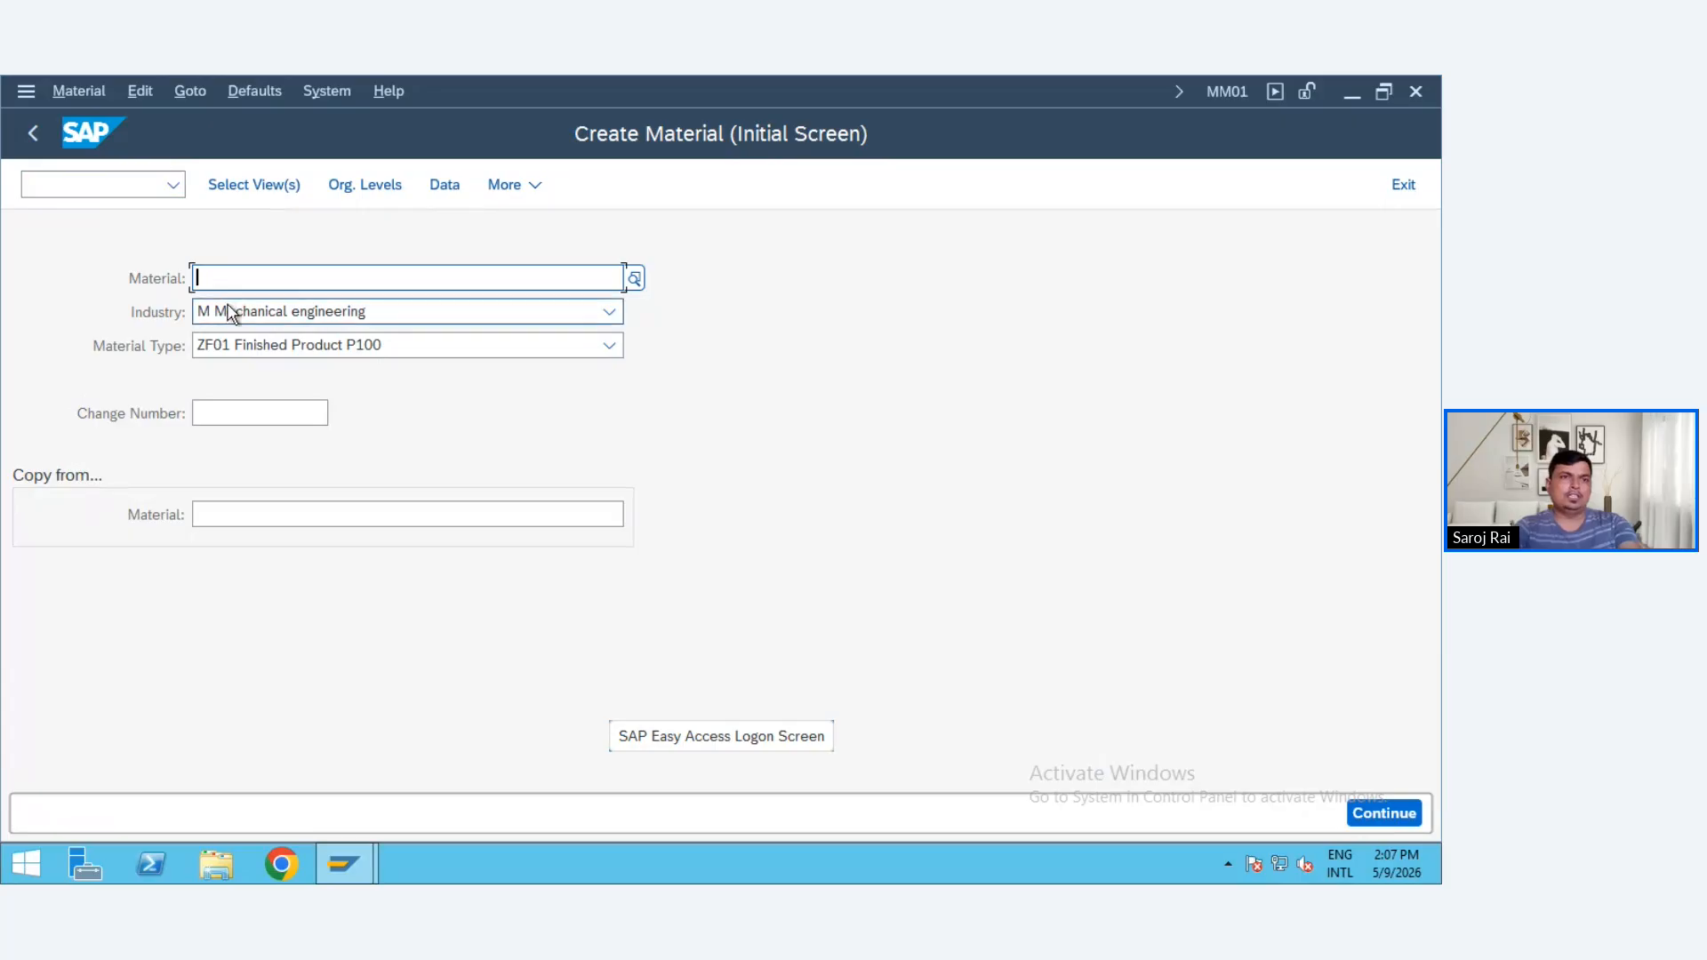
click(230, 313)
key(Tab)
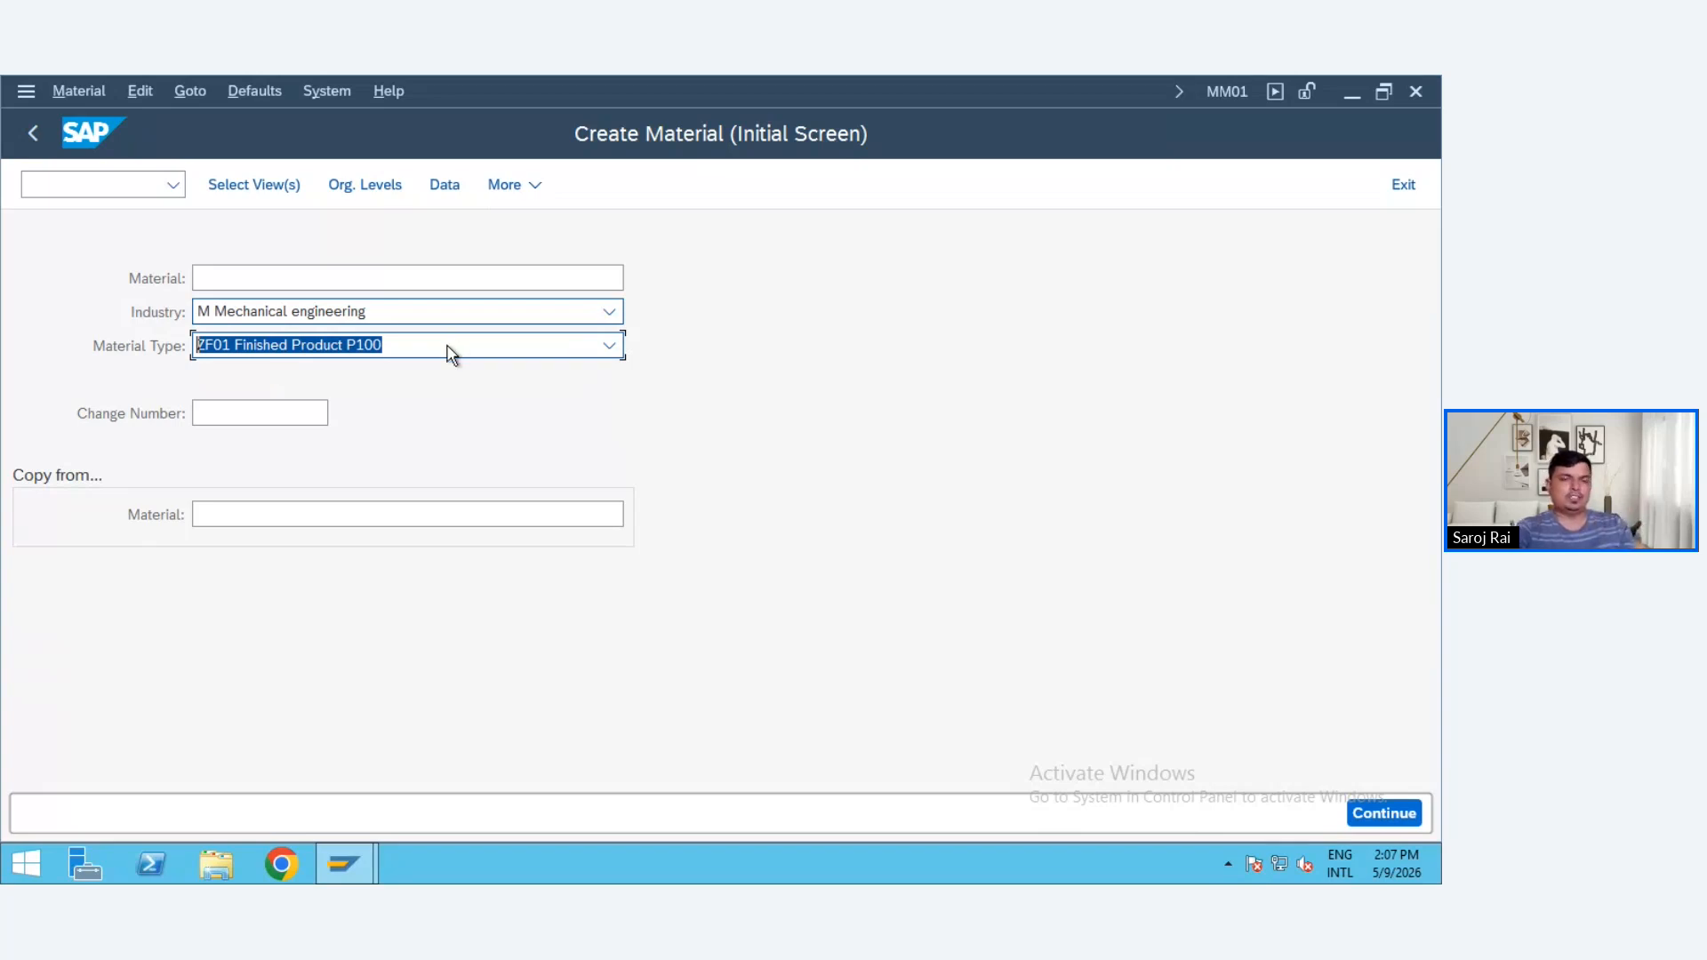
key(Return)
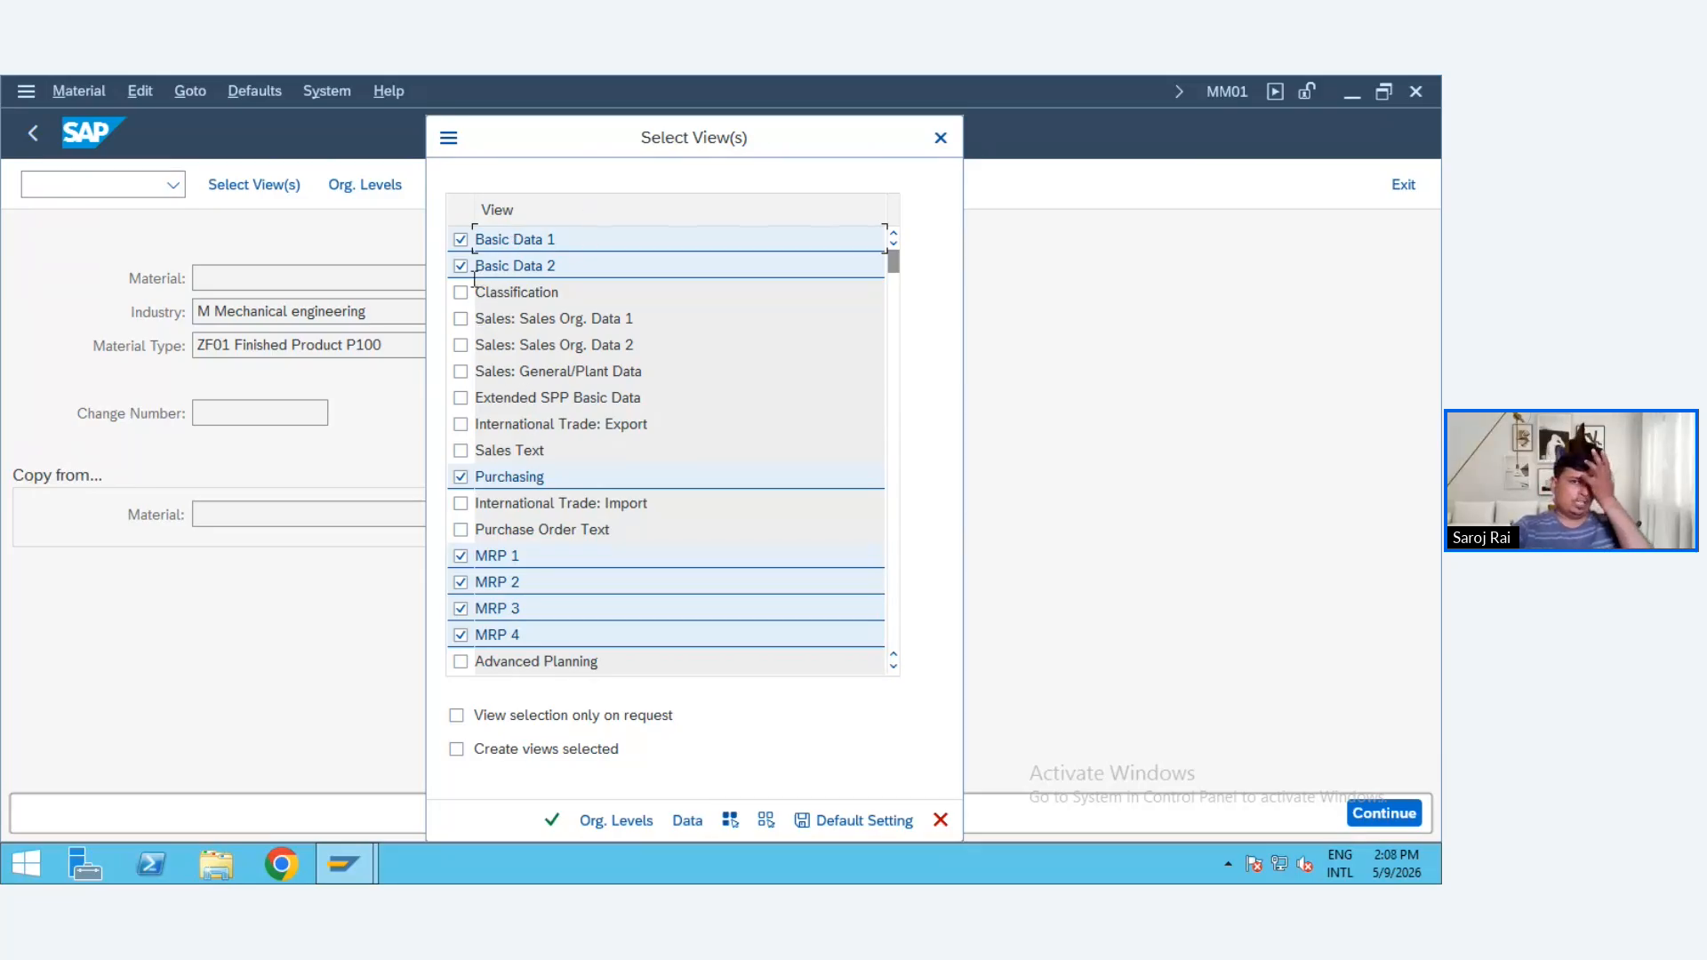
- Add the Sales Org. Data 1, Sales Org. Data 2 and Sales General/Plant Data views and deselect the Purchasing view
click(462, 321)
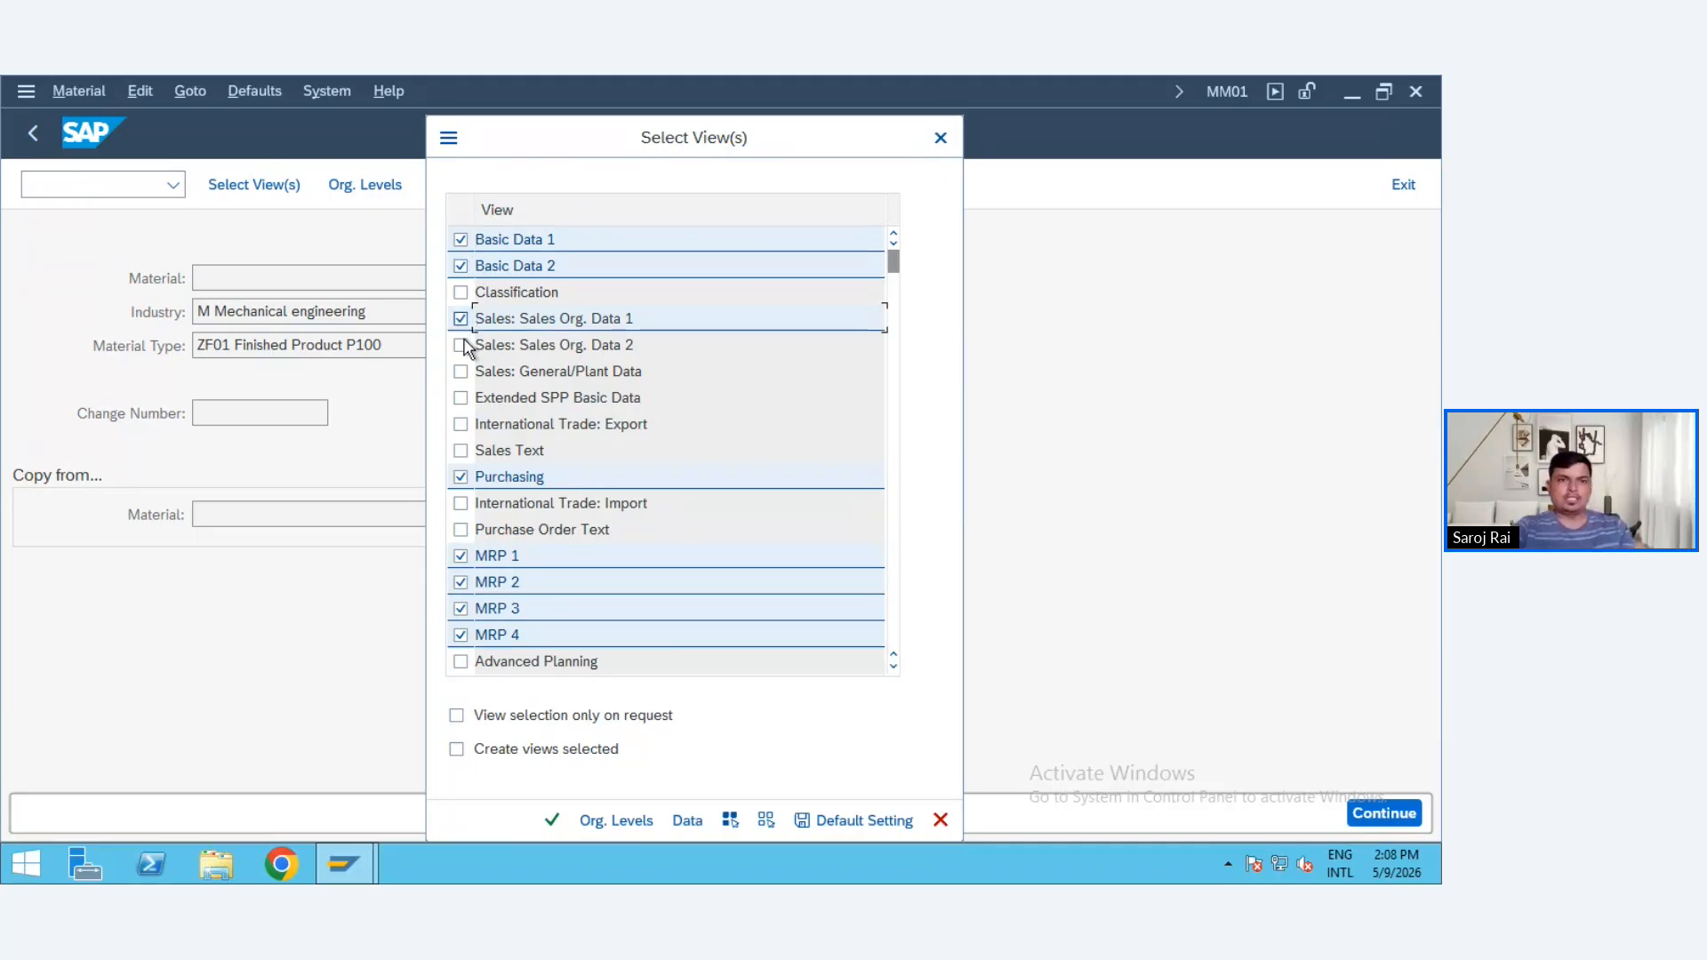
click(460, 345)
click(461, 372)
scroll(488, 462, down, 1)
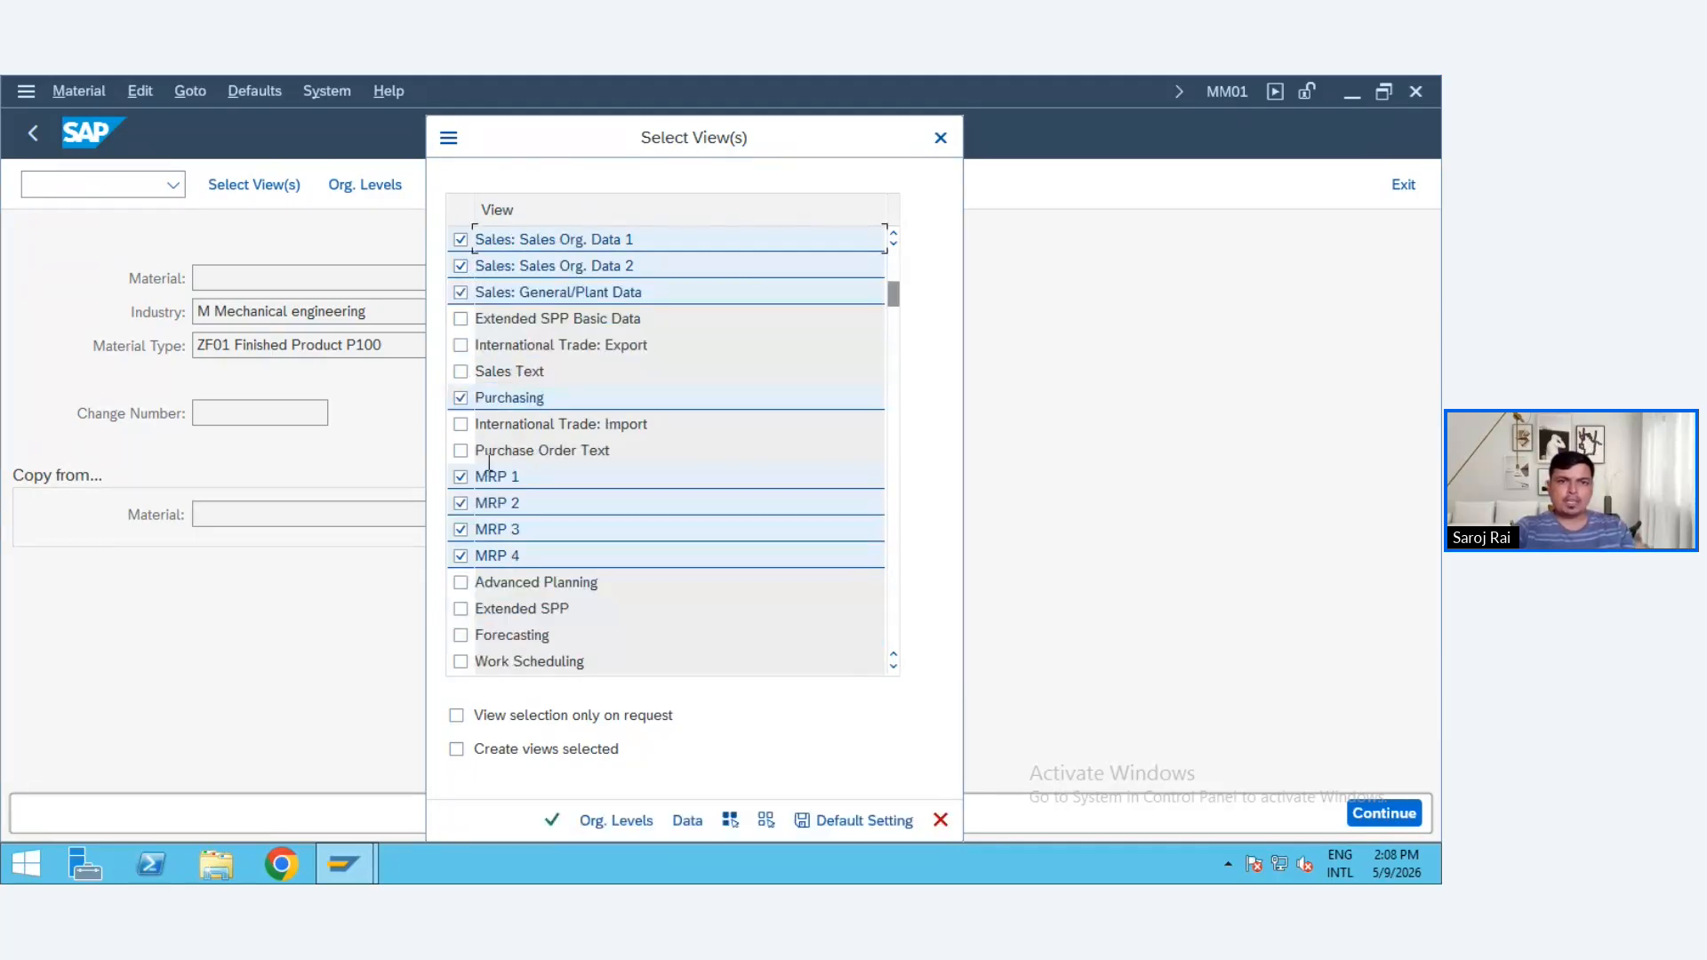
click(460, 398)
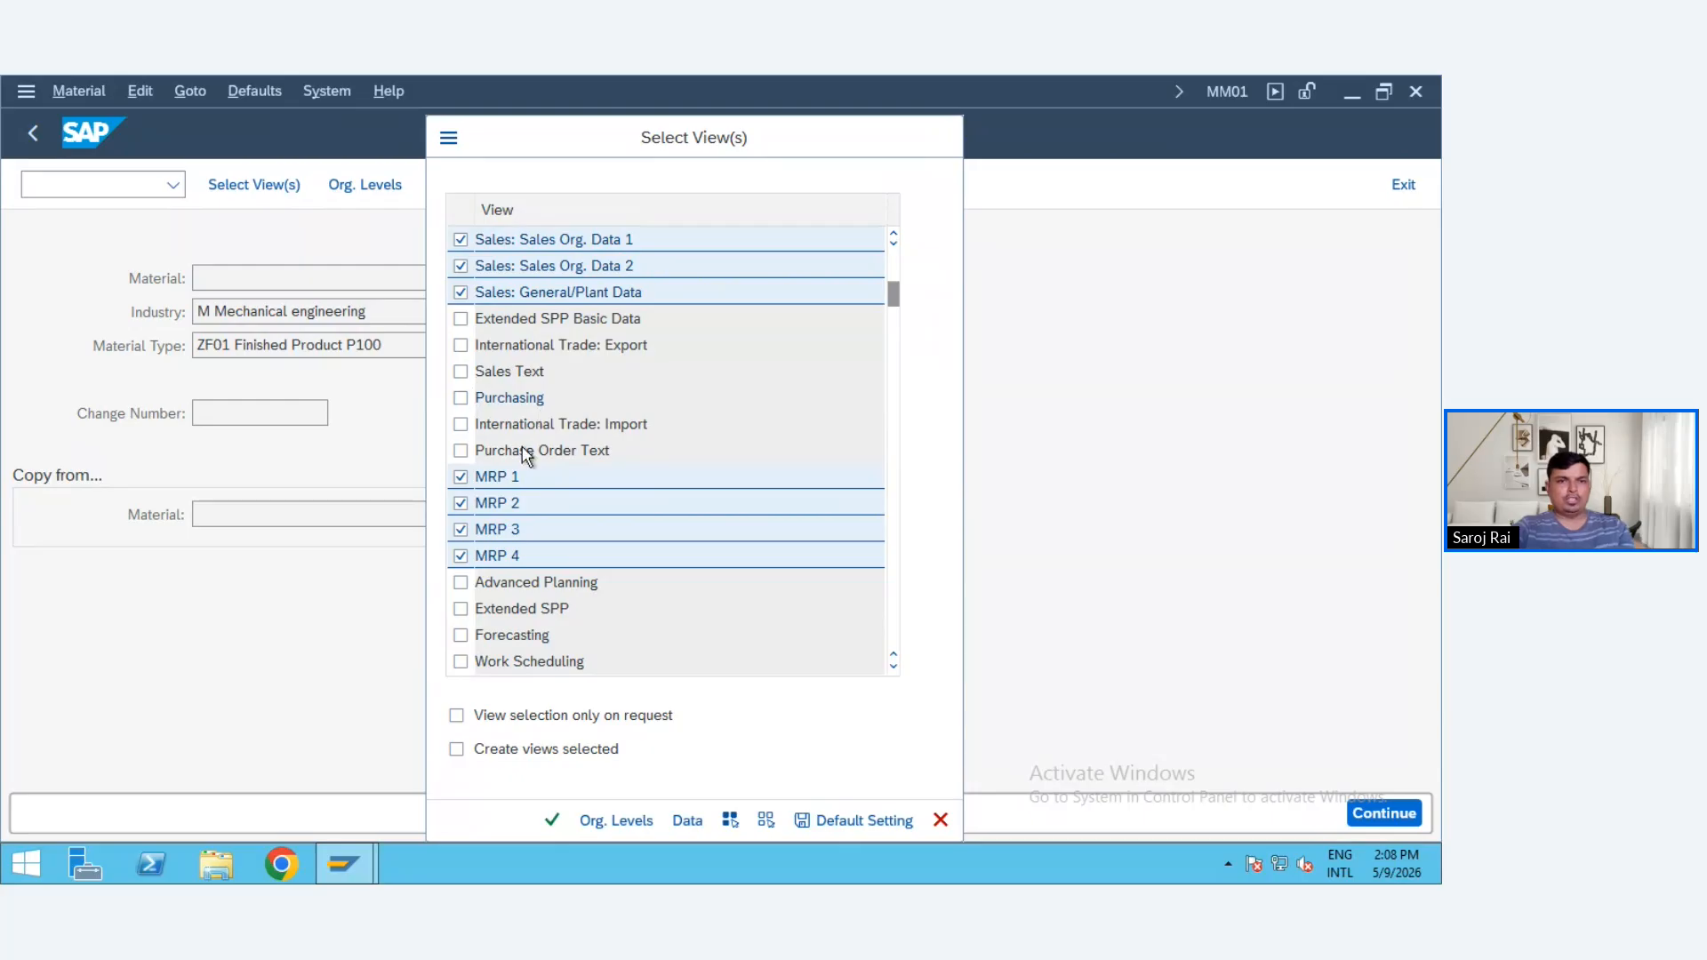
- Add the Work Scheduling view and continue to the organizational levels with the selected views
scroll(527, 455, down, 1)
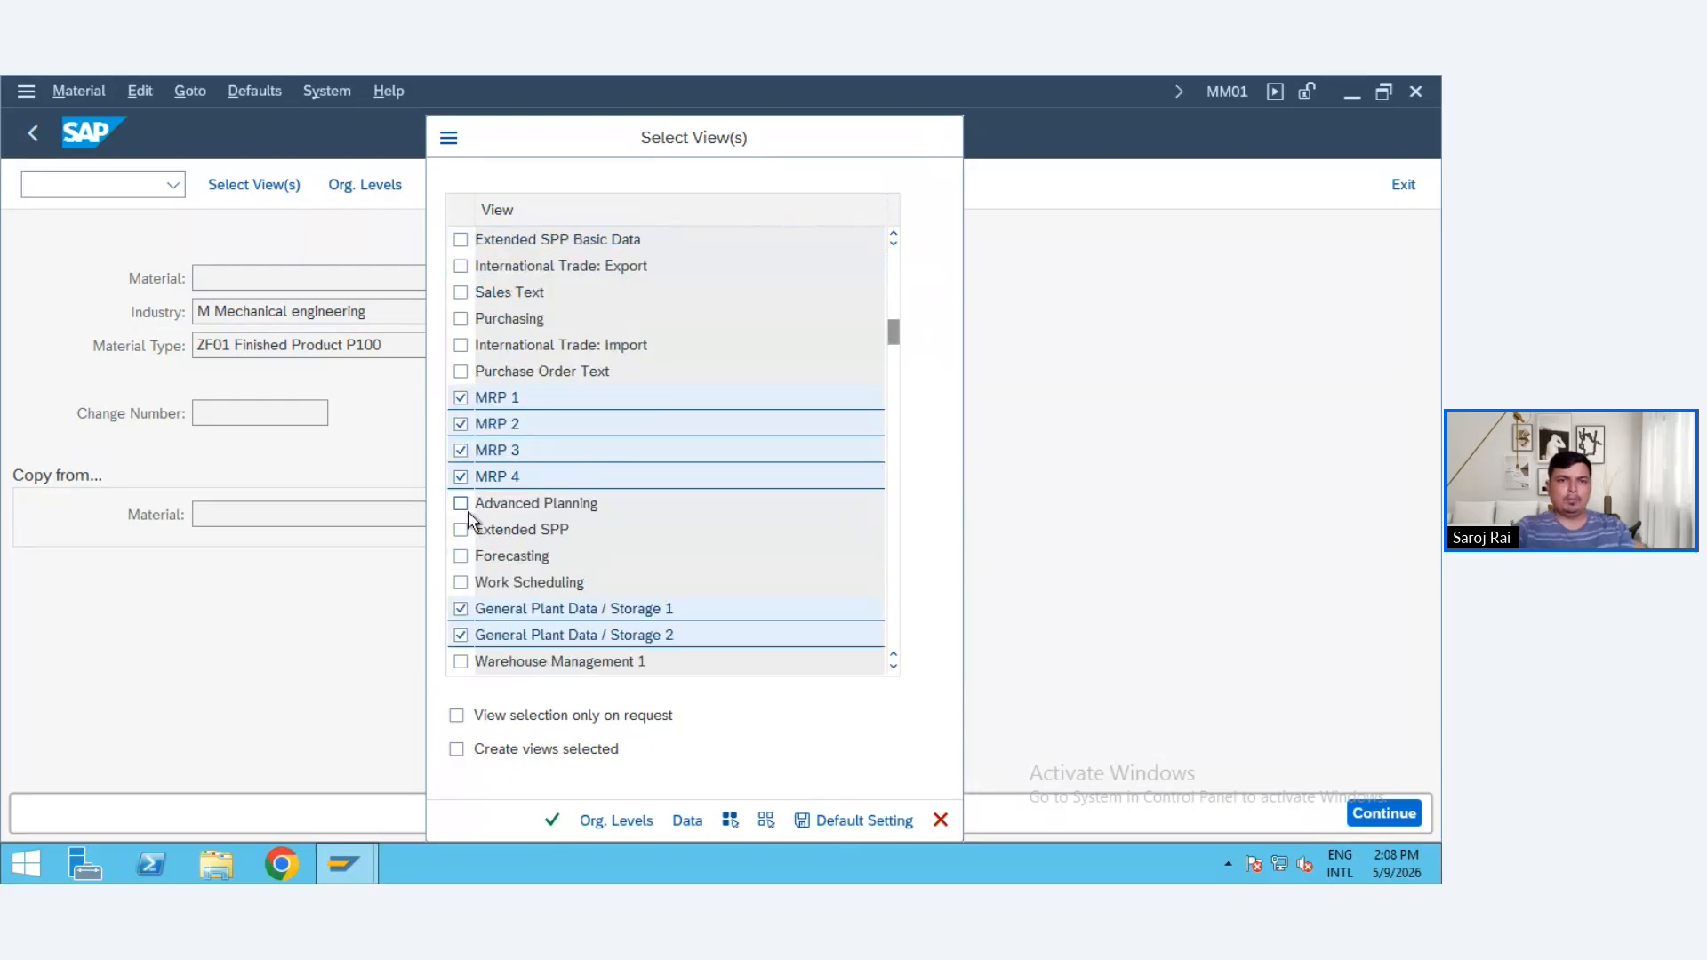
scroll(469, 518, down, 1)
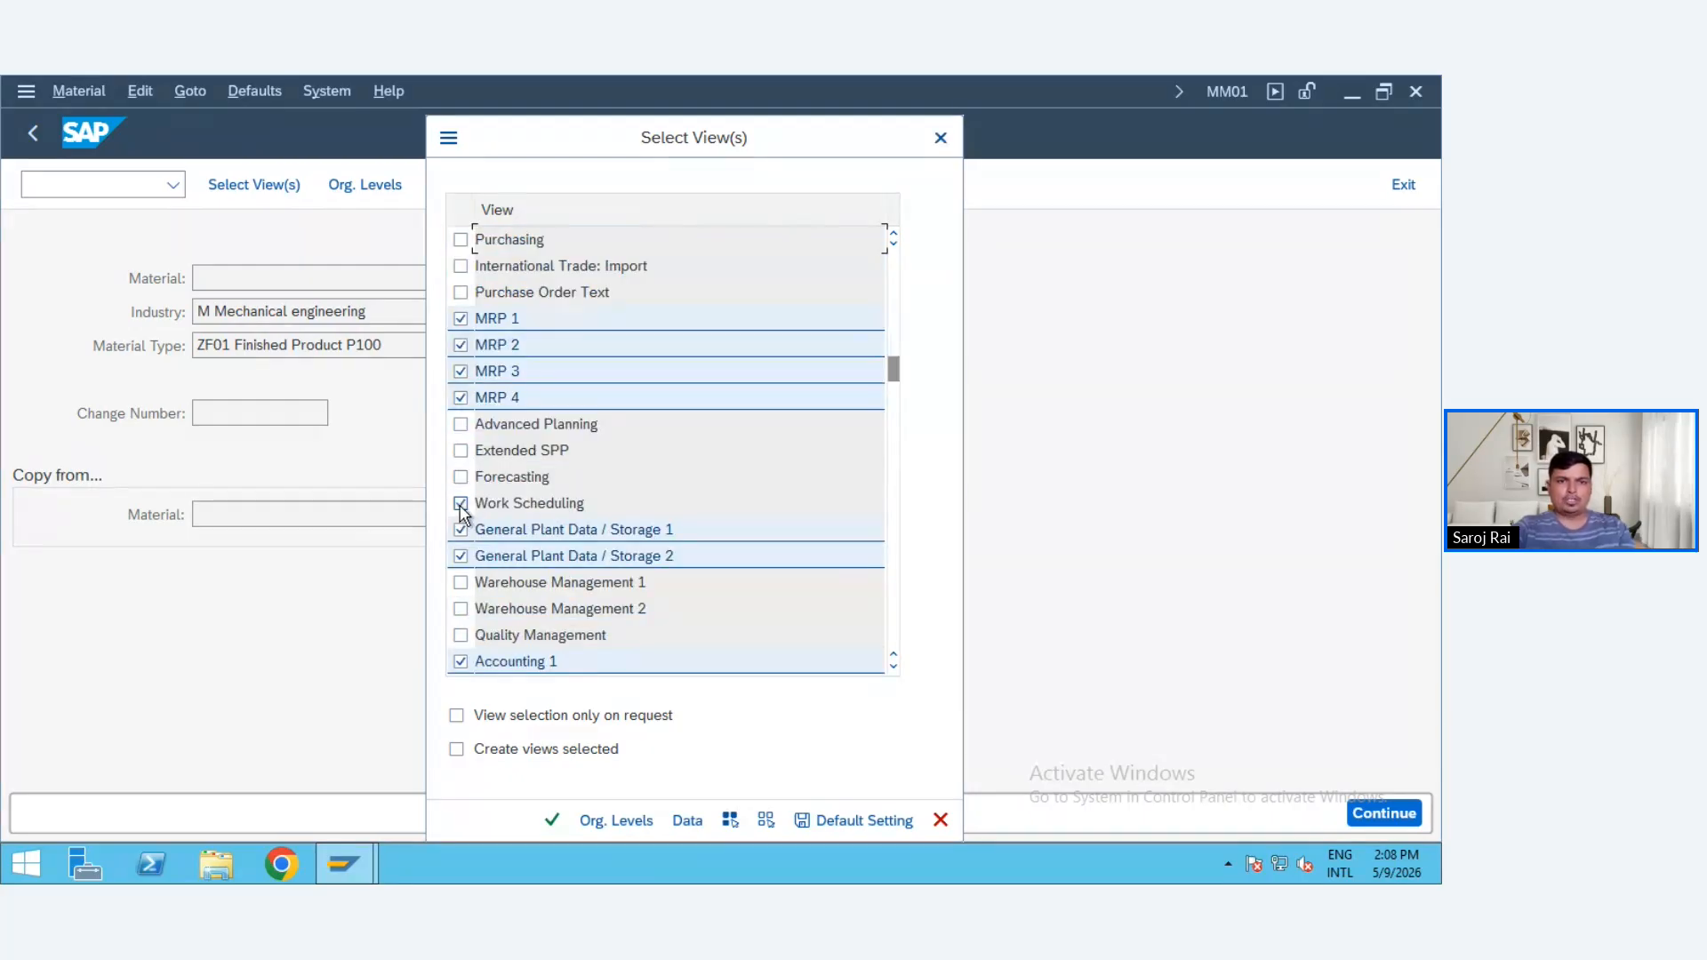
click(460, 504)
scroll(528, 612, down, 1)
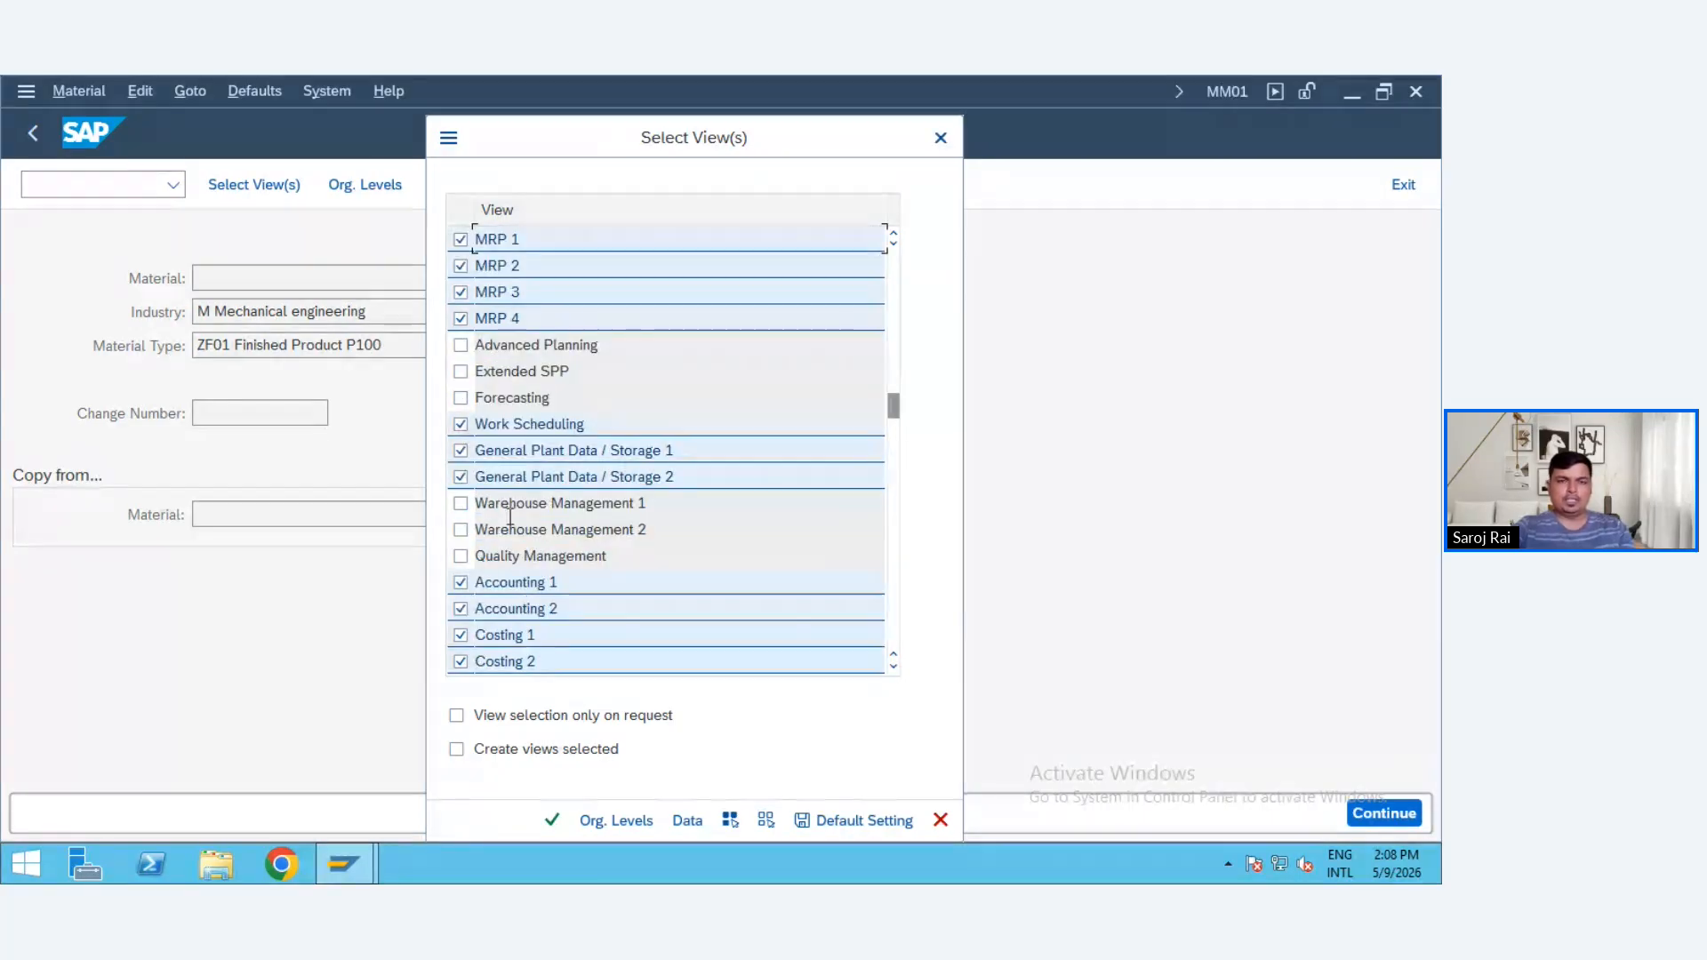
scroll(505, 569, down, 1)
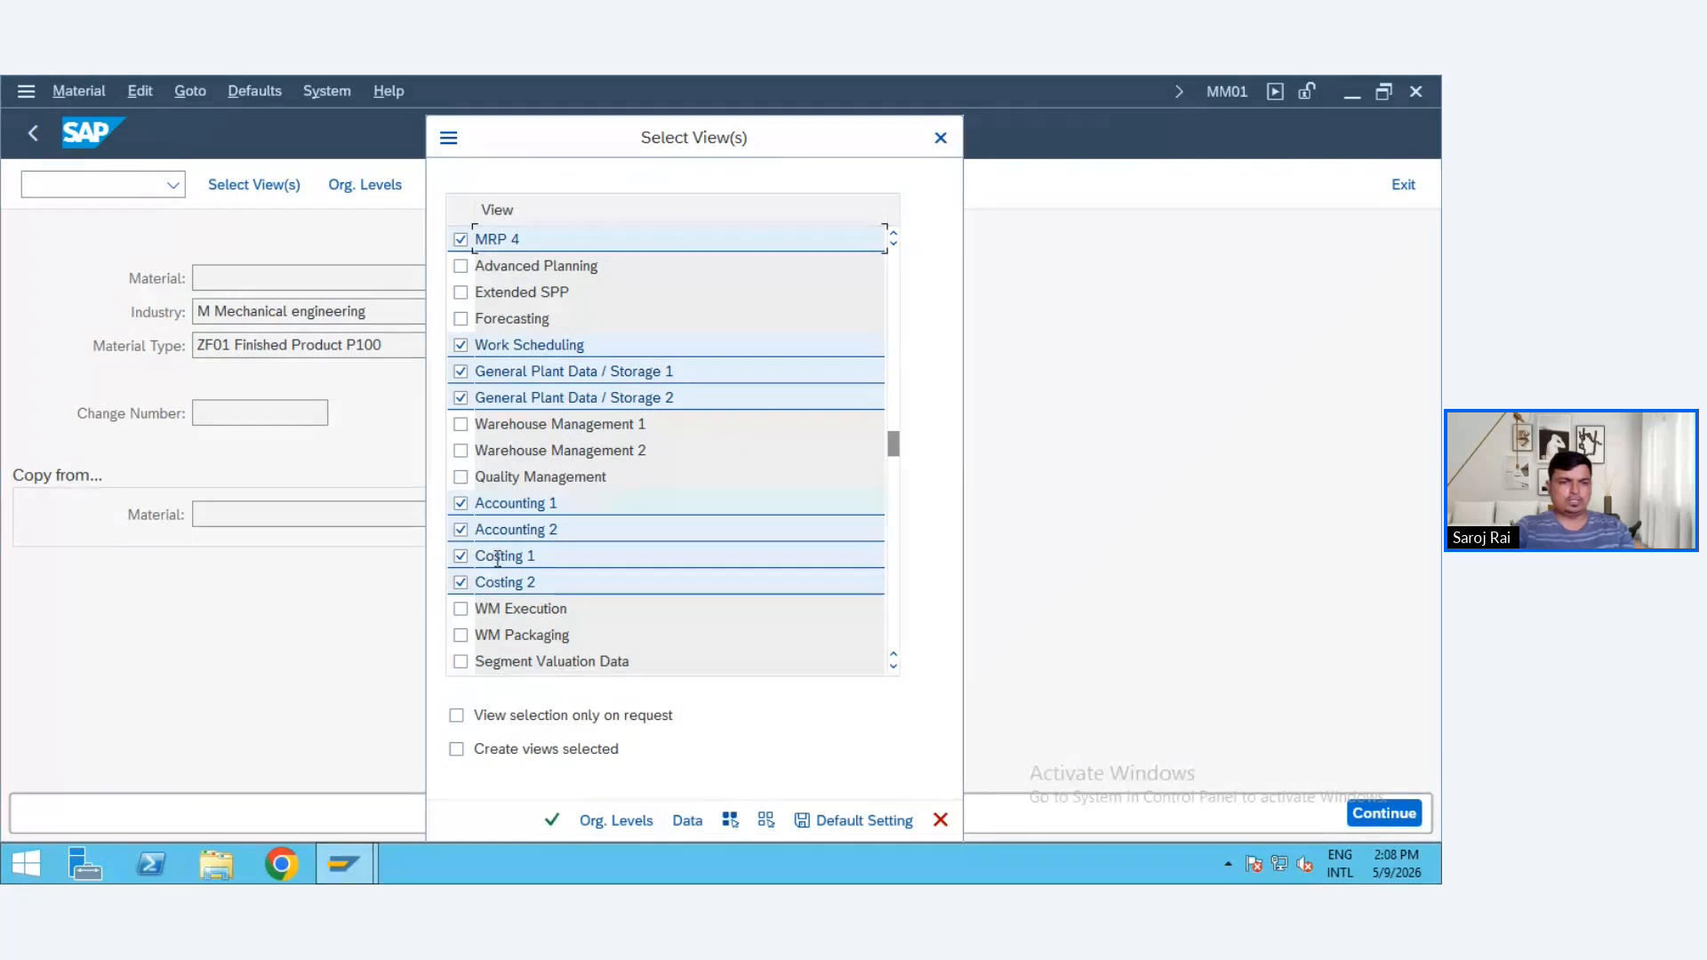
scroll(505, 562, down, 1)
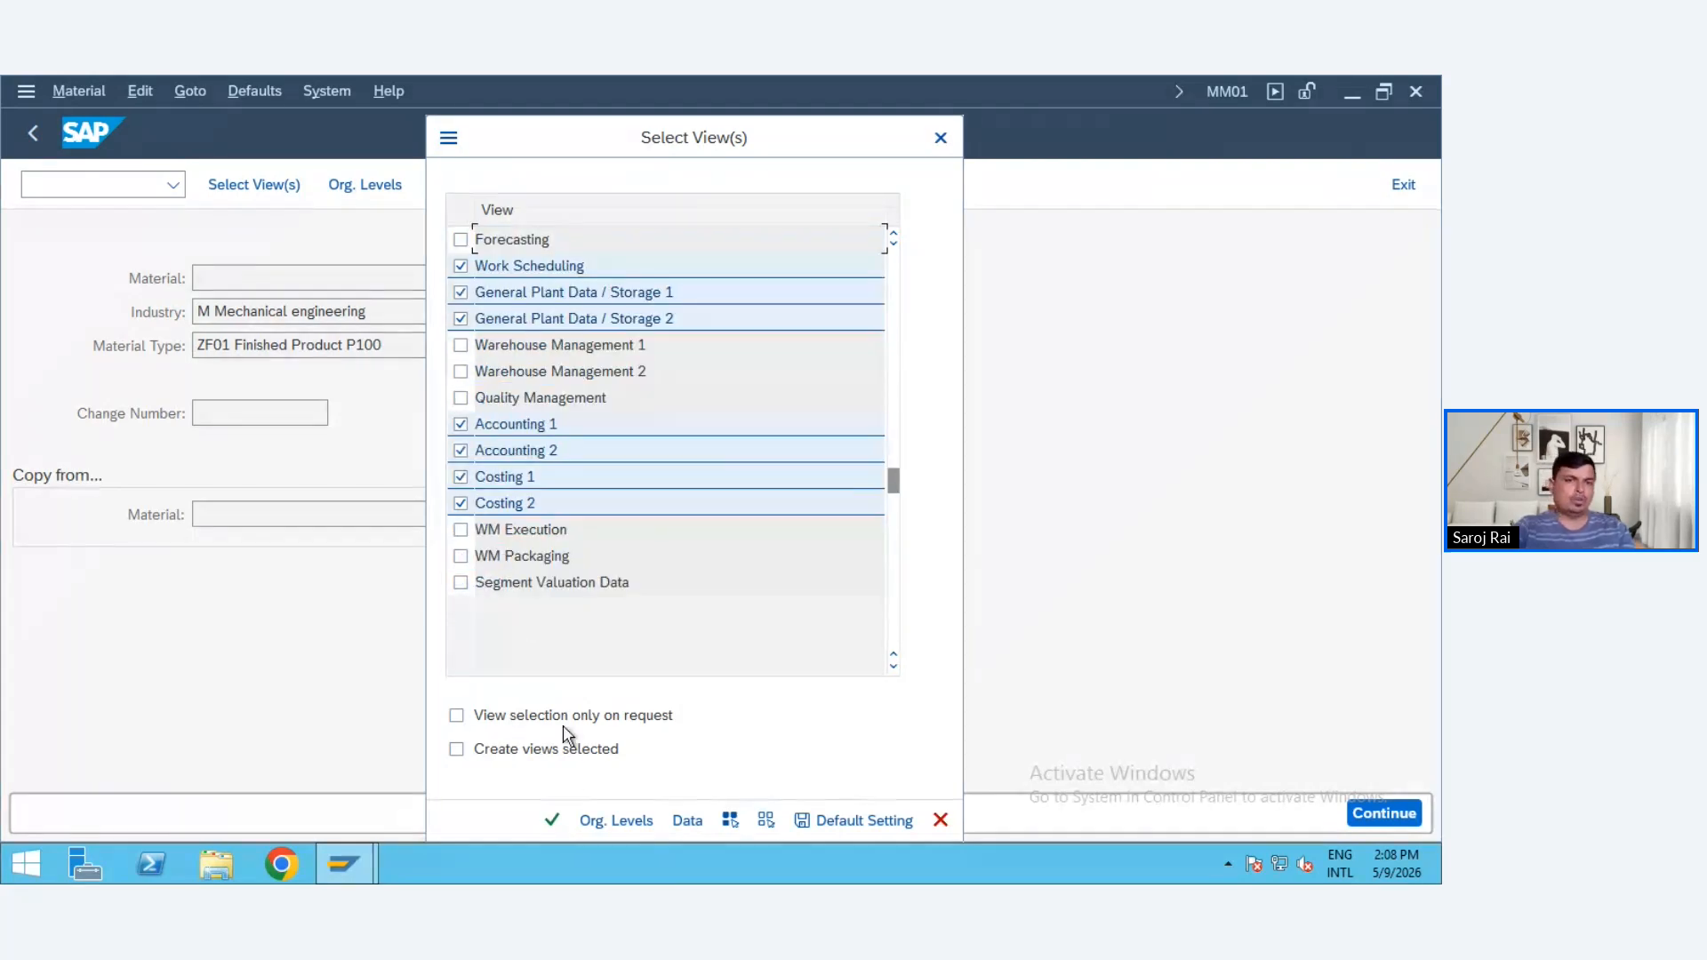
click(665, 802)
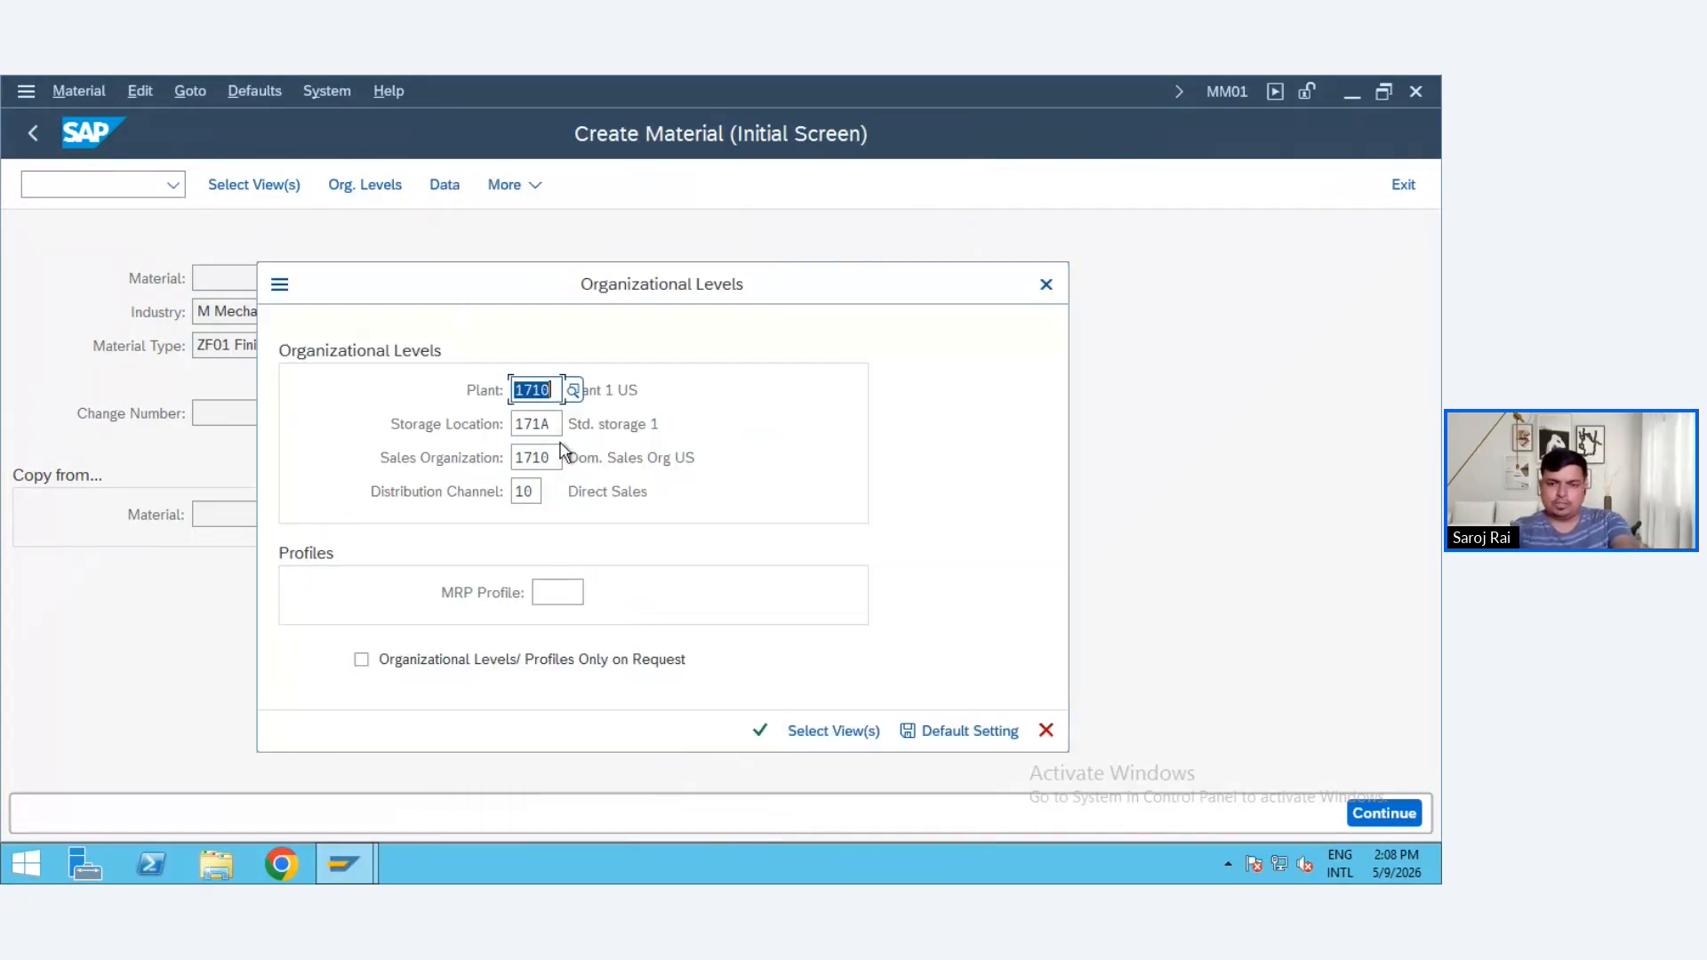
- Accept the organizational levels: plant 1710, storage location 171A, sales organization 1710 and distribution channel 10
key(Tab)
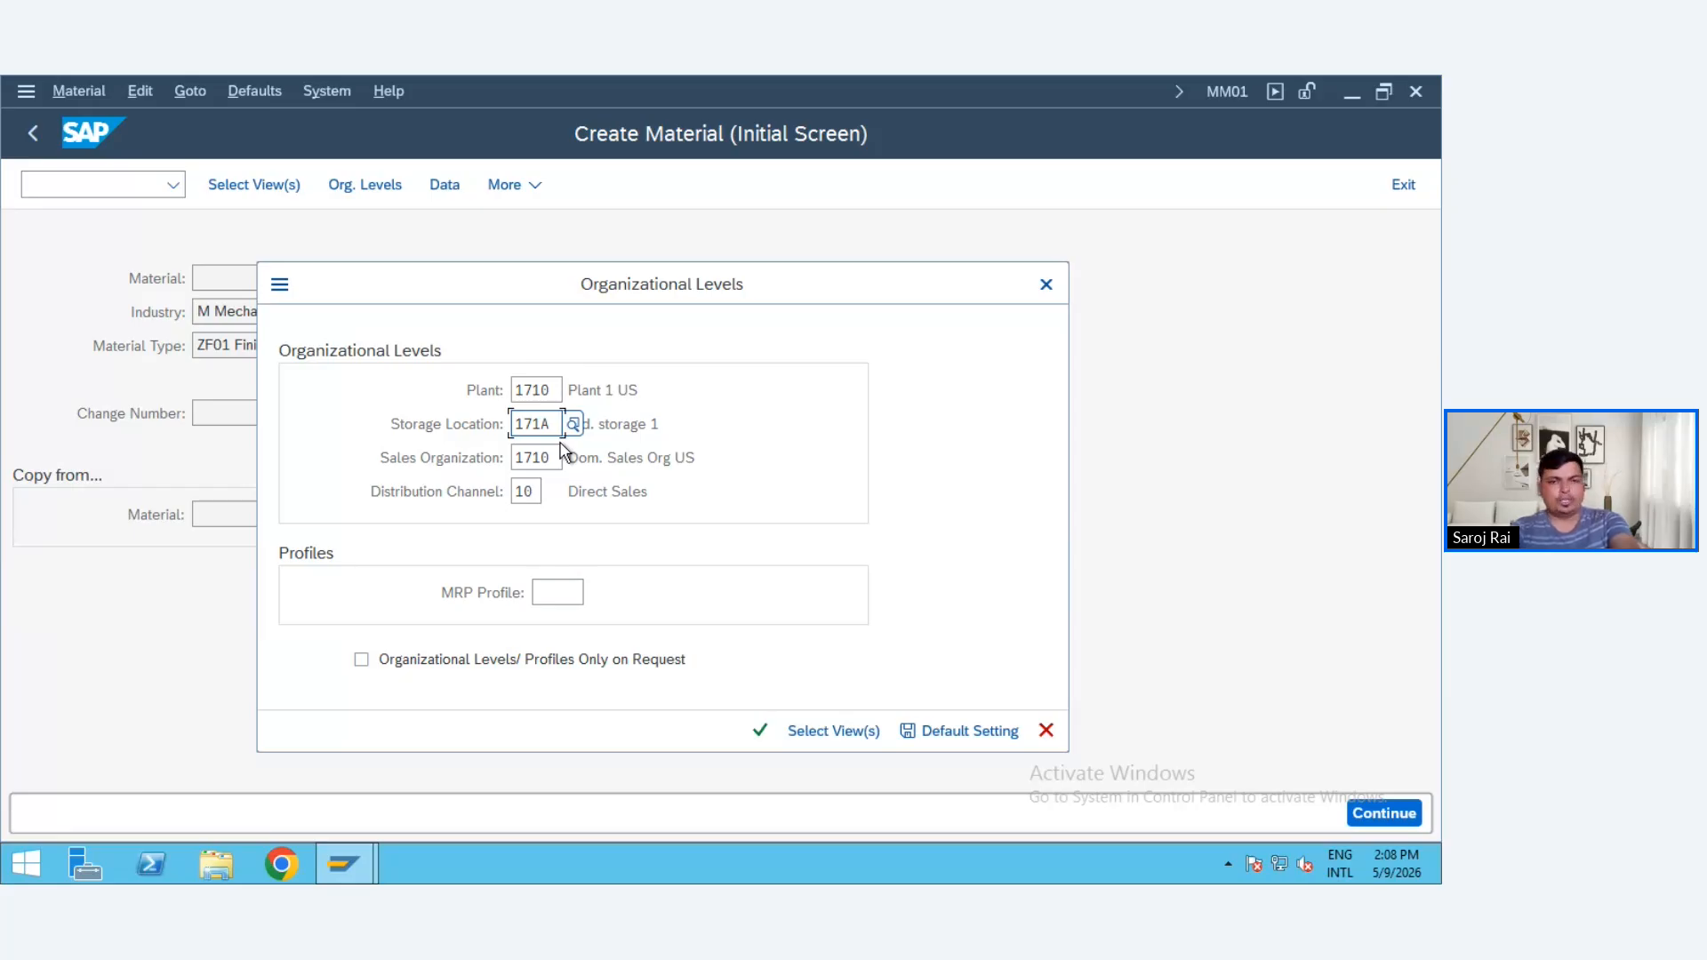
click(575, 433)
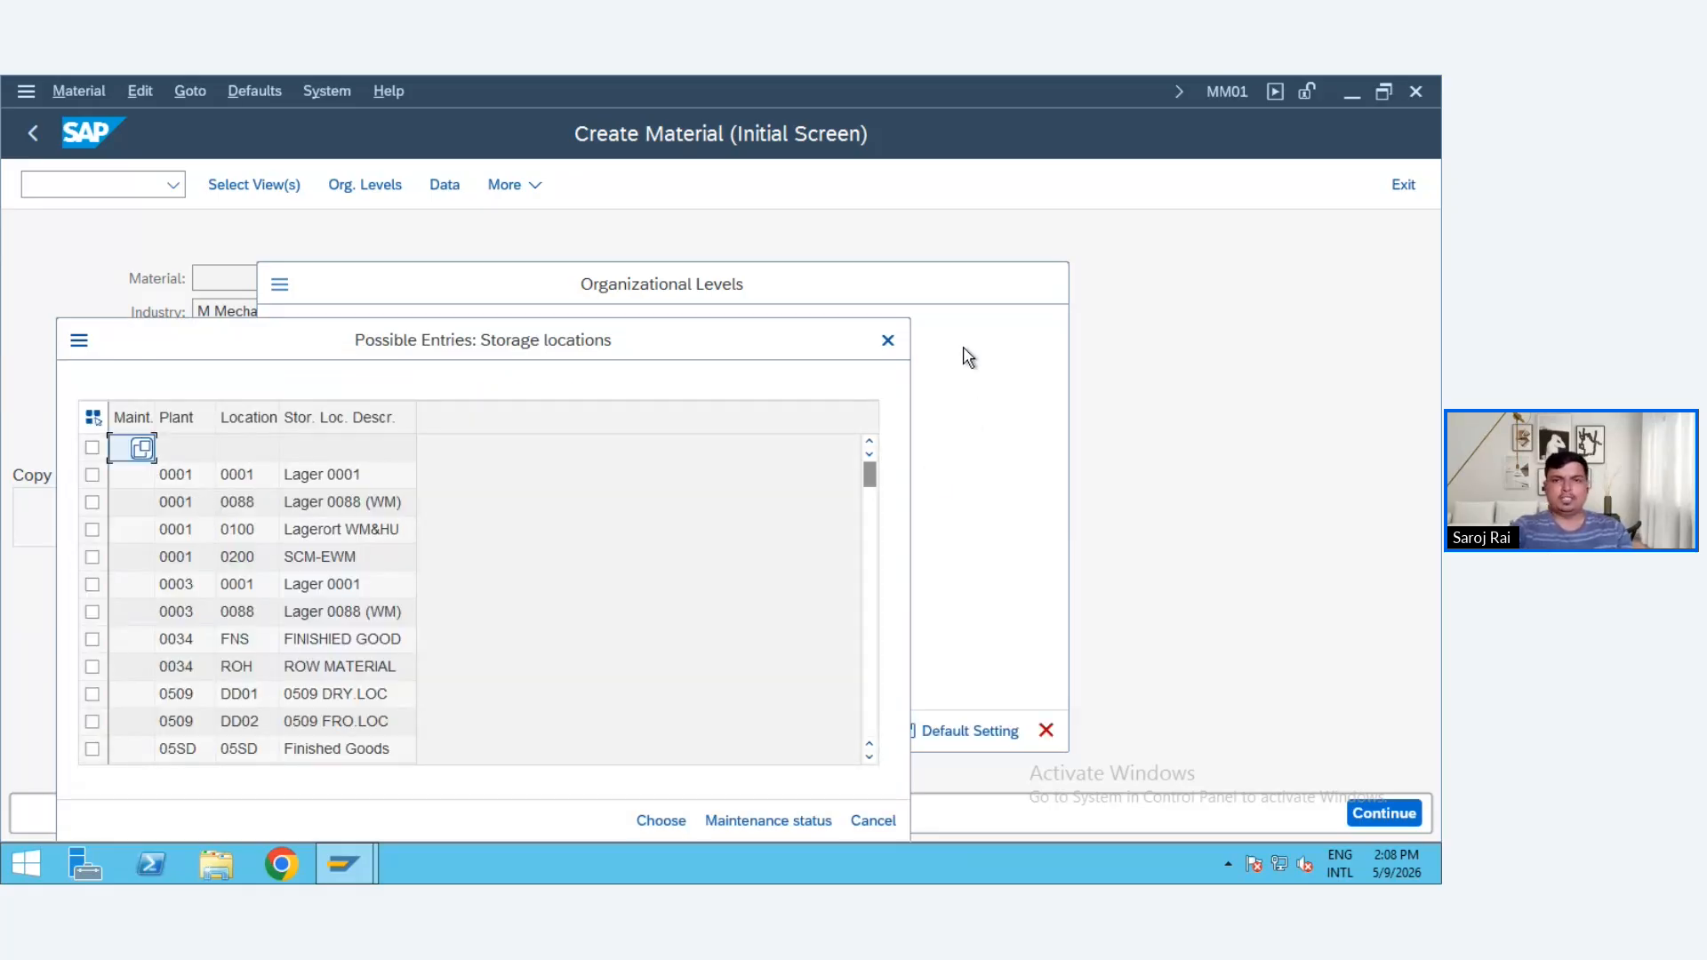
click(892, 340)
click(525, 458)
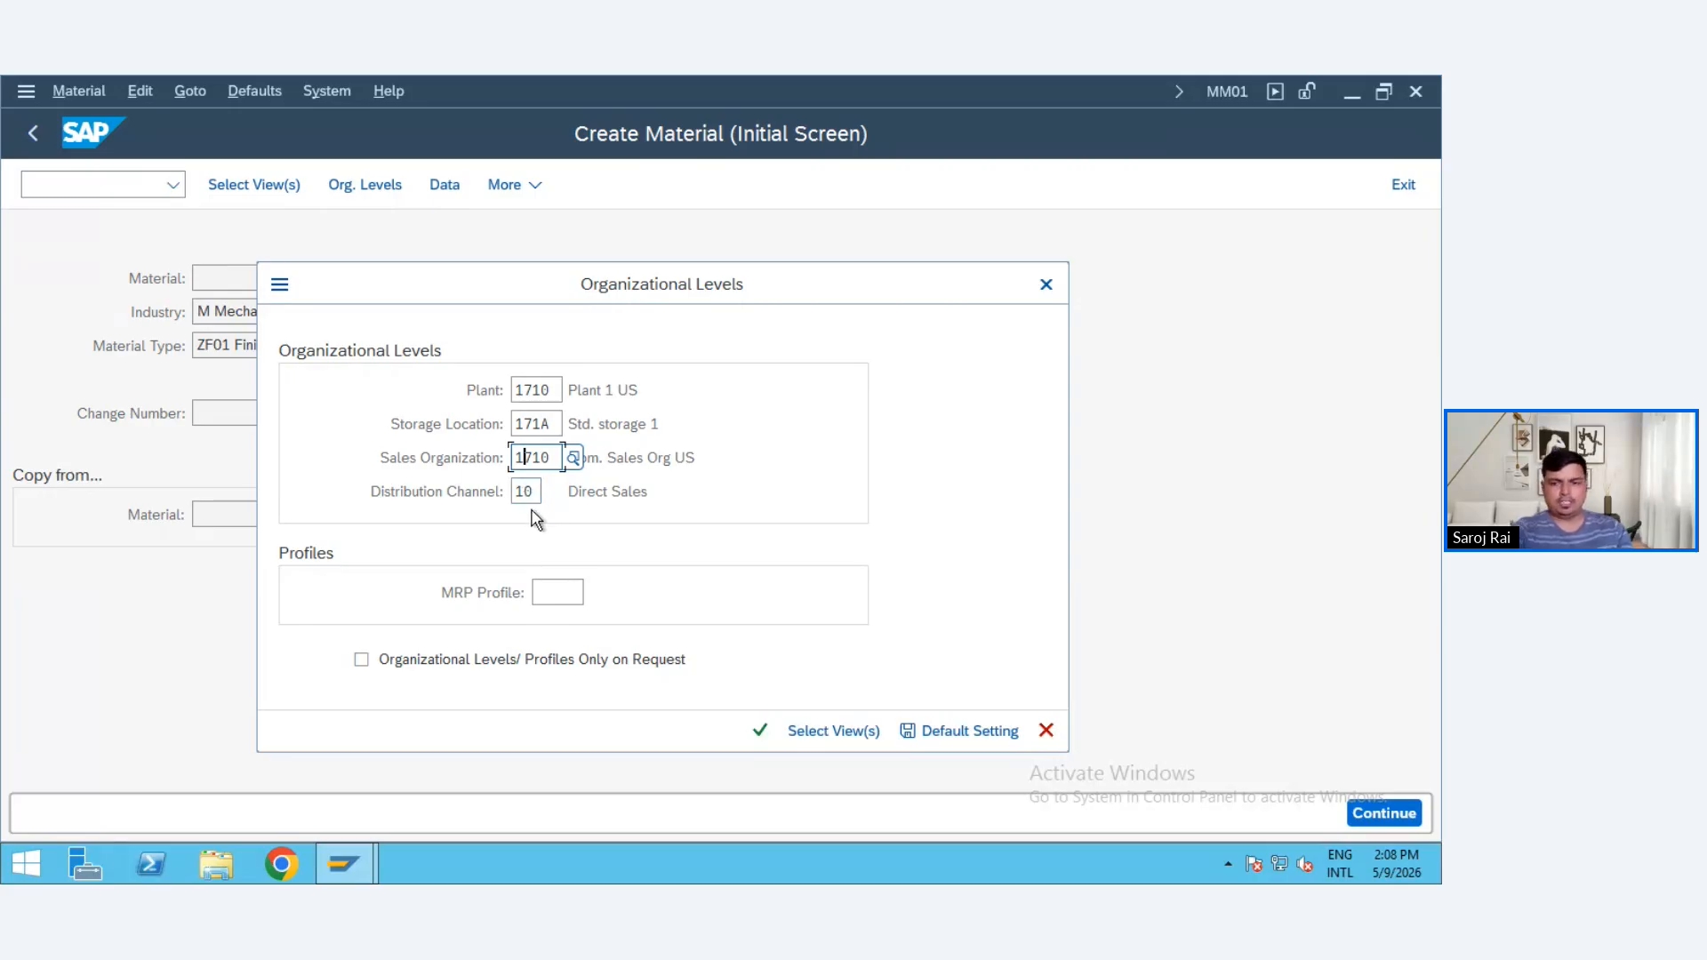
key(Return)
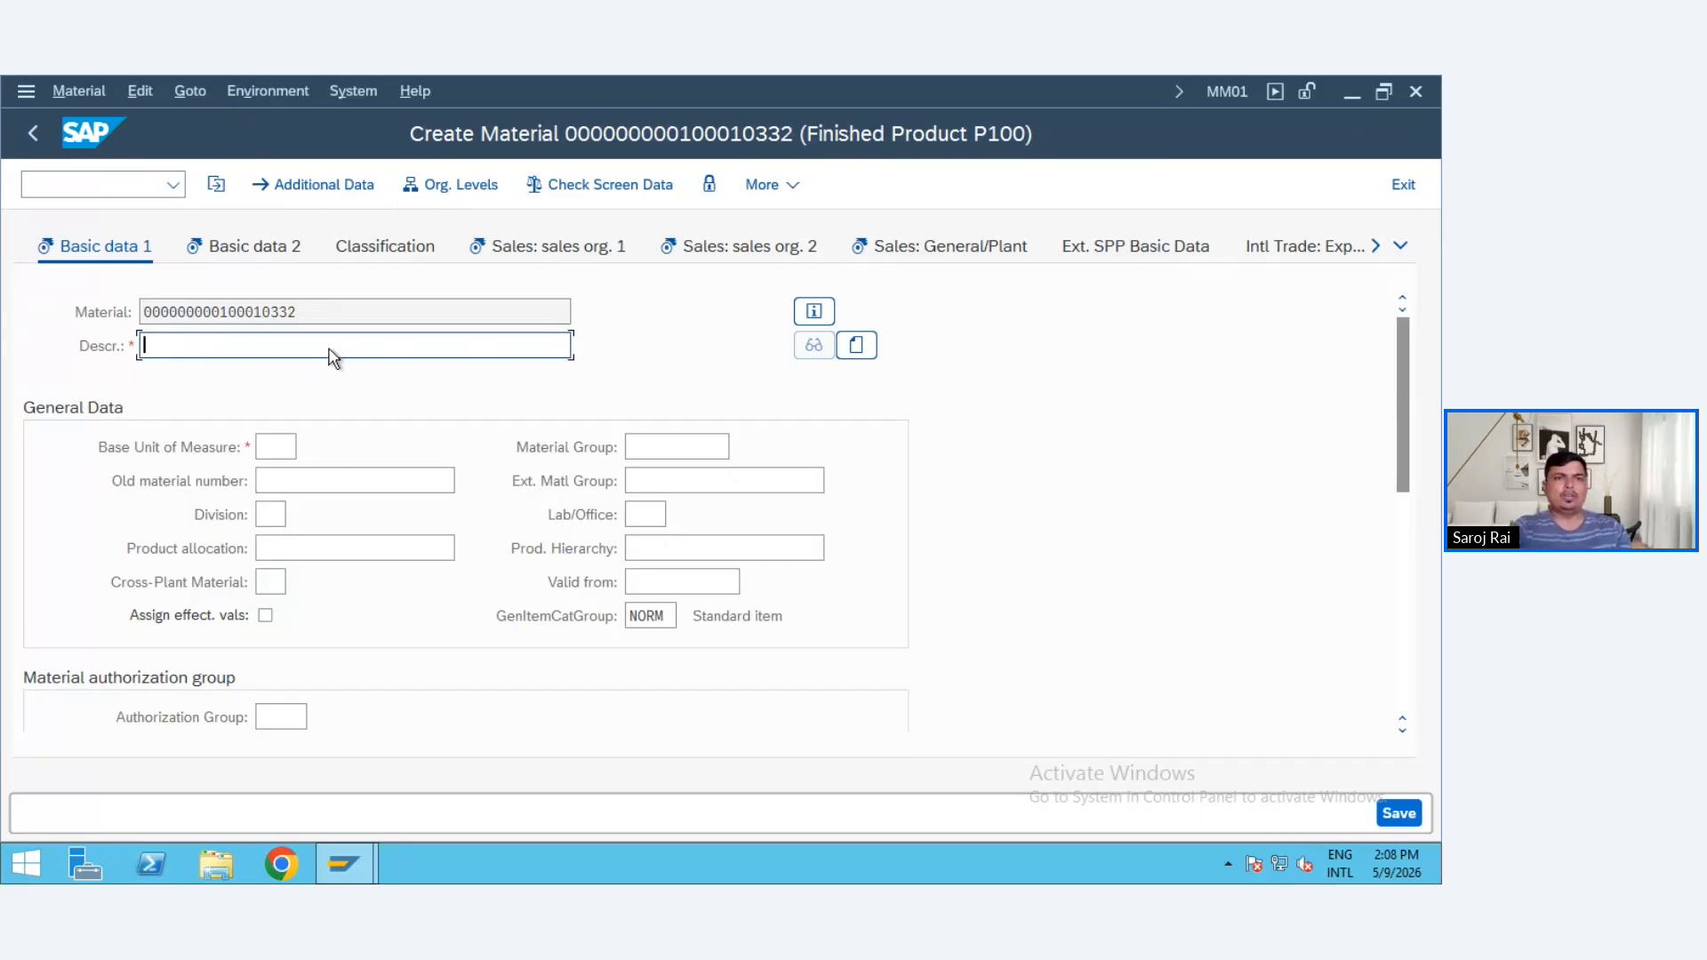
- Enter the material description Mobile and set the base unit of measure to EA
drag(323, 309, 7, 320)
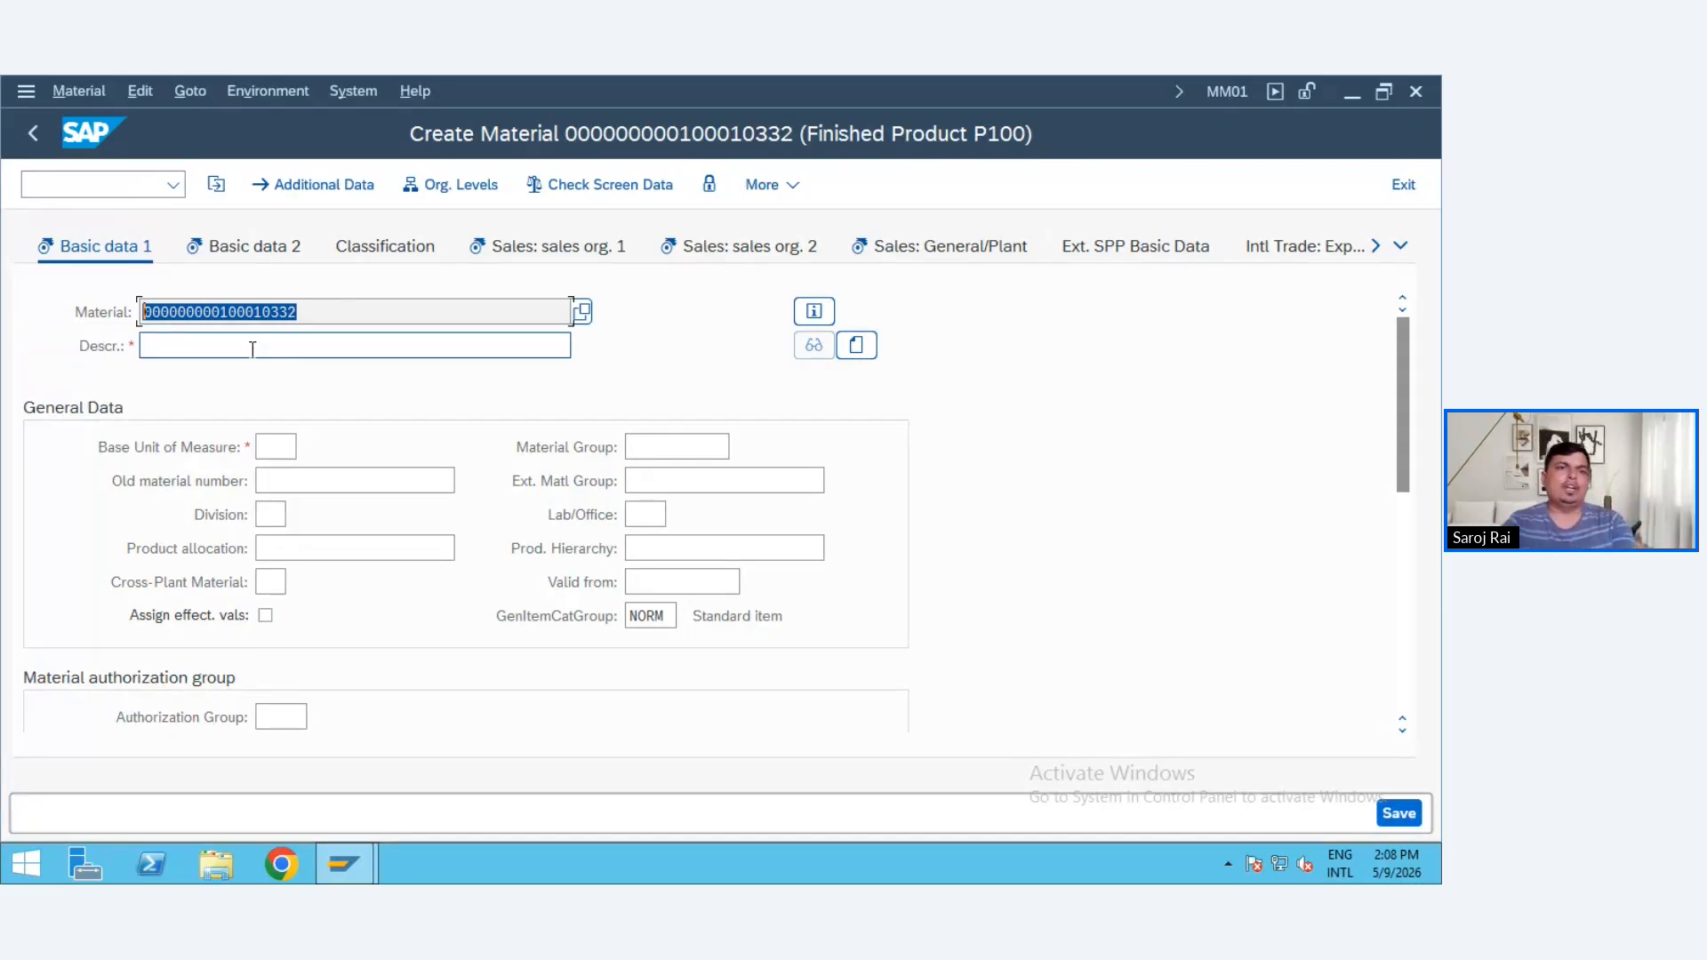
click(239, 347)
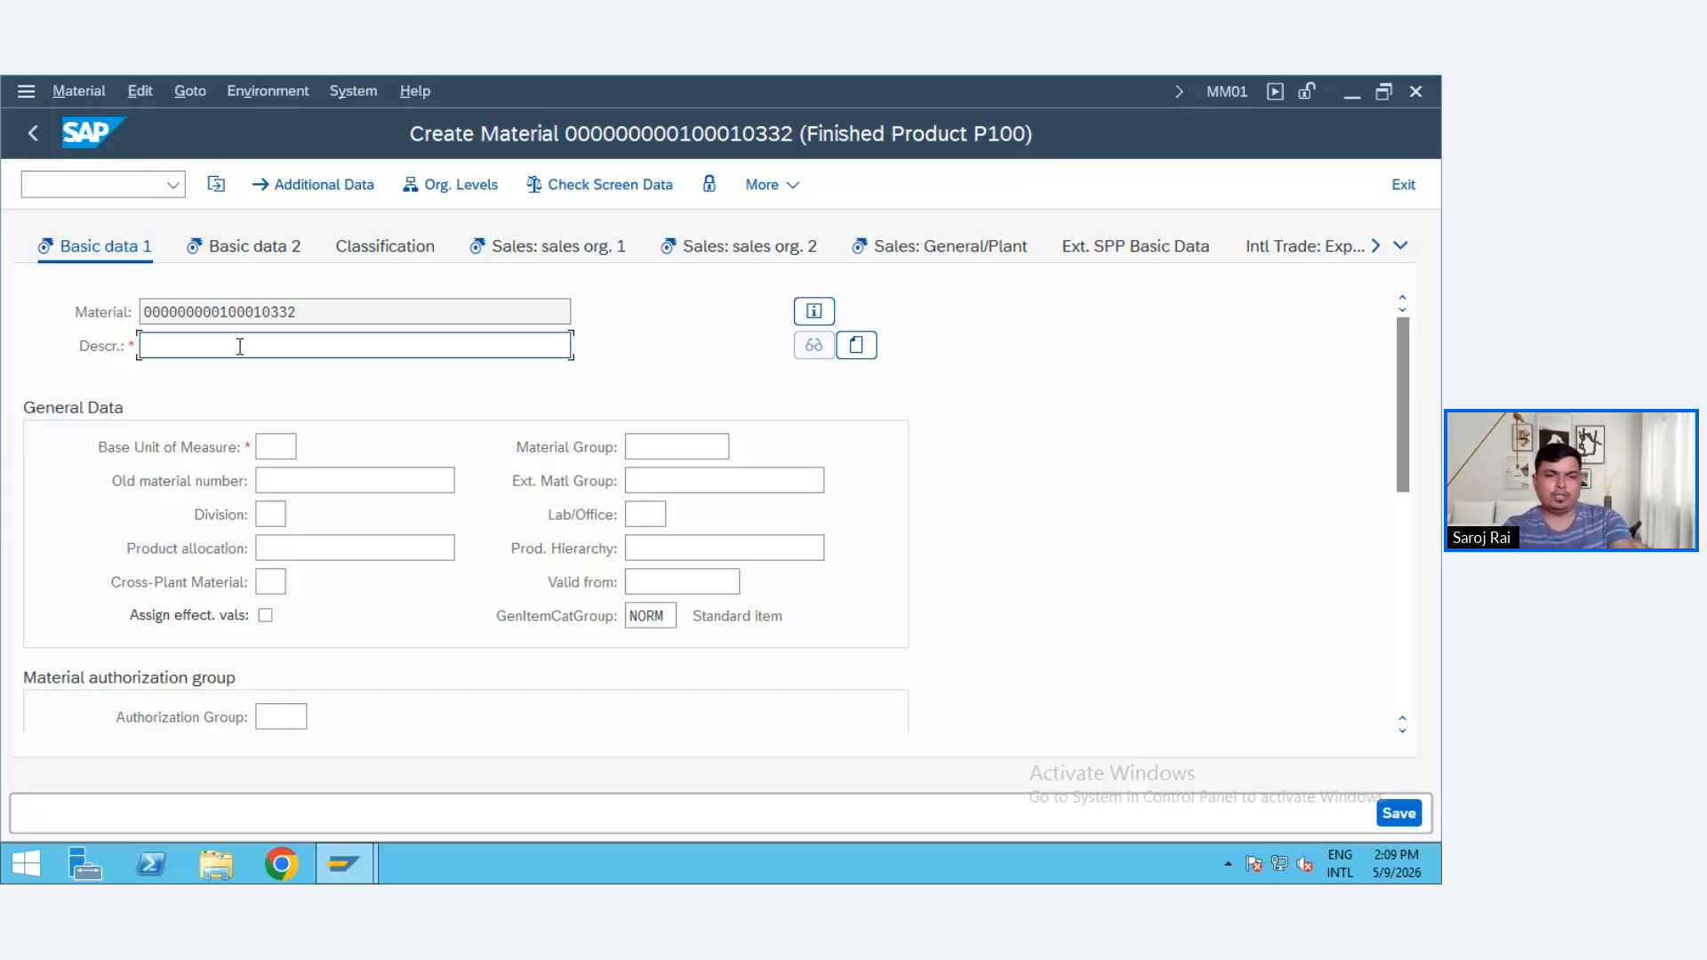
text(Mob)
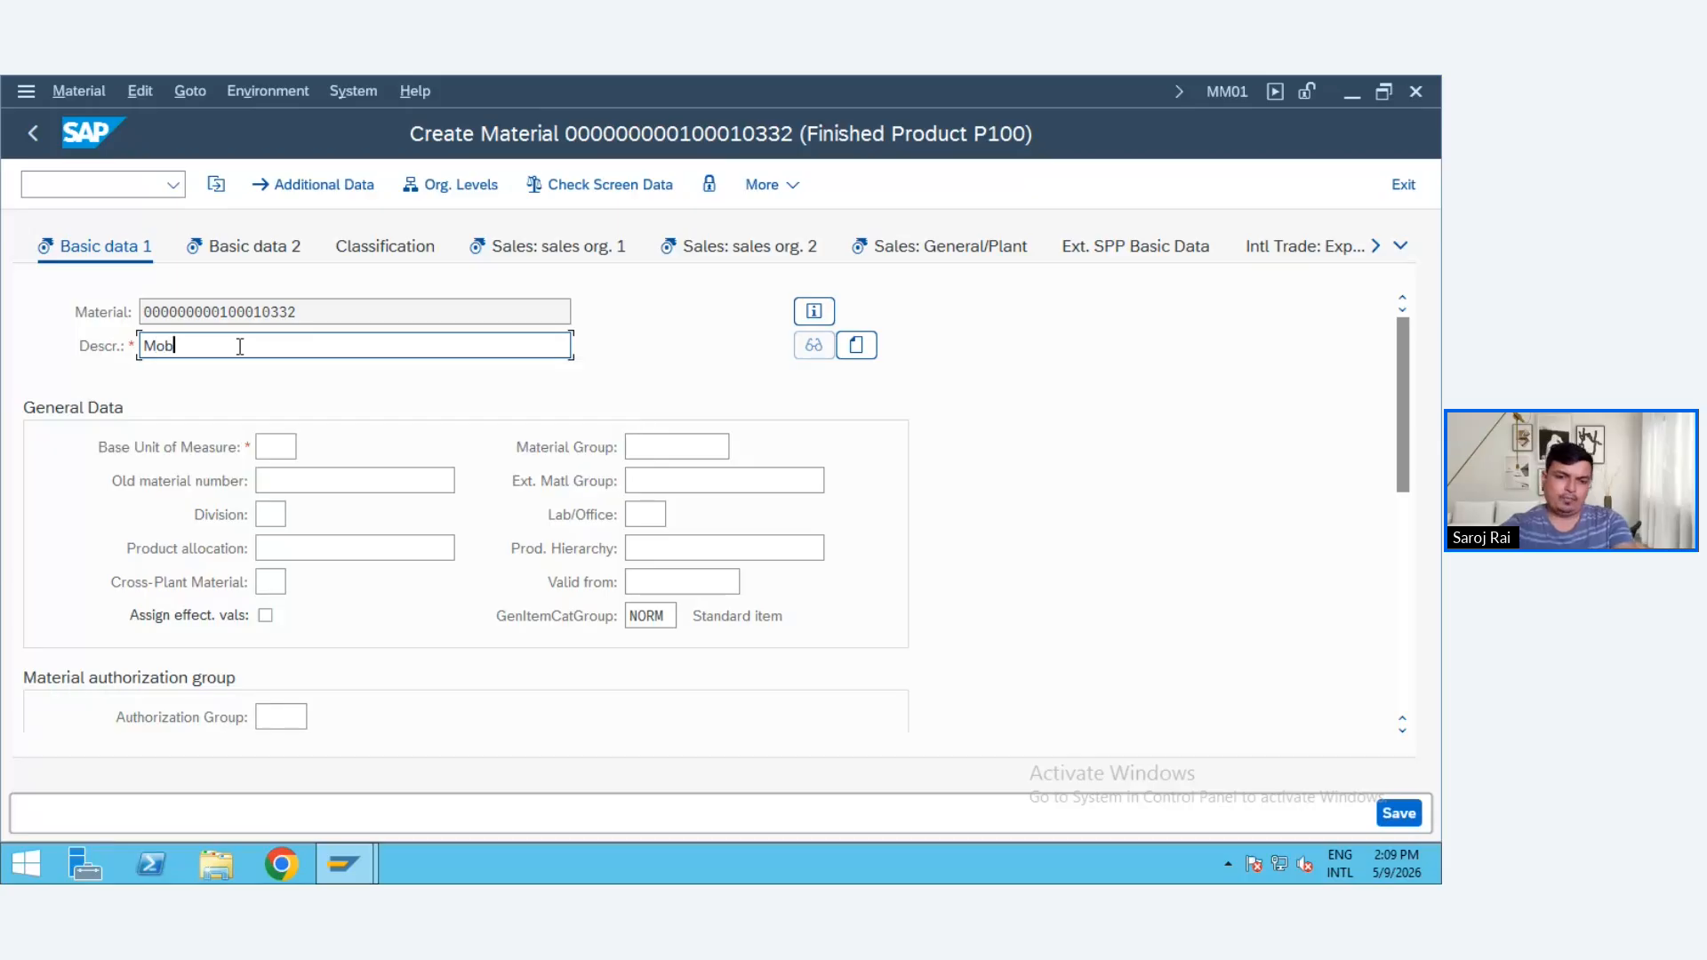
text(ile)
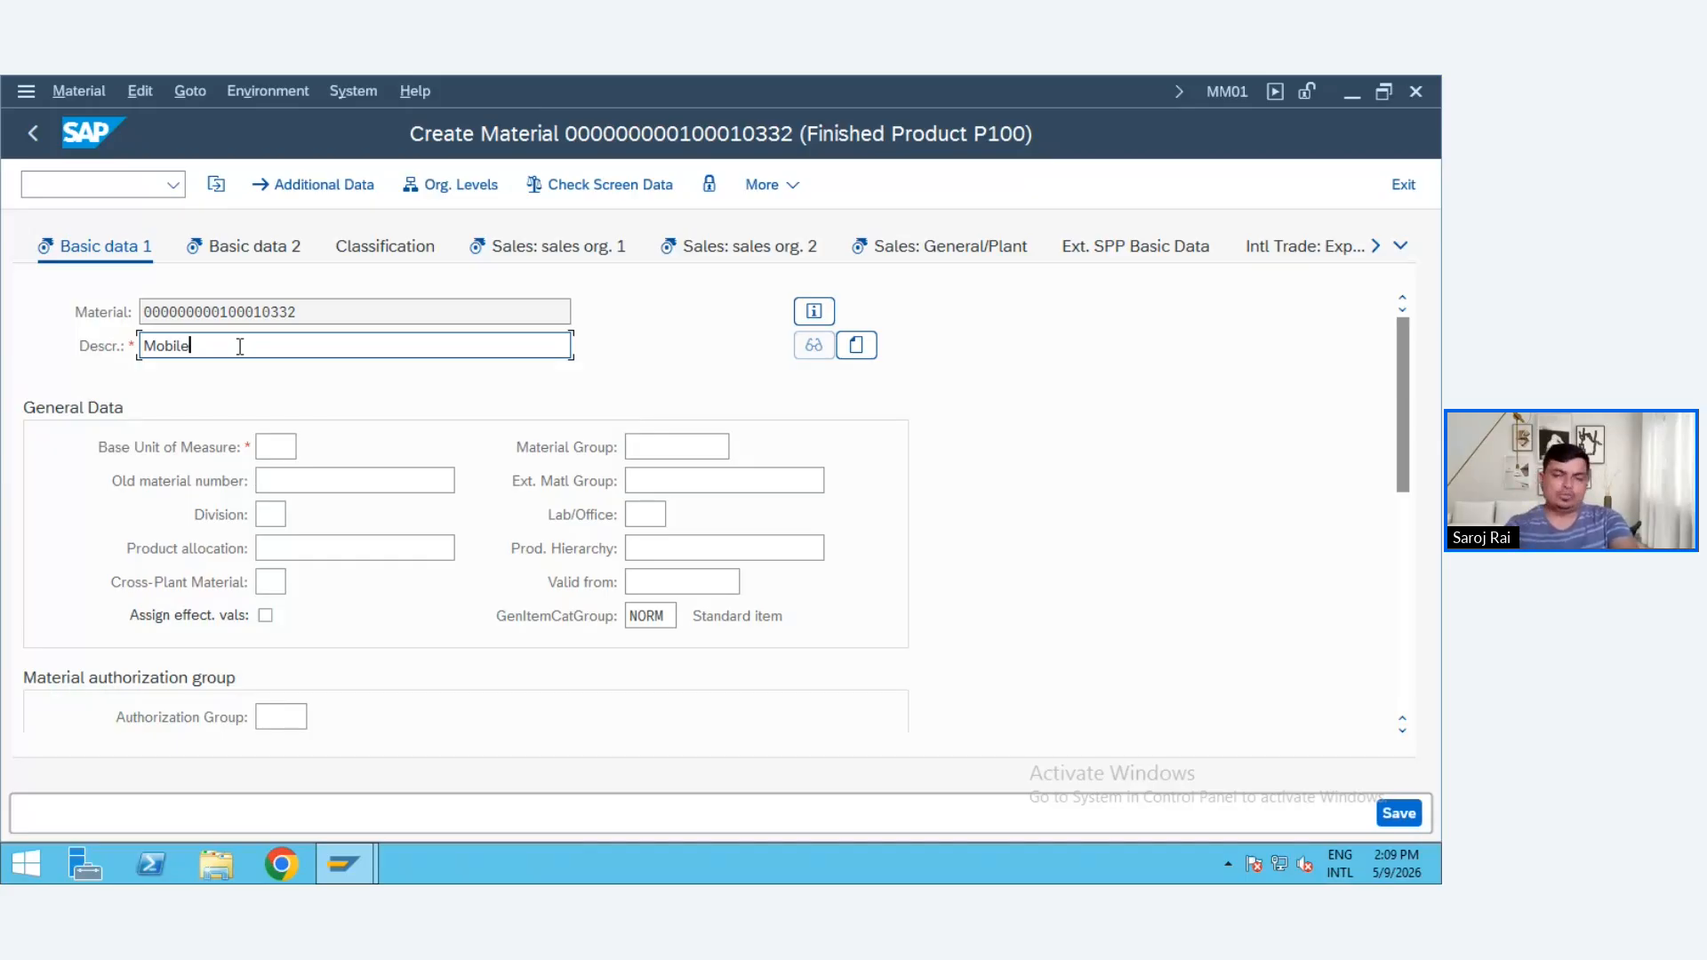
key(Tab)
key(Tab)
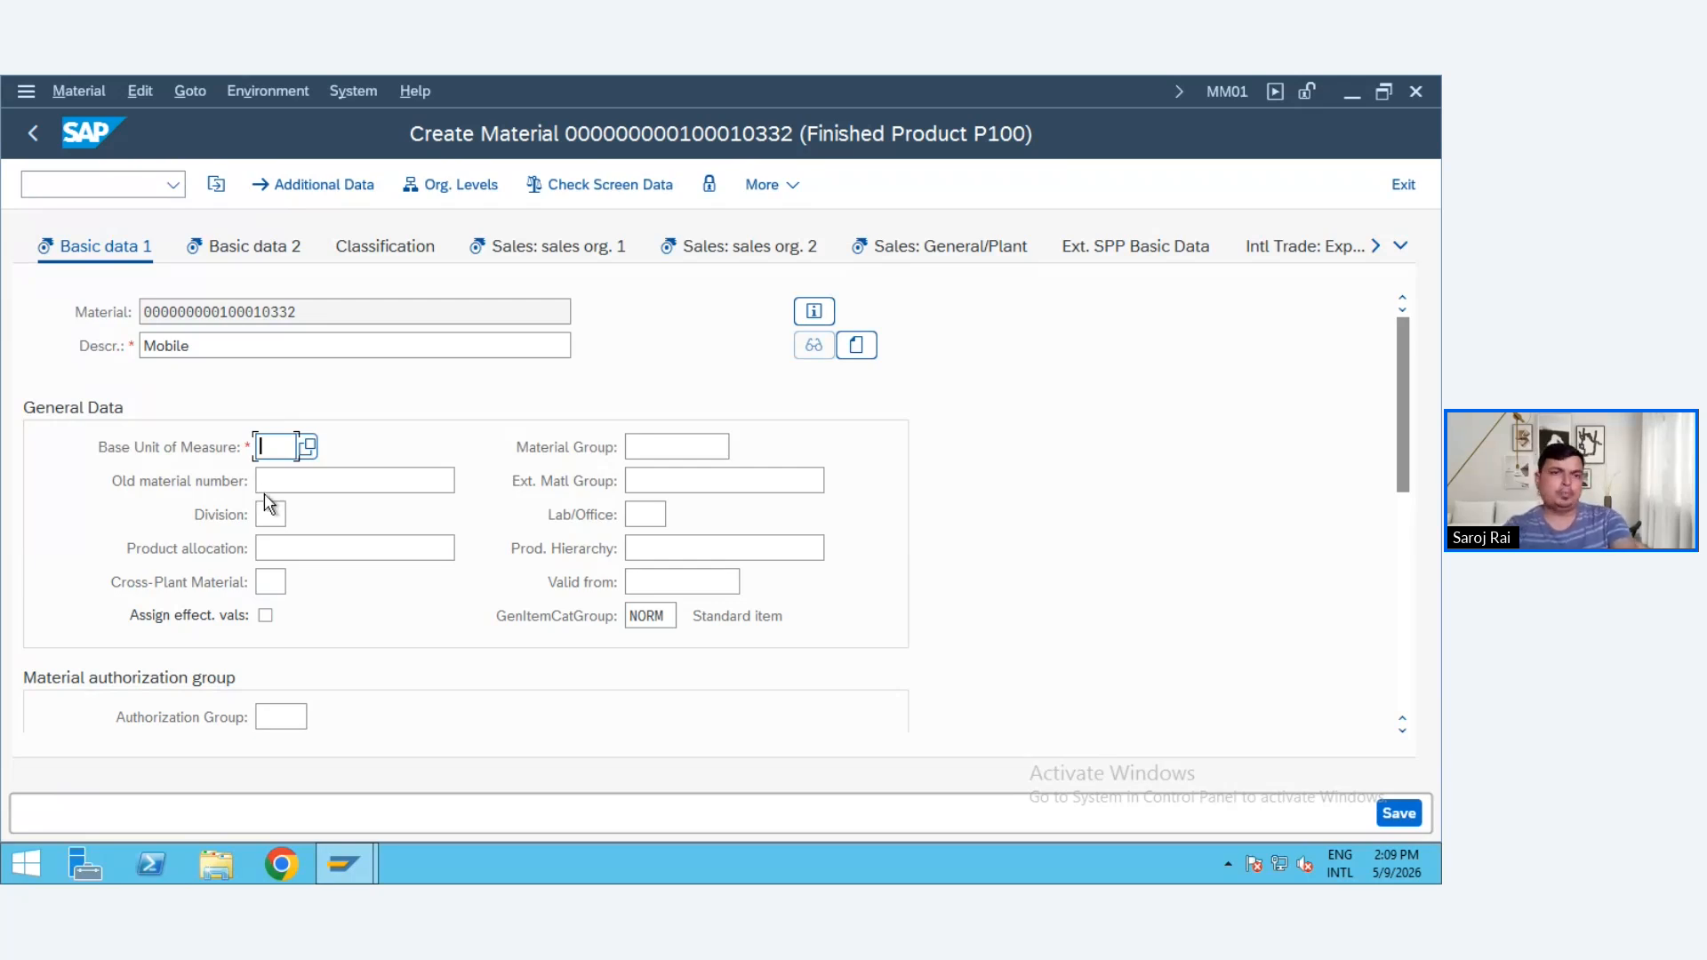
text(ea)
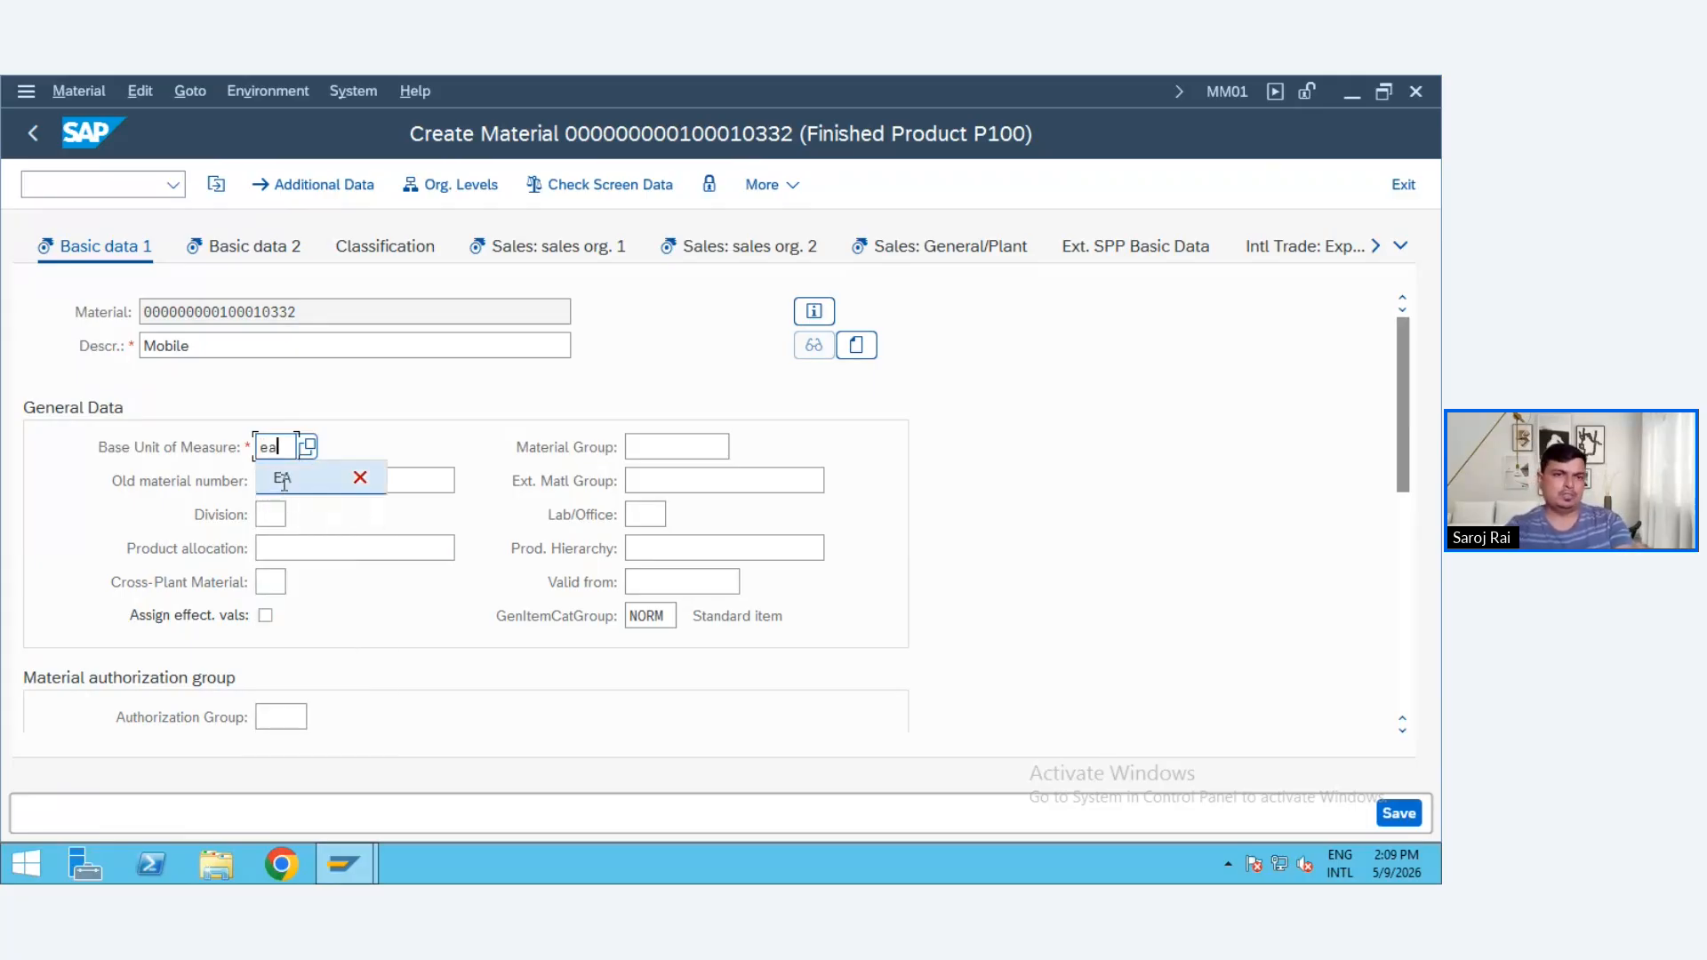
click(282, 480)
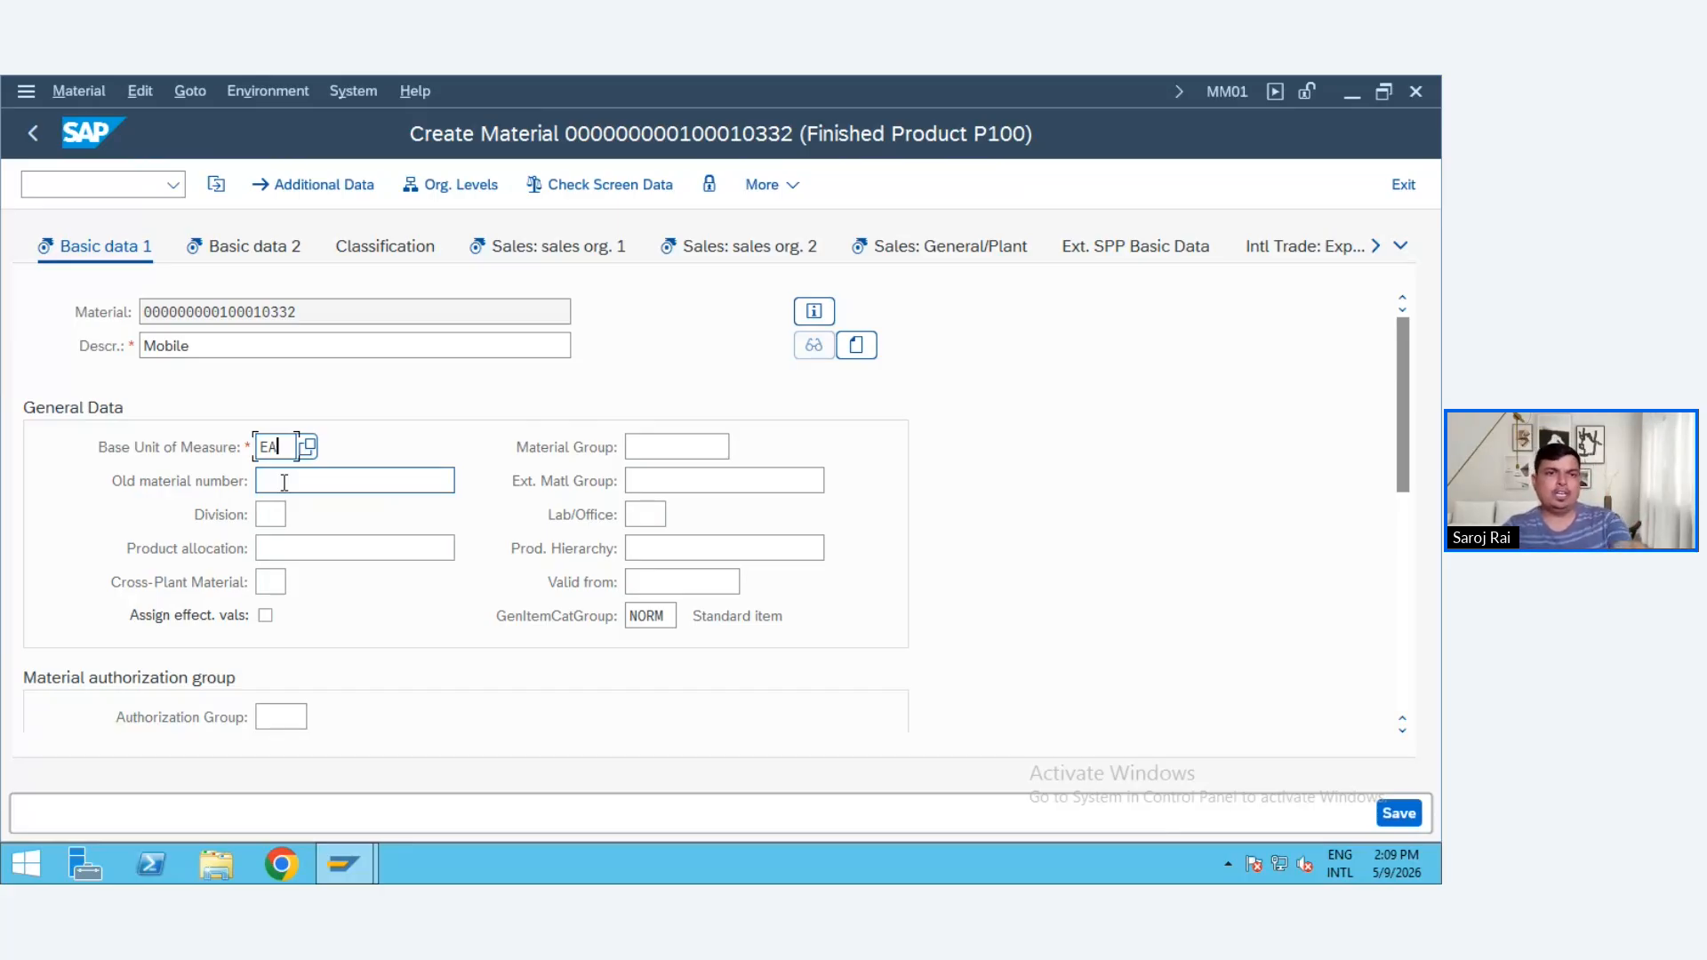
- Review the remaining Basic data 1 and Basic data 2 fields and advance to the Sales: sales org. 1 view
scroll(458, 512, down, 1)
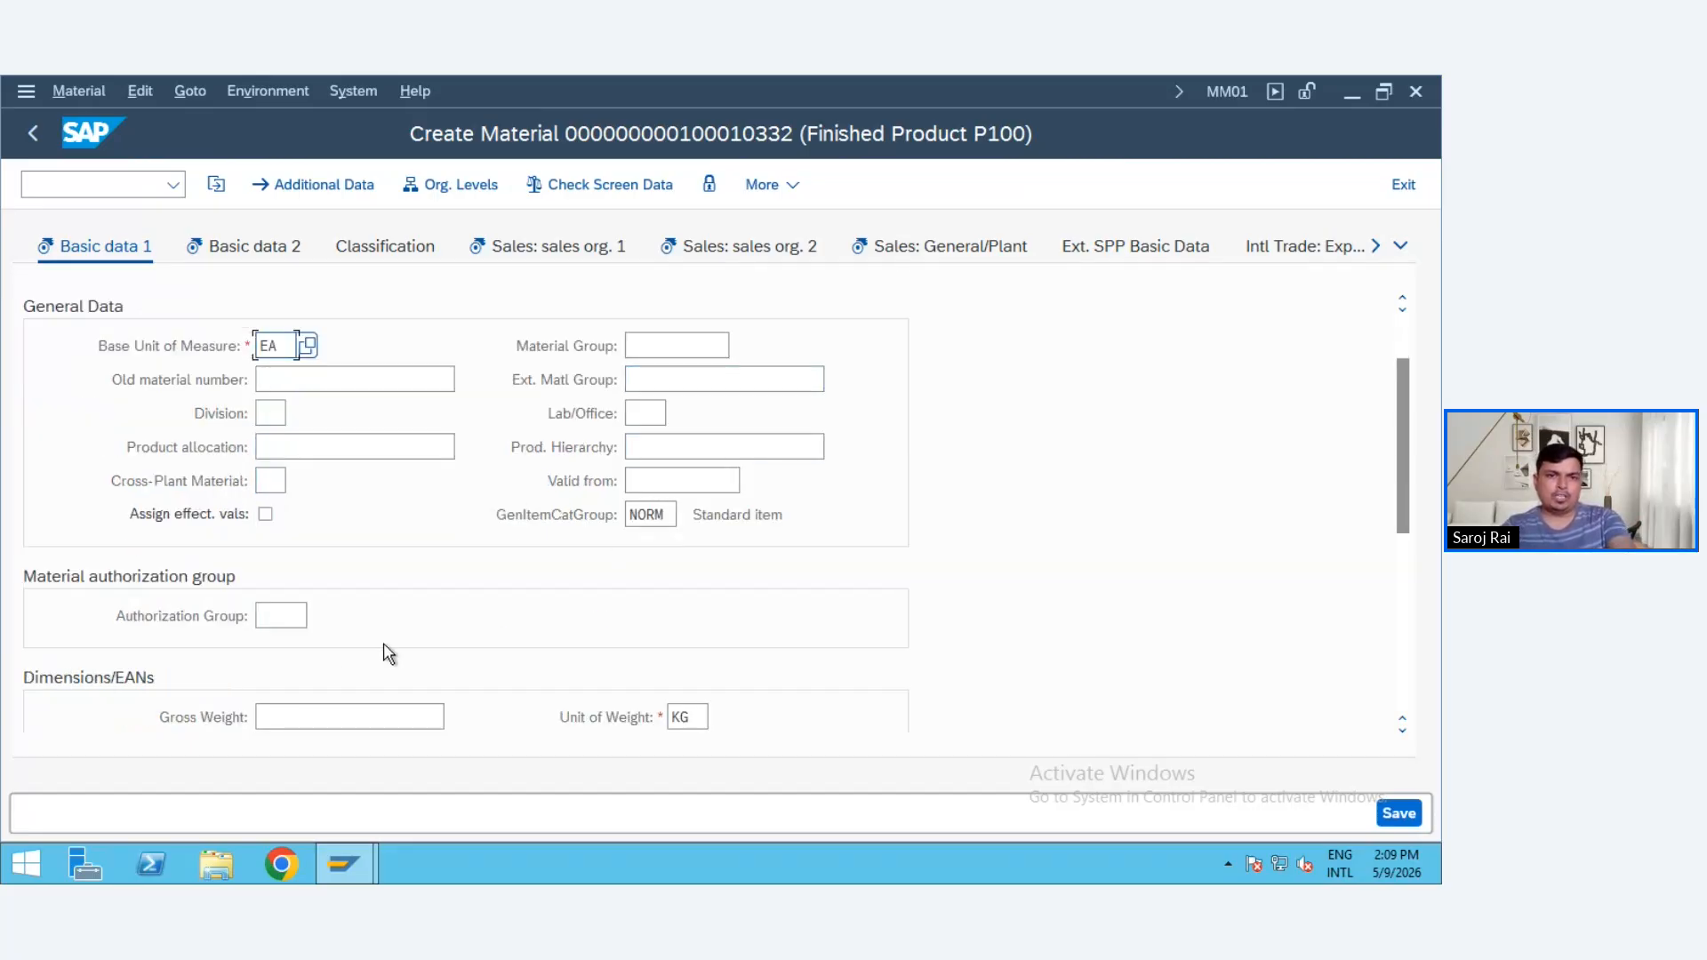
scroll(324, 661, down, 1)
scroll(323, 661, up, 1)
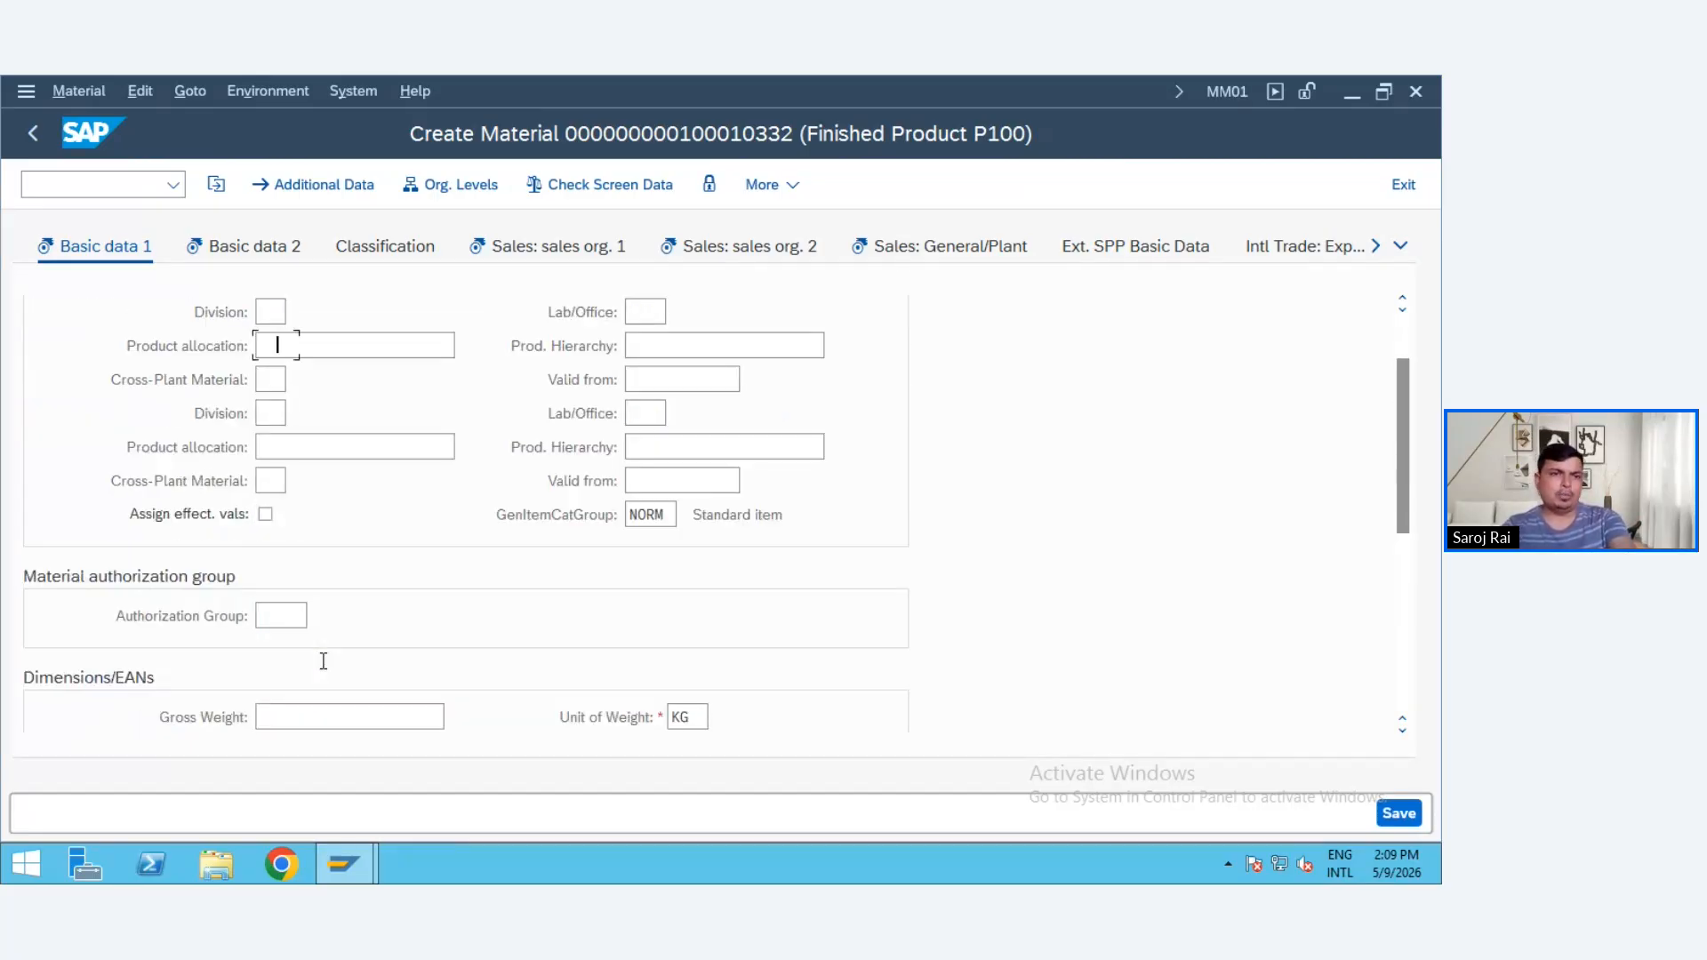
scroll(322, 661, up, 1)
scroll(322, 661, up, 1)
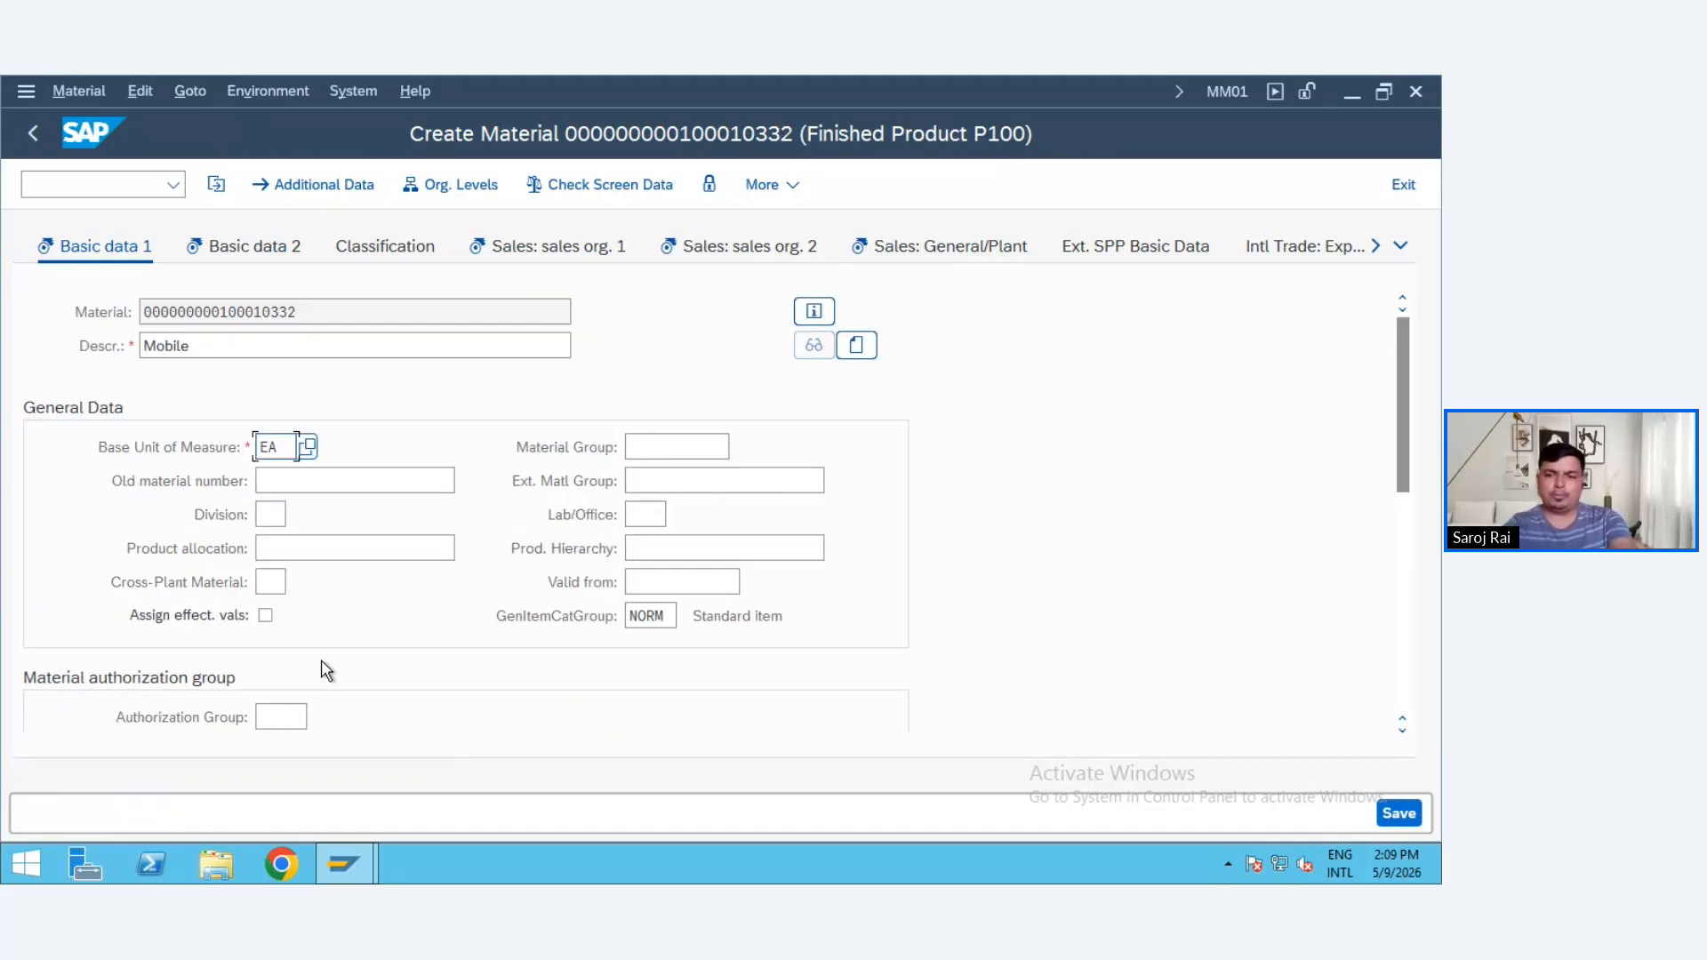
key(Return)
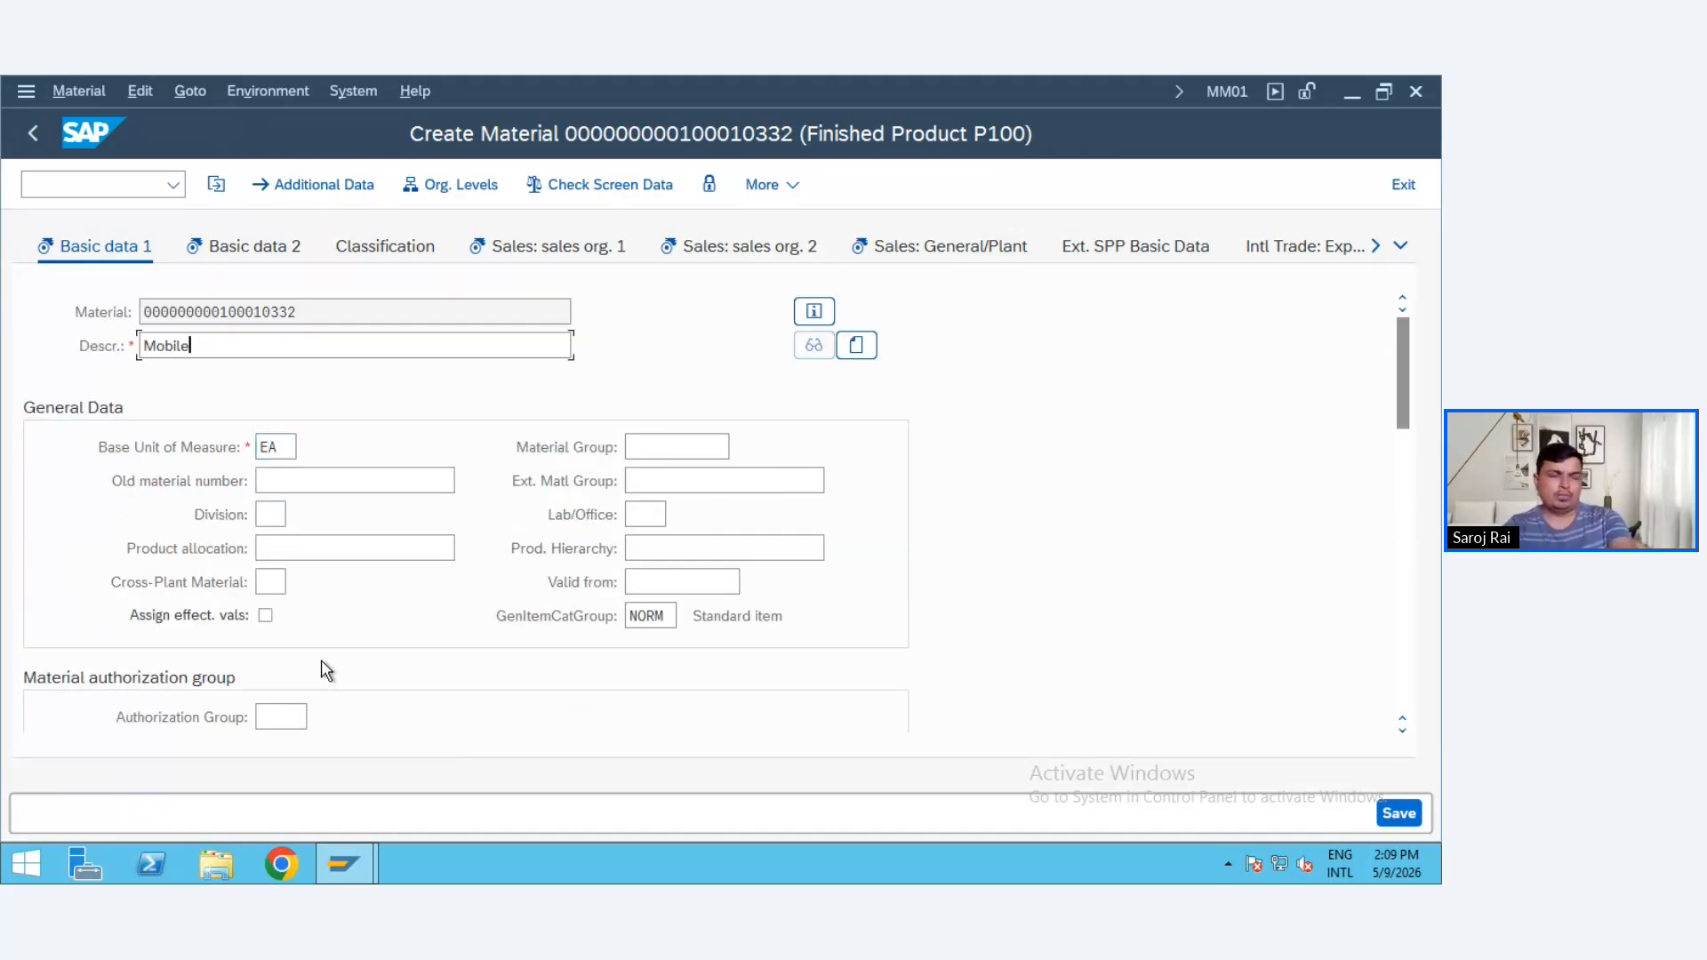
key(Return)
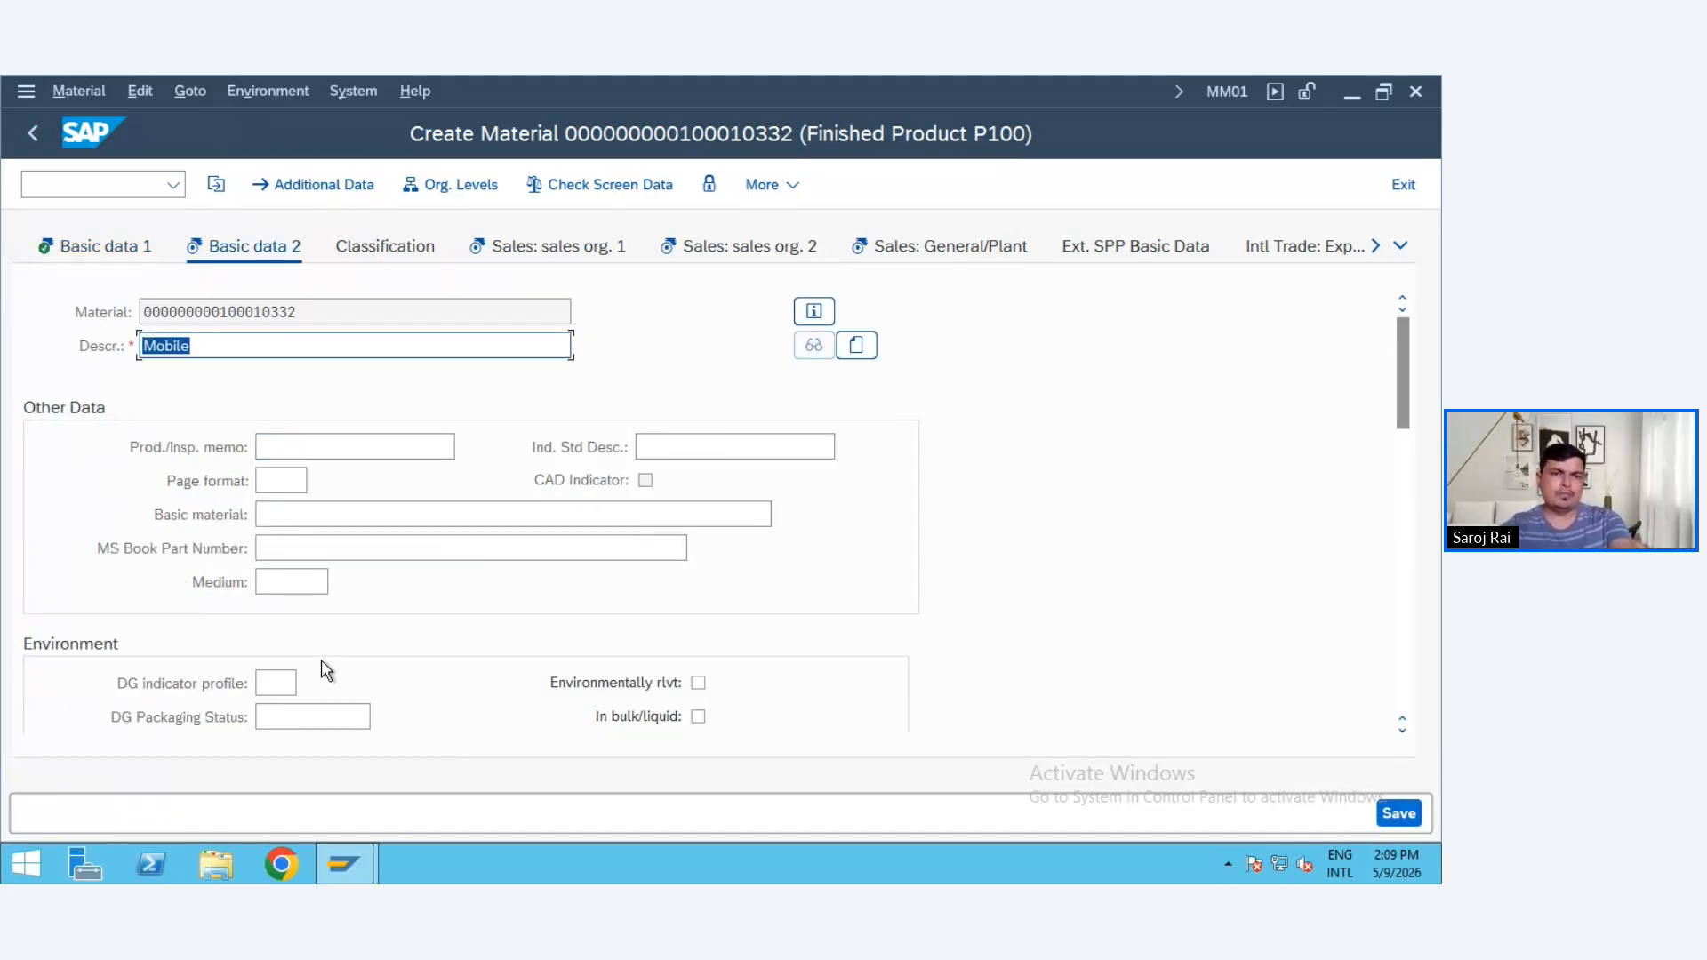
scroll(322, 663, down, 4)
scroll(328, 676, up, 4)
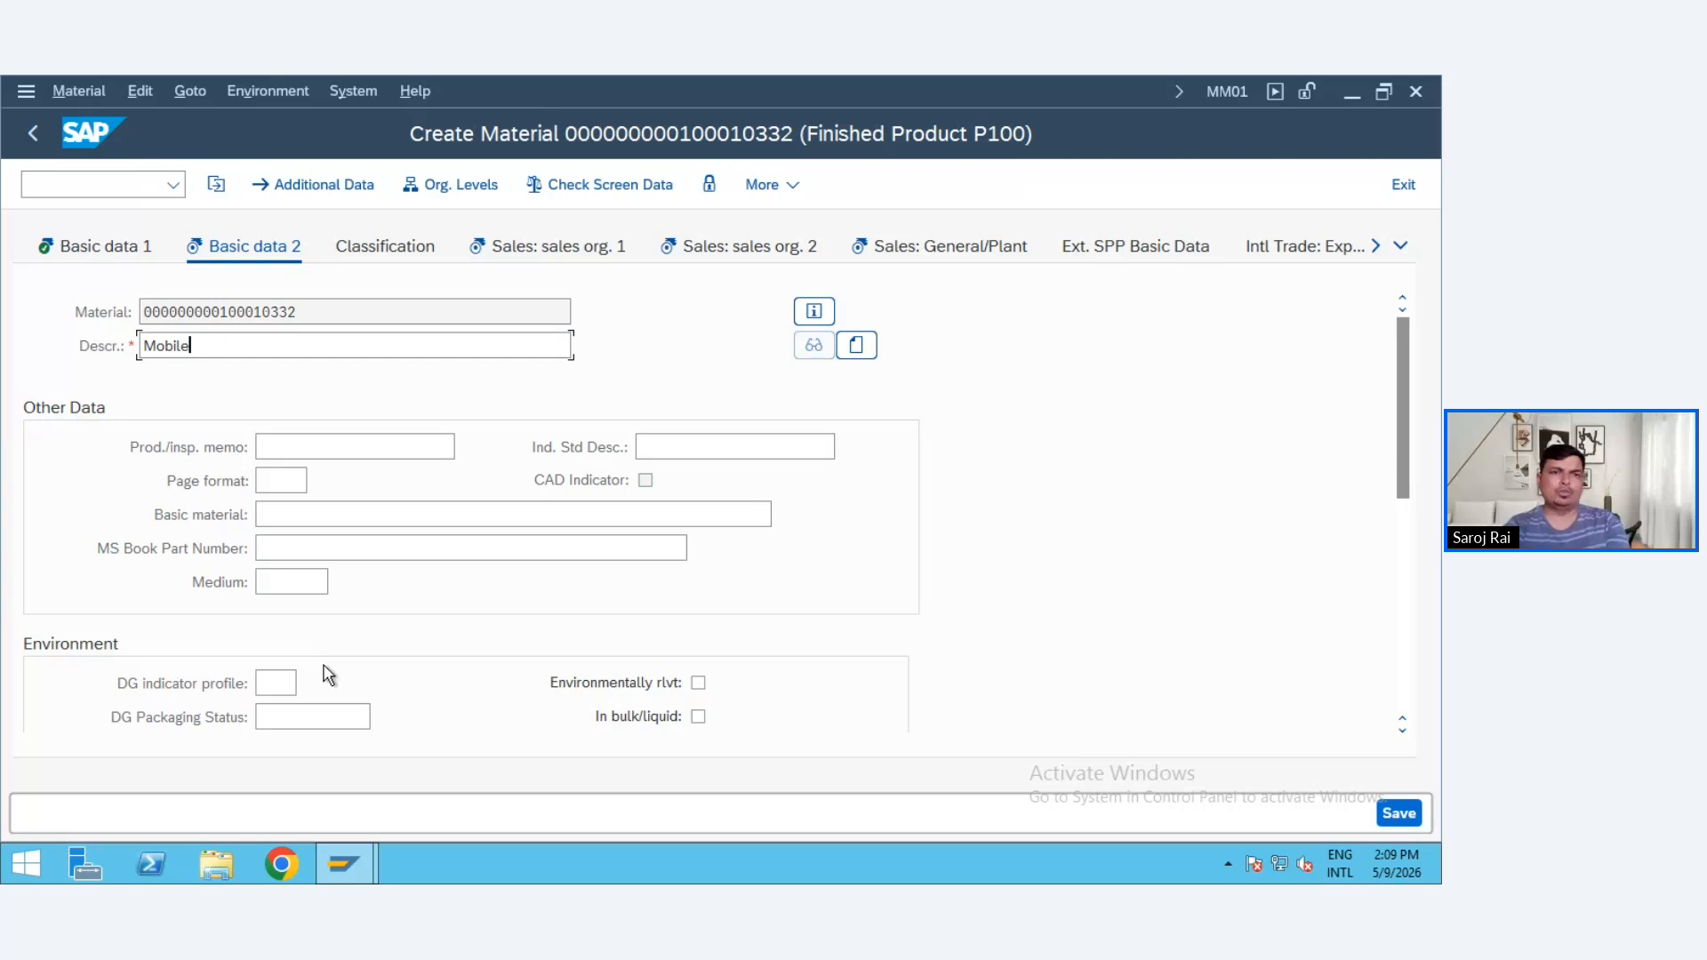
key(Return)
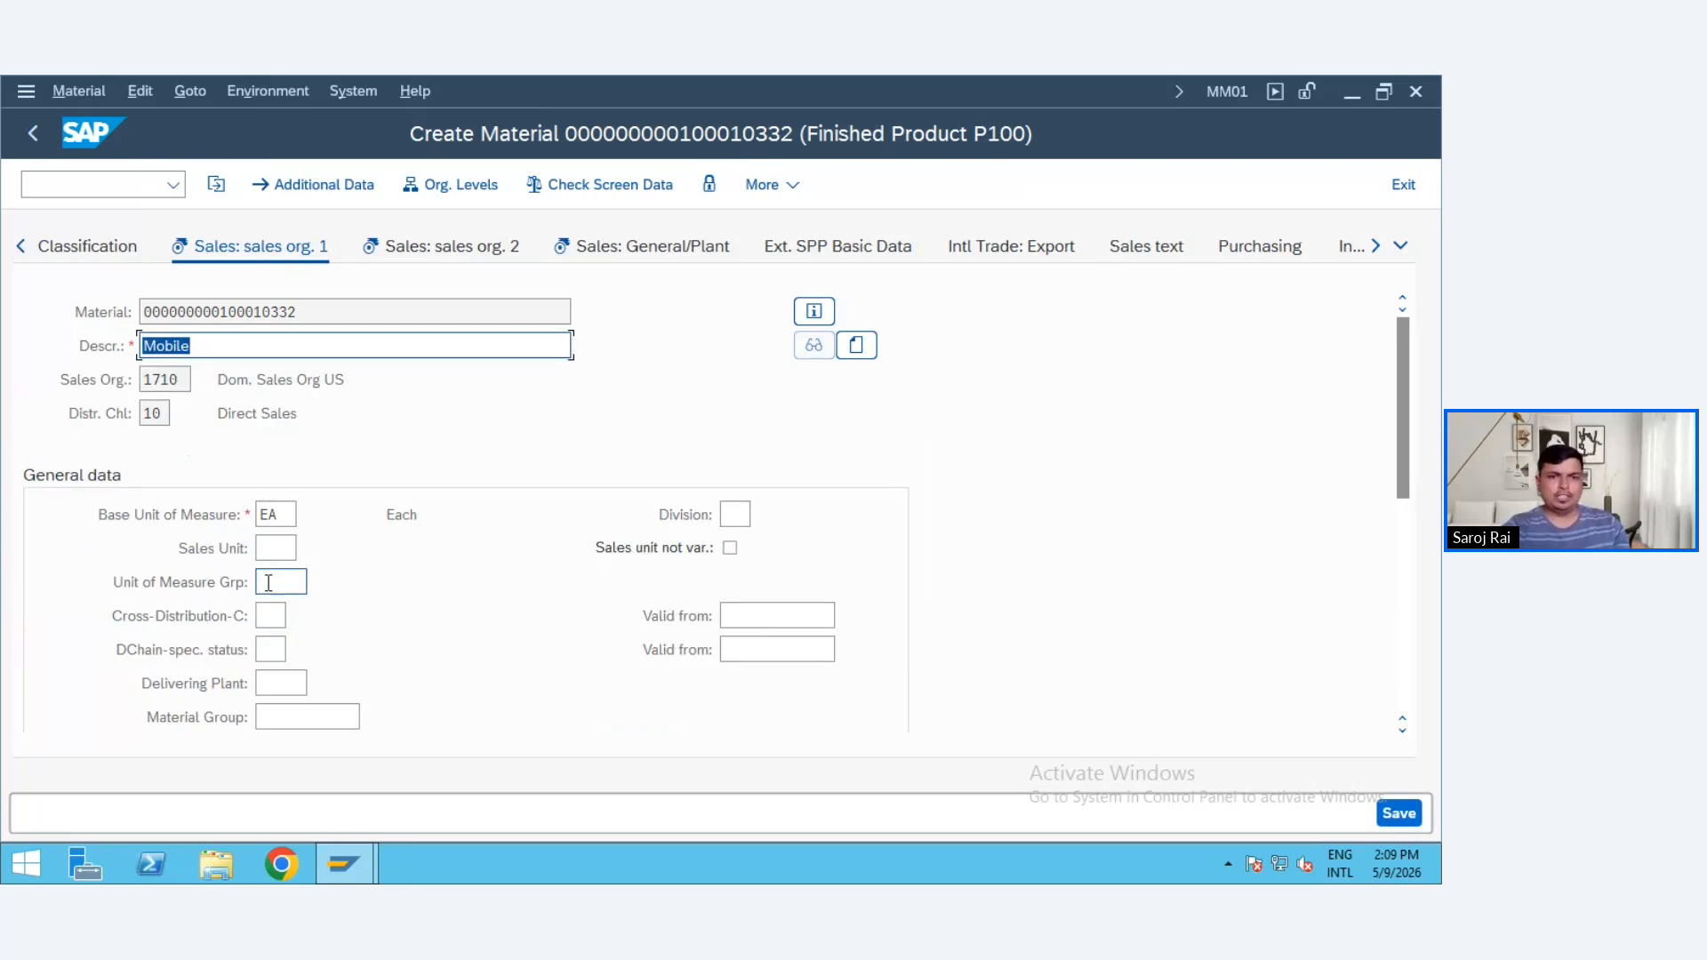
- Enter tax classification 0 for Germany's output tax MWST and India's JTX1 and JTX2, and confirm the entries
scroll(328, 614, down, 1)
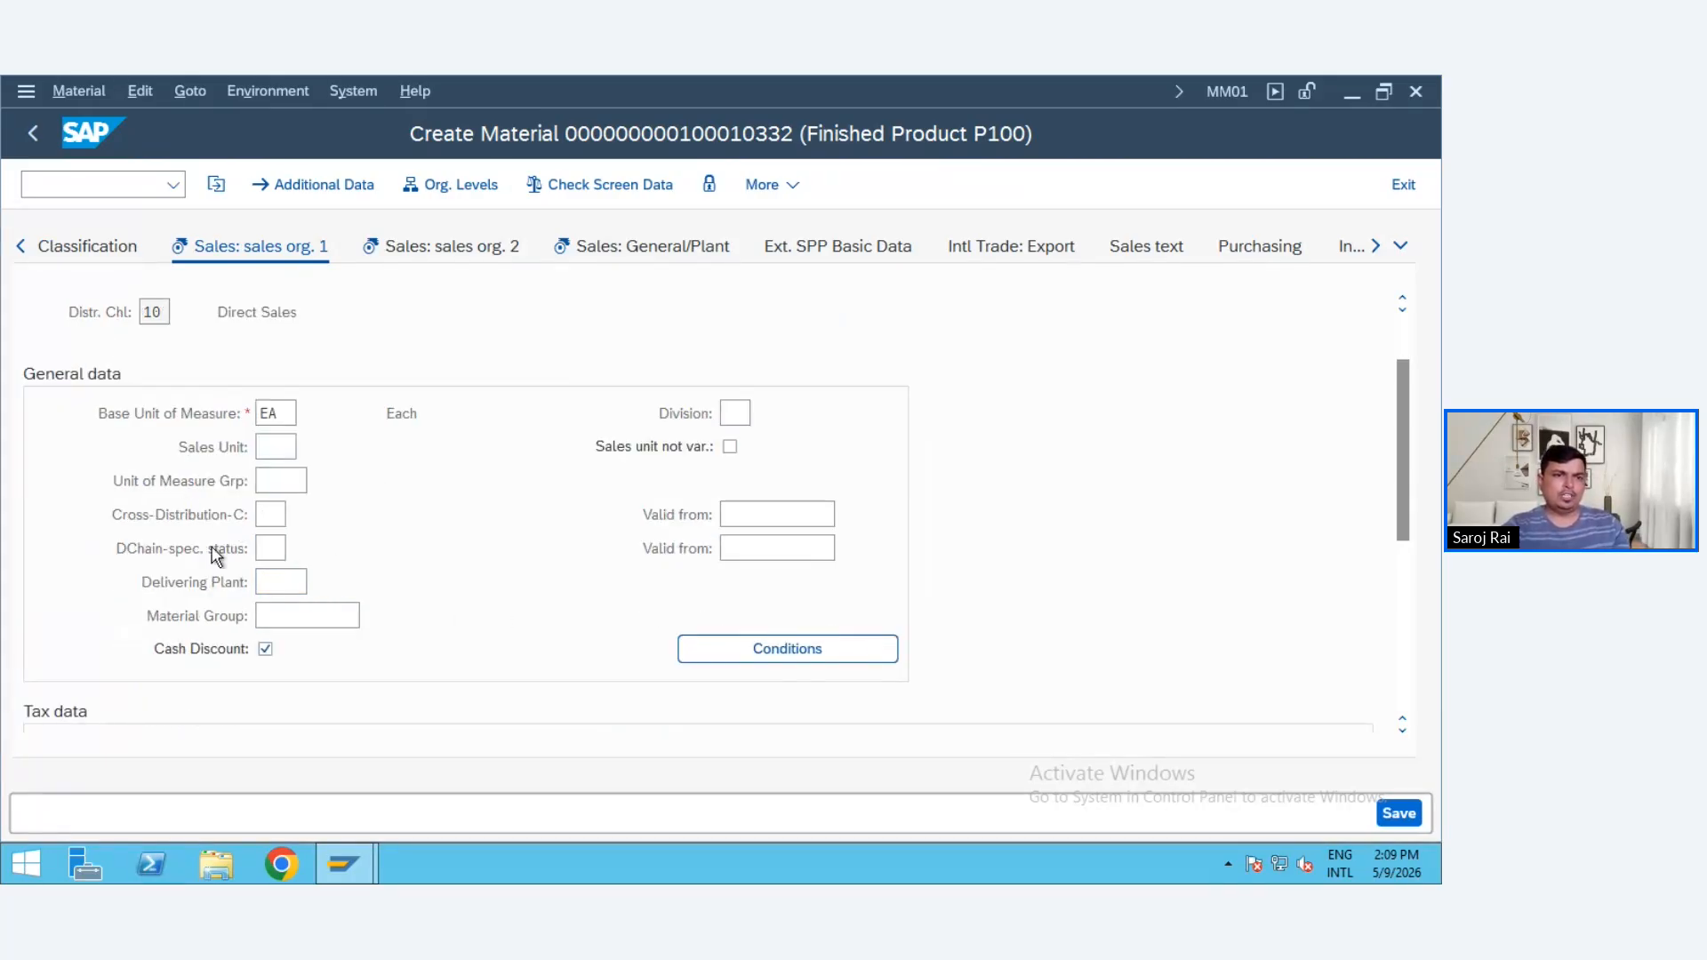
click(281, 449)
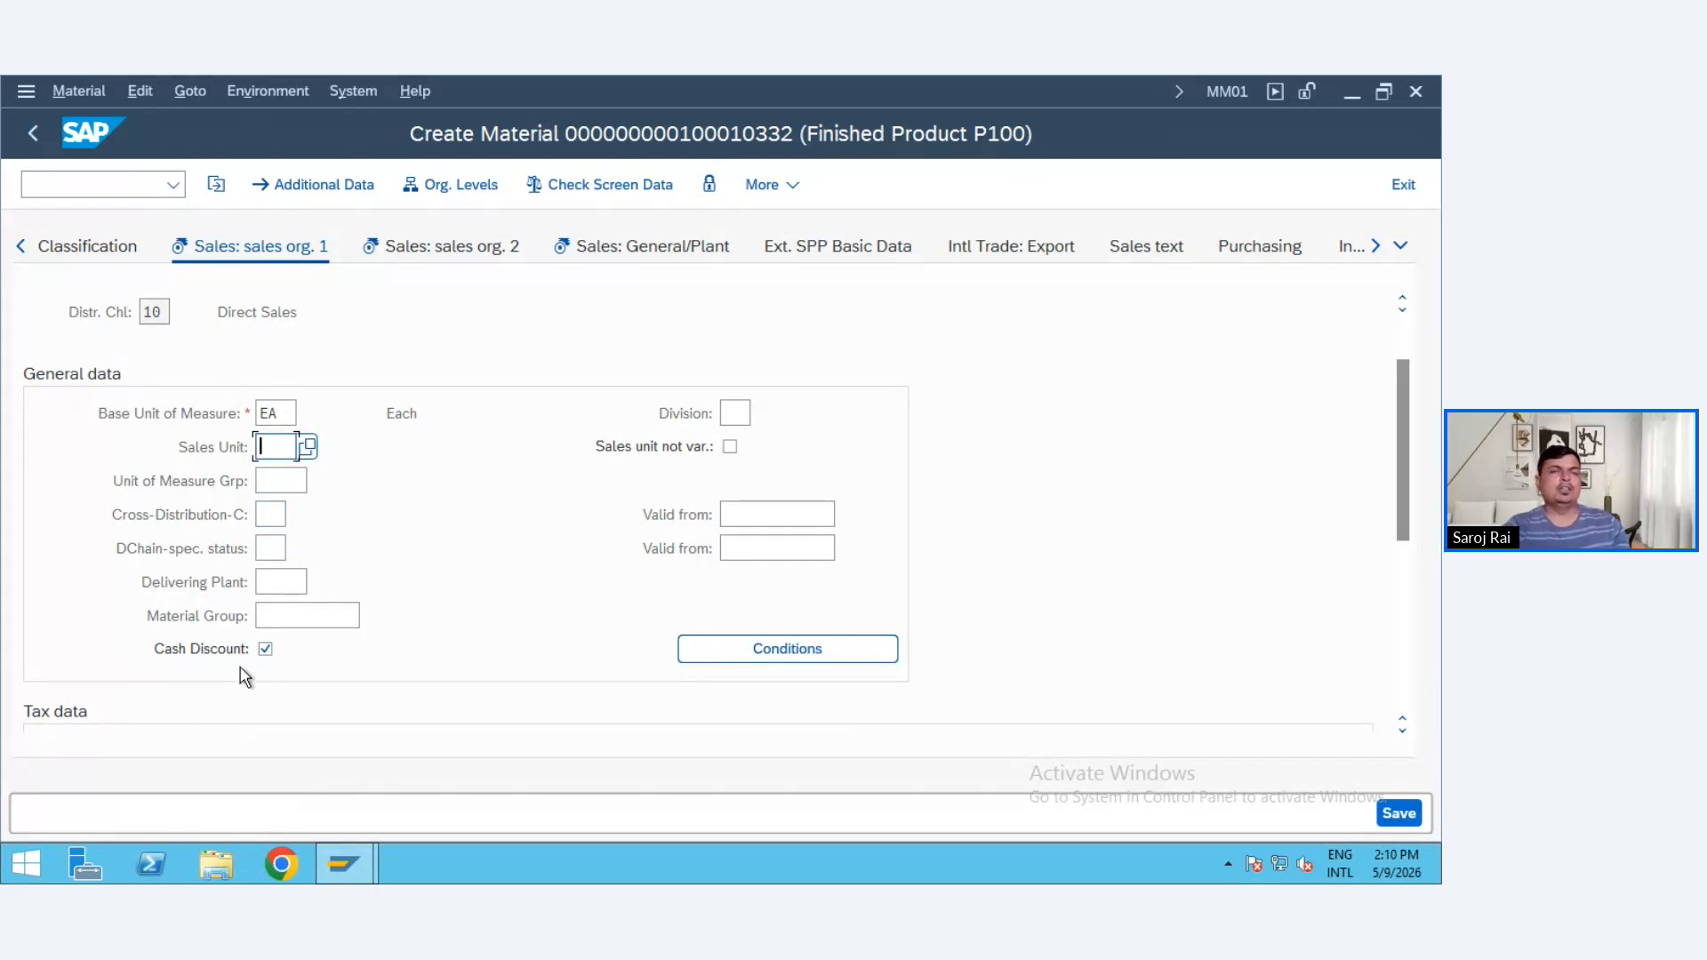
scroll(338, 671, down, 2)
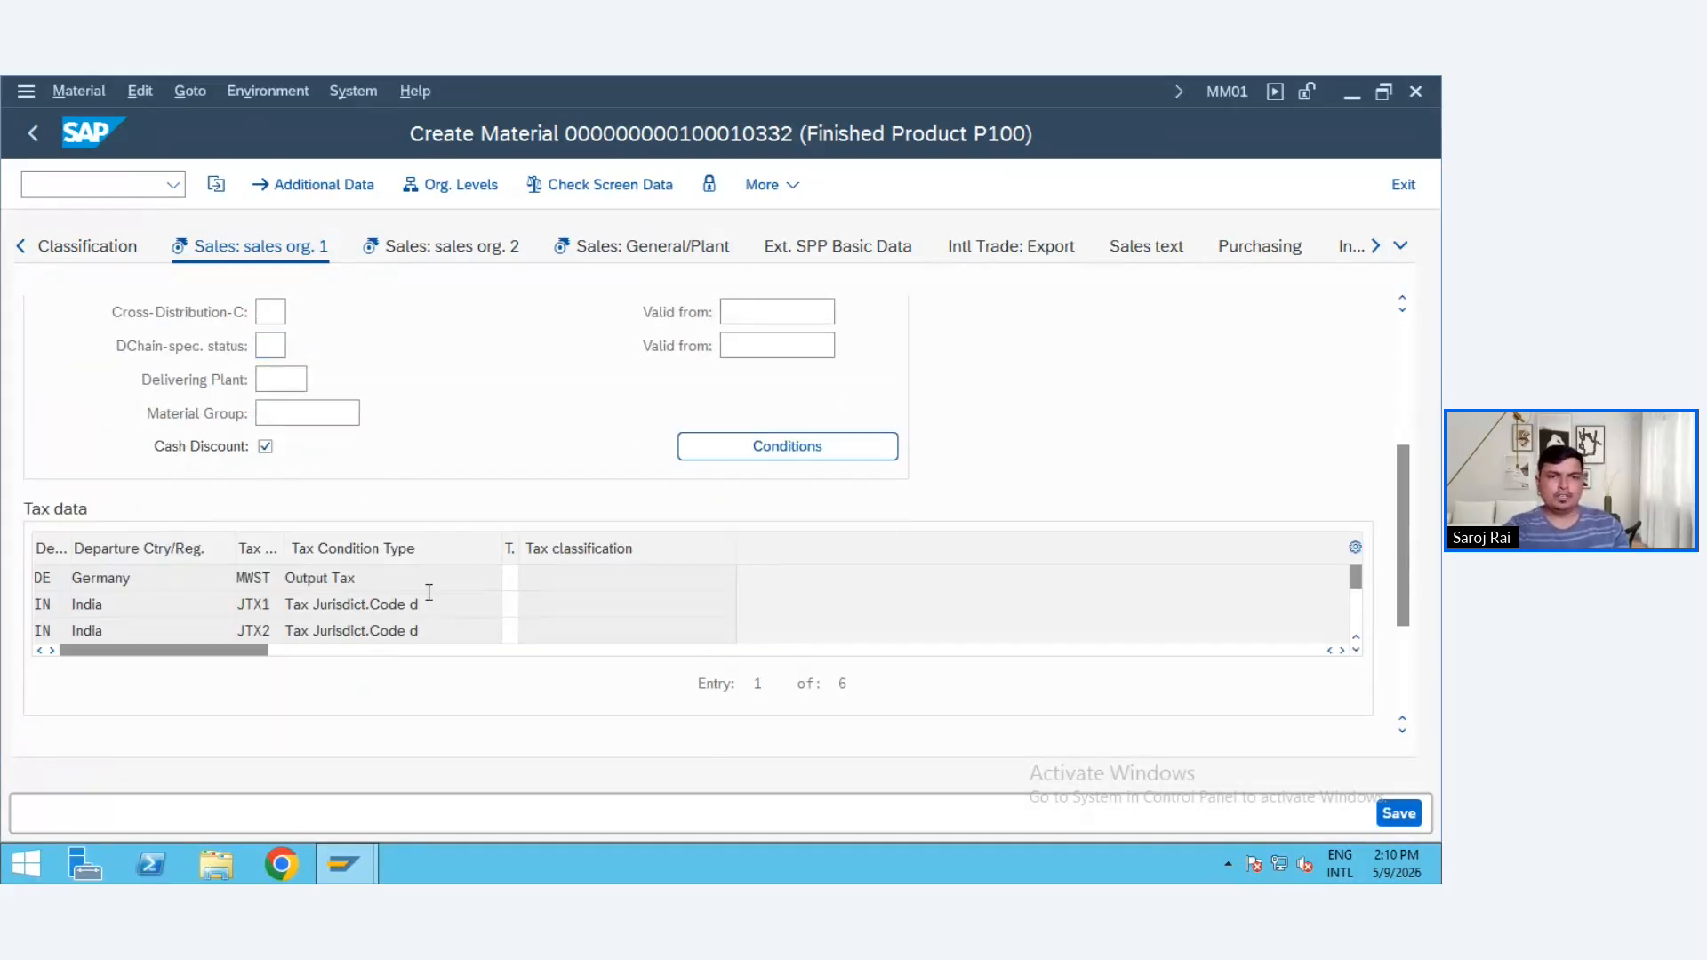
click(509, 579)
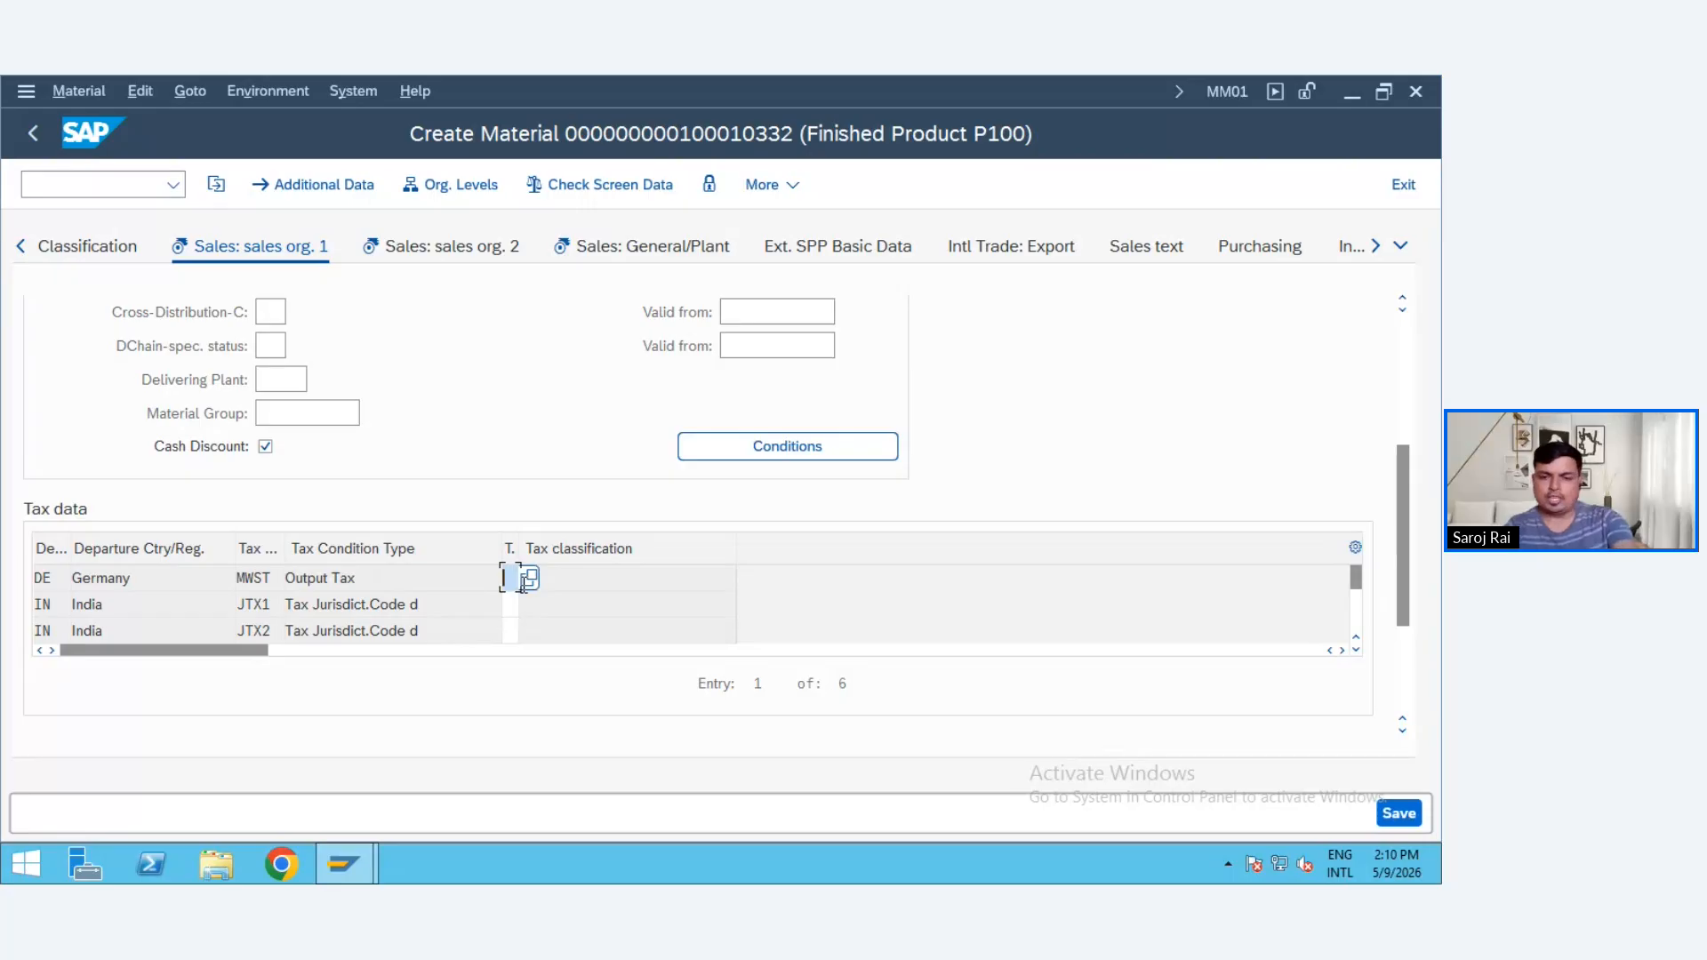
text(1)
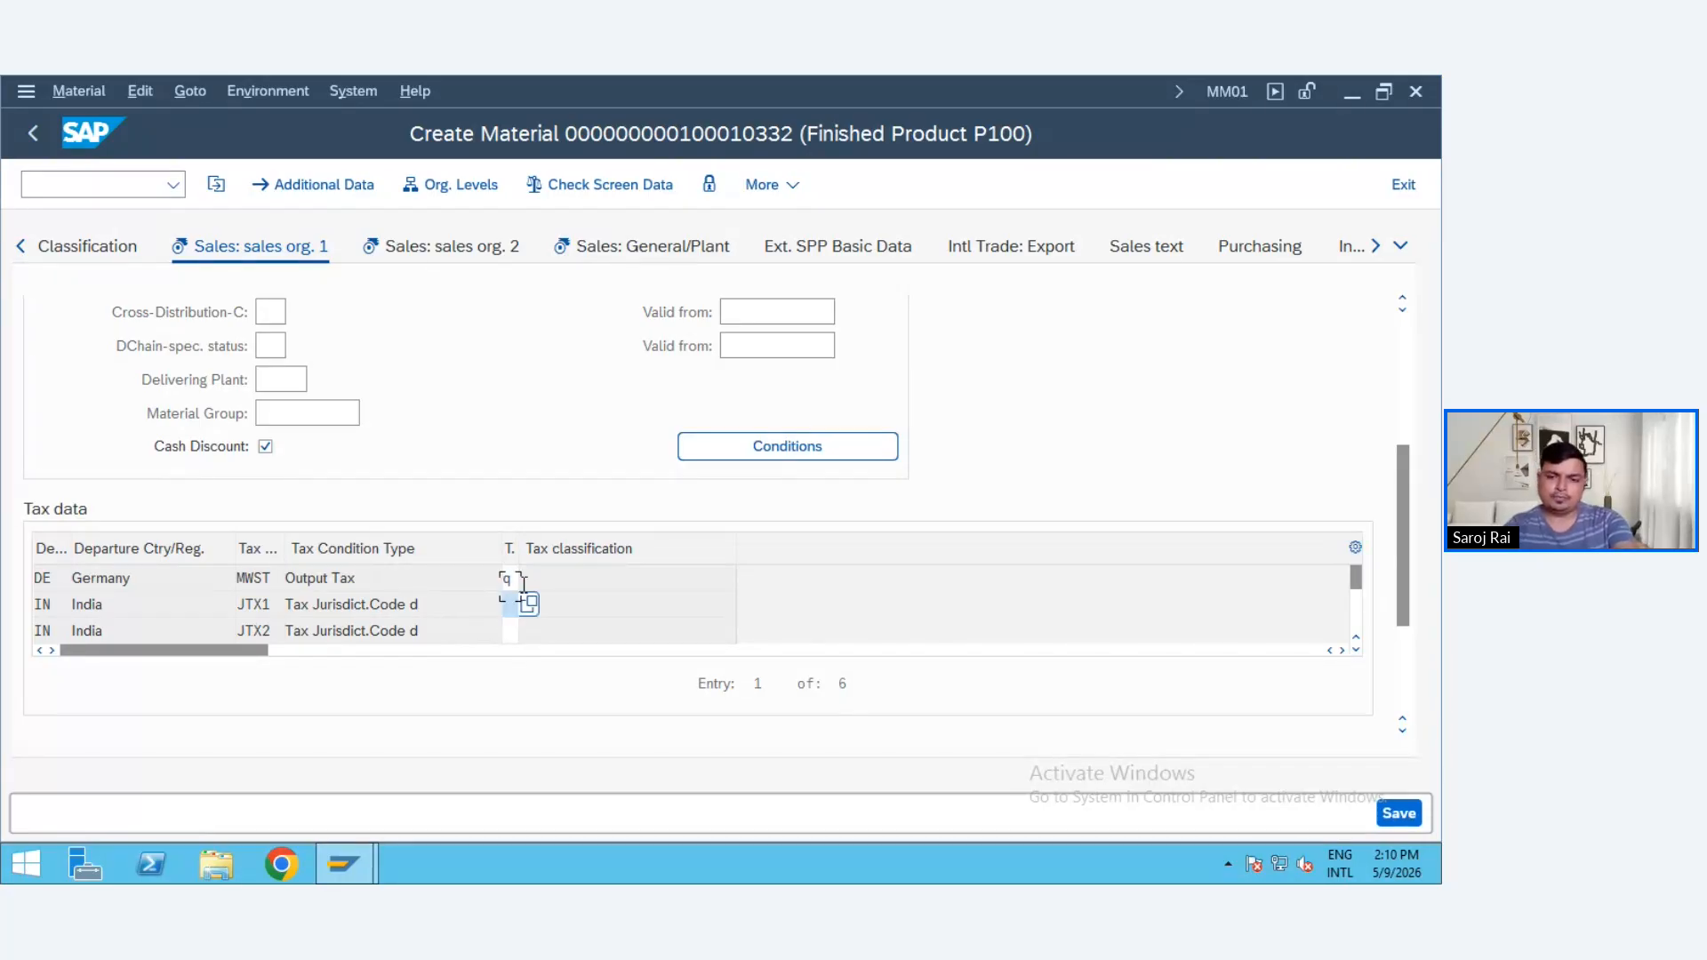
text(q)
click(521, 580)
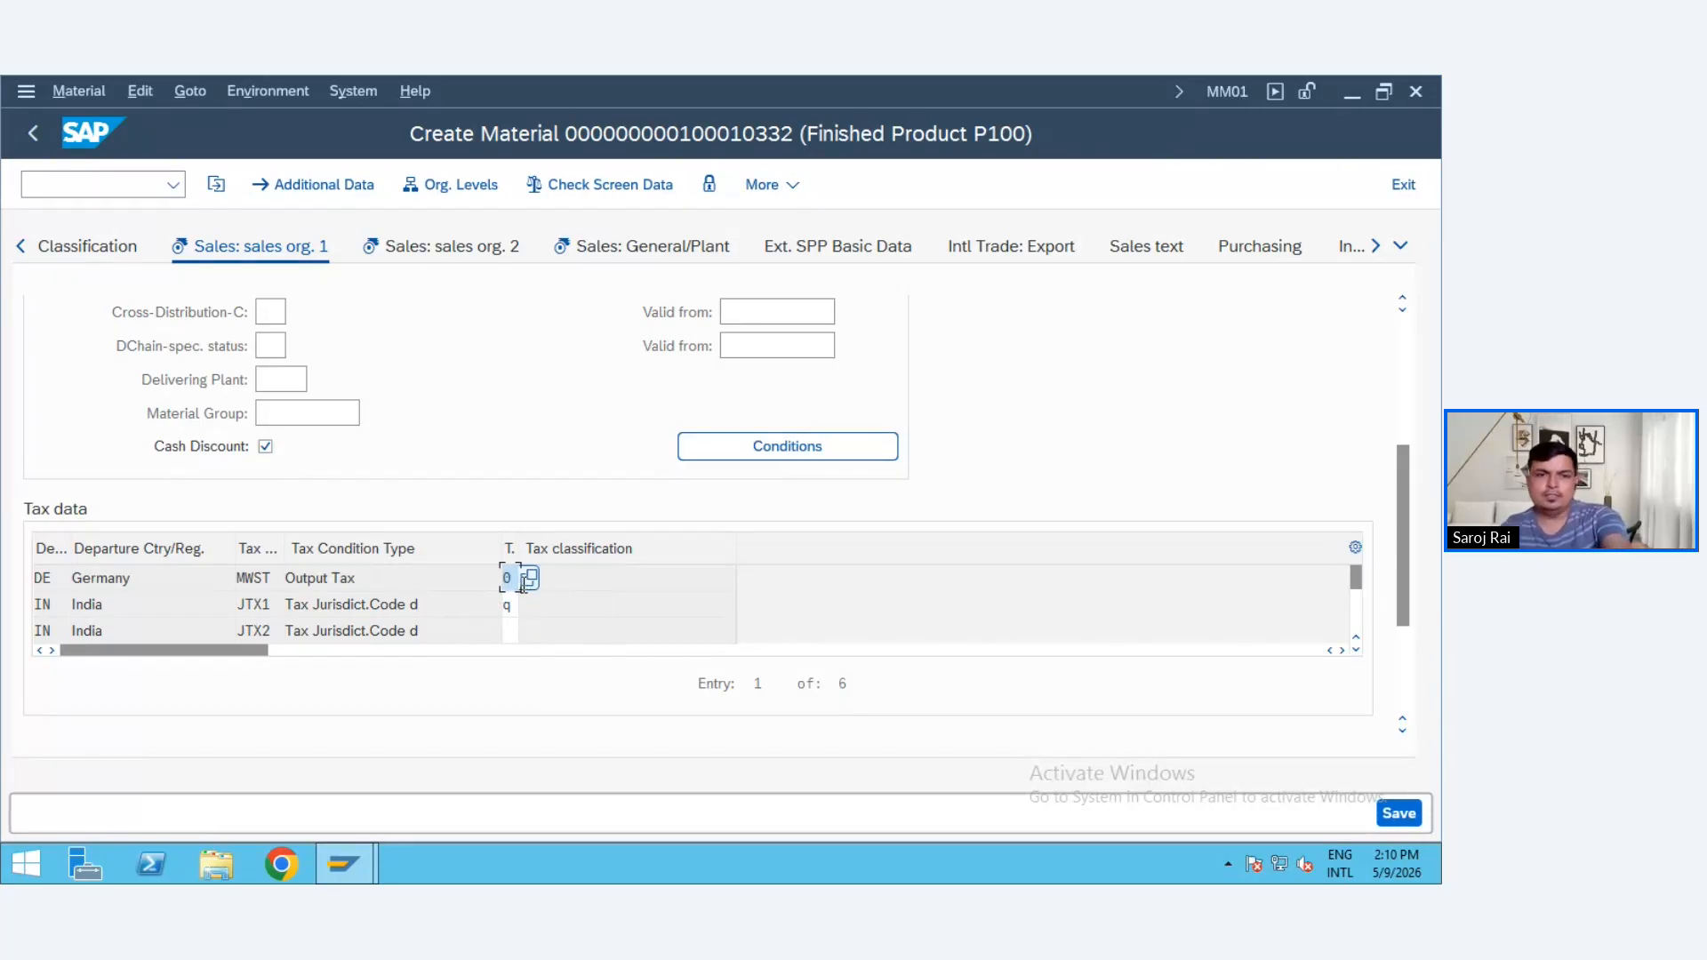
text(000)
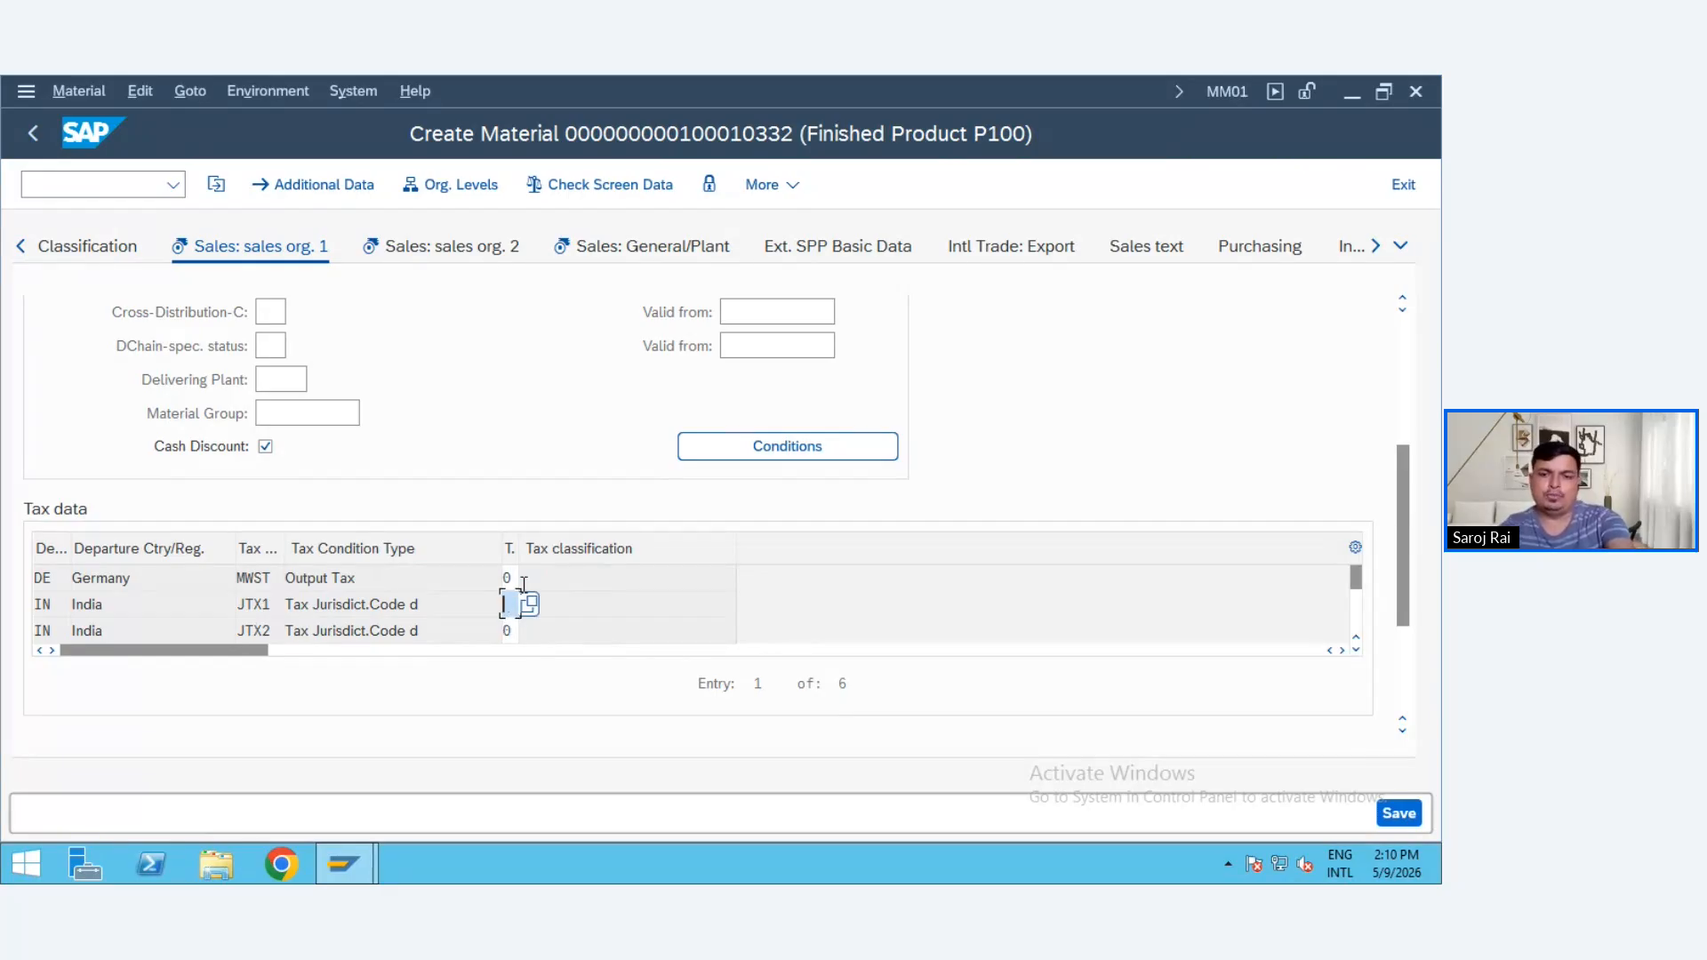
key(Up)
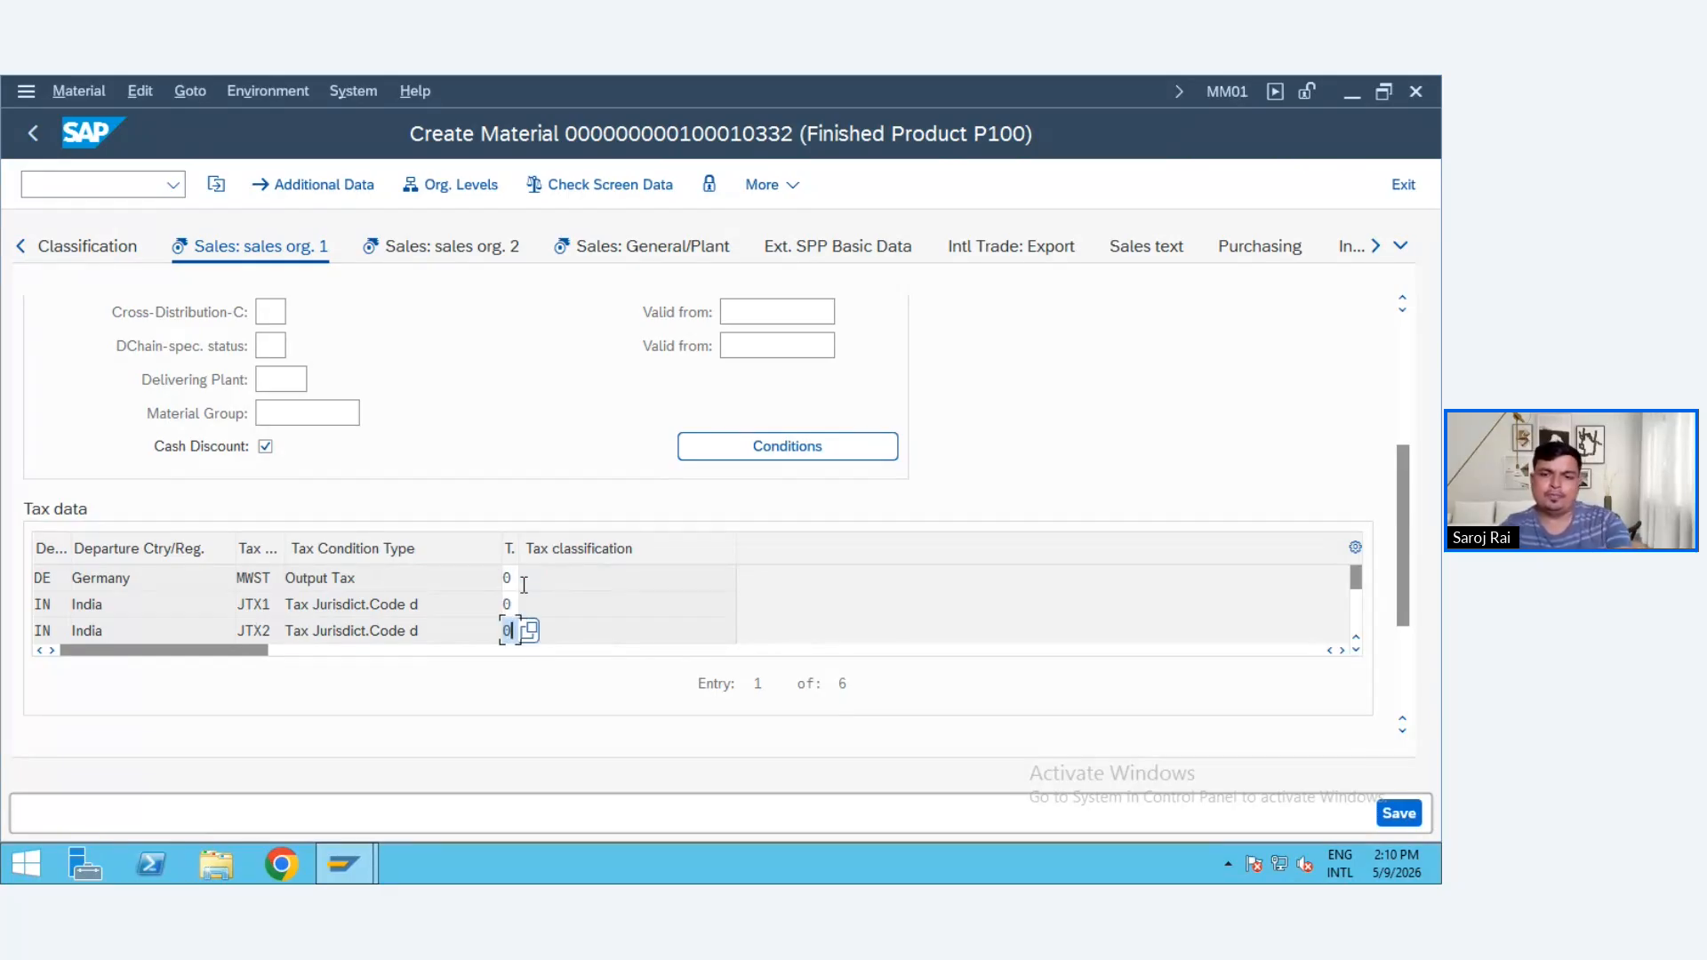
key(Return)
key(Return)
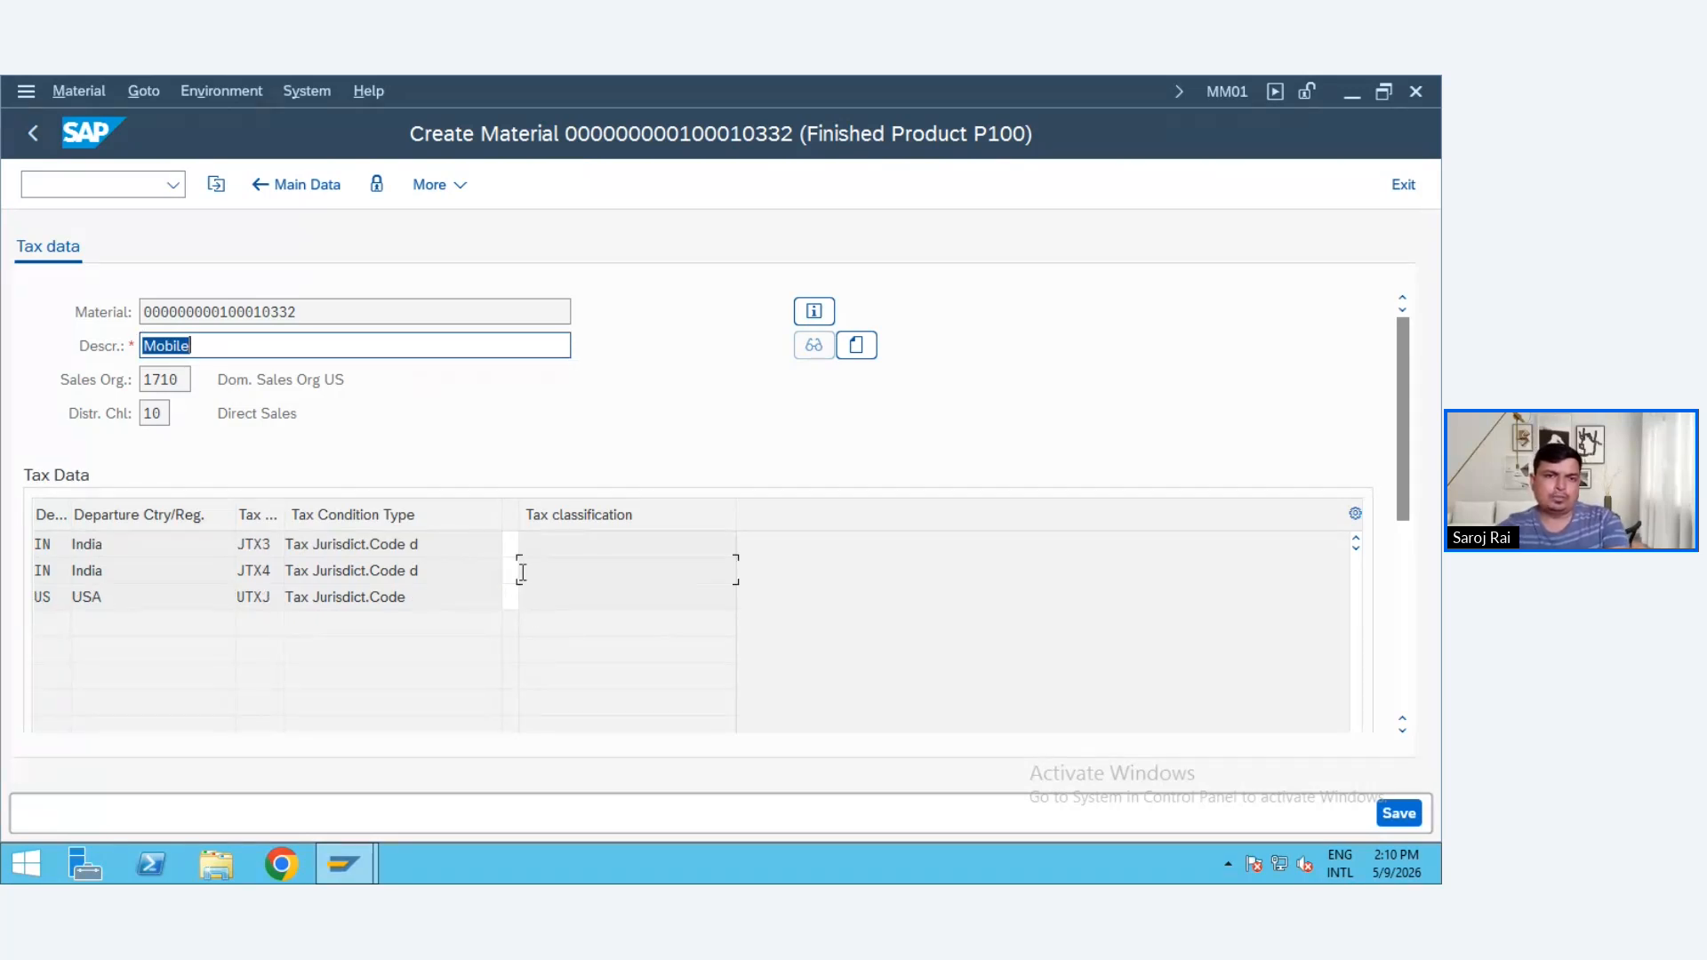
- Complete the remaining tax data with classification 0 for India's JTX3 and JTX4, and advance to the Sales: sales org. 2 view
click(519, 569)
click(511, 546)
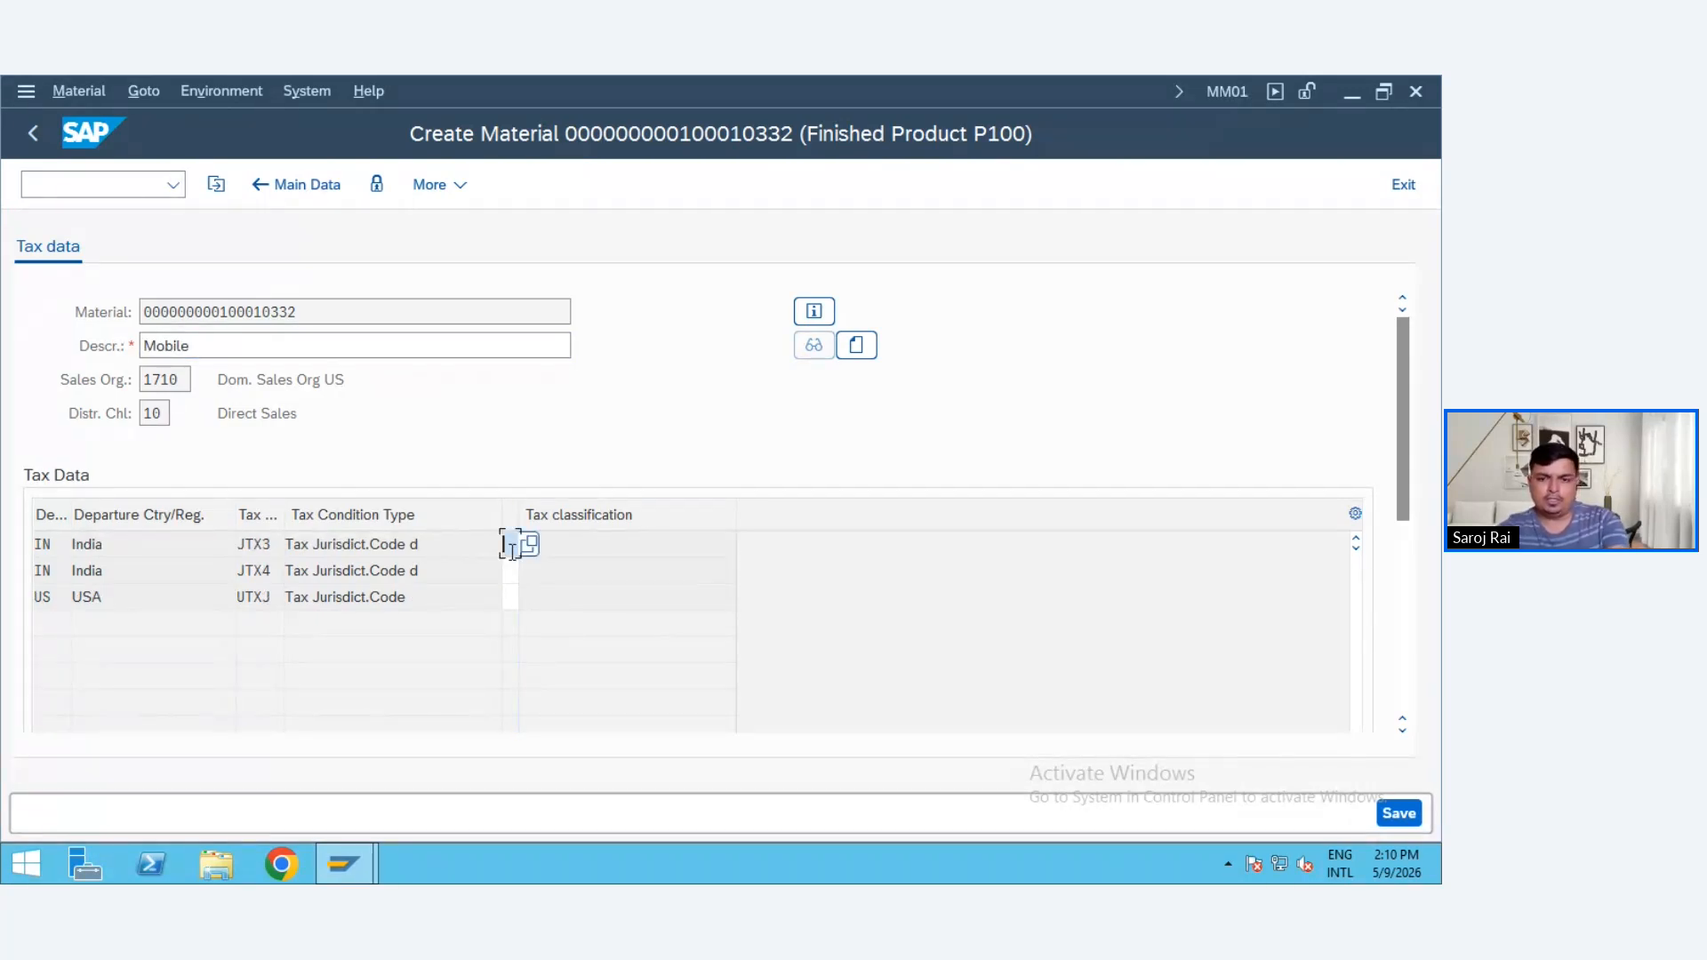
text(0)
key(Return)
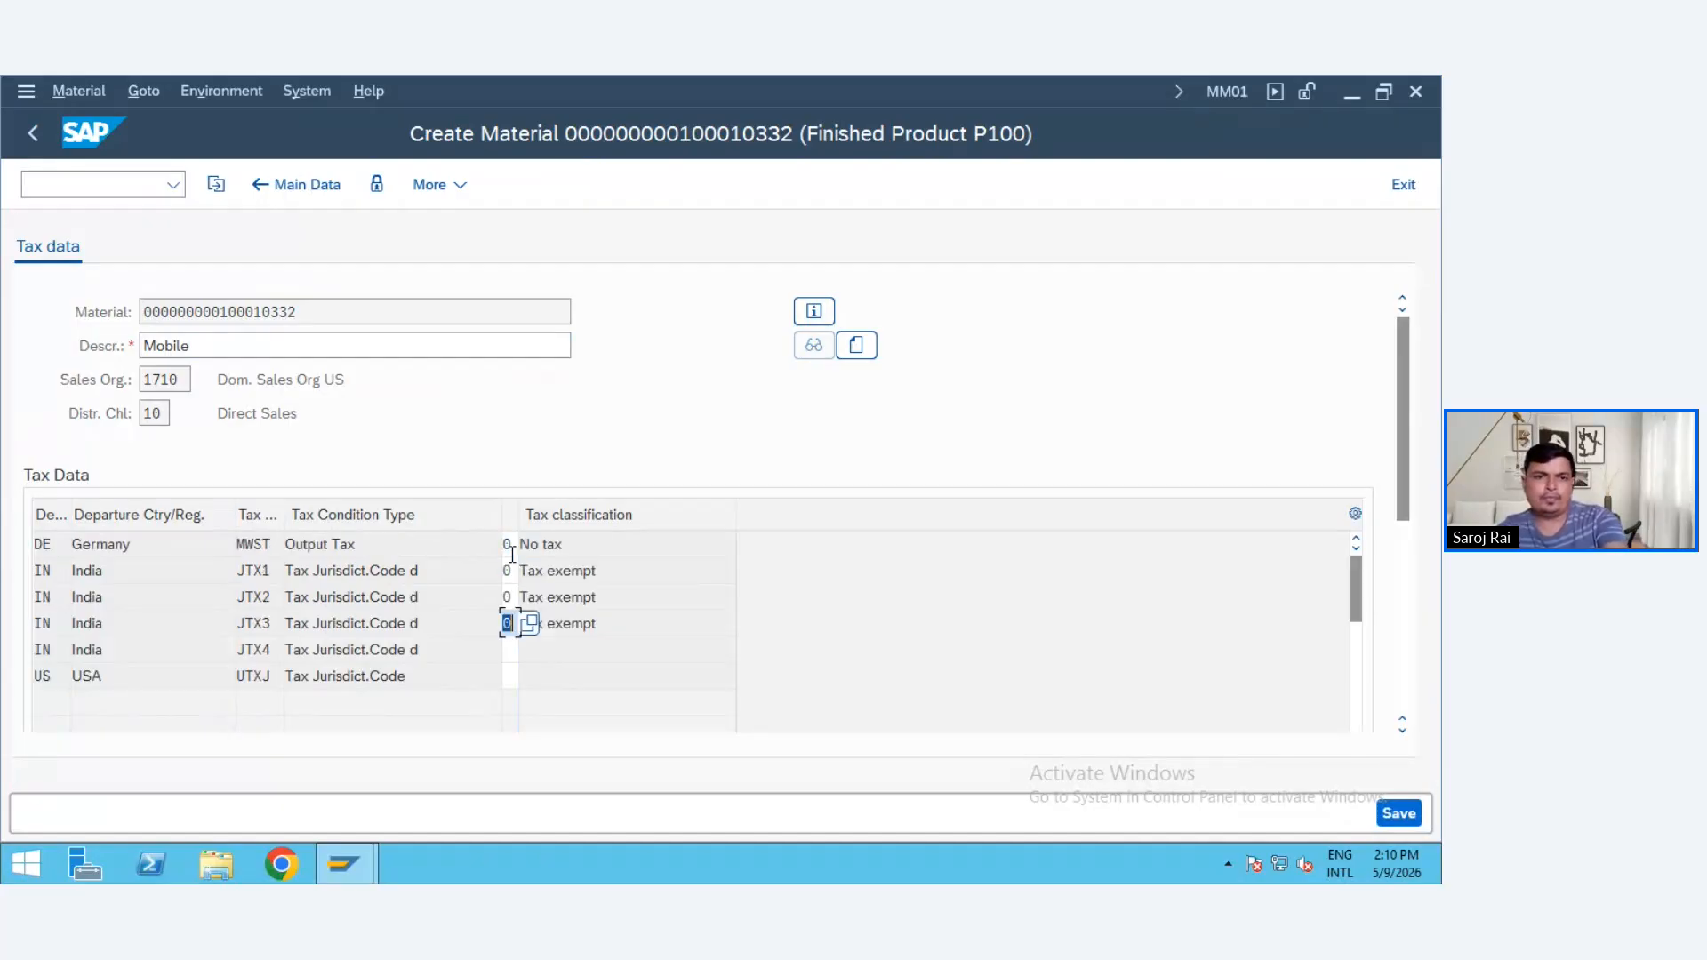
click(517, 652)
text(0)
key(Return)
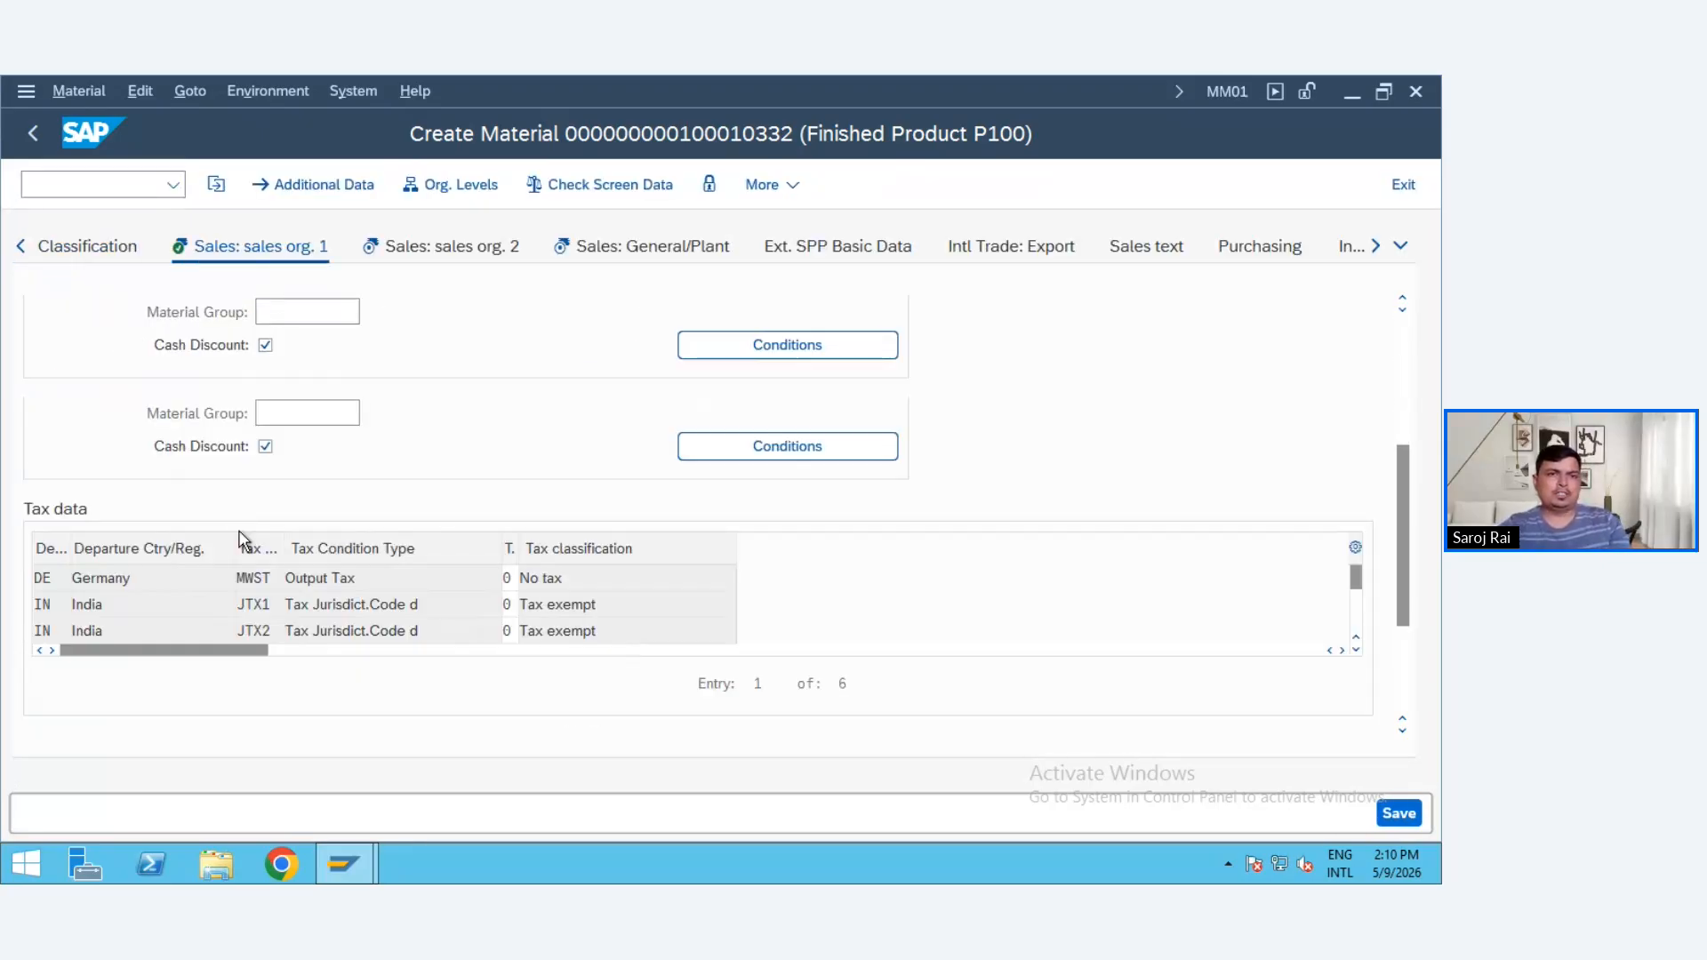
key(Return)
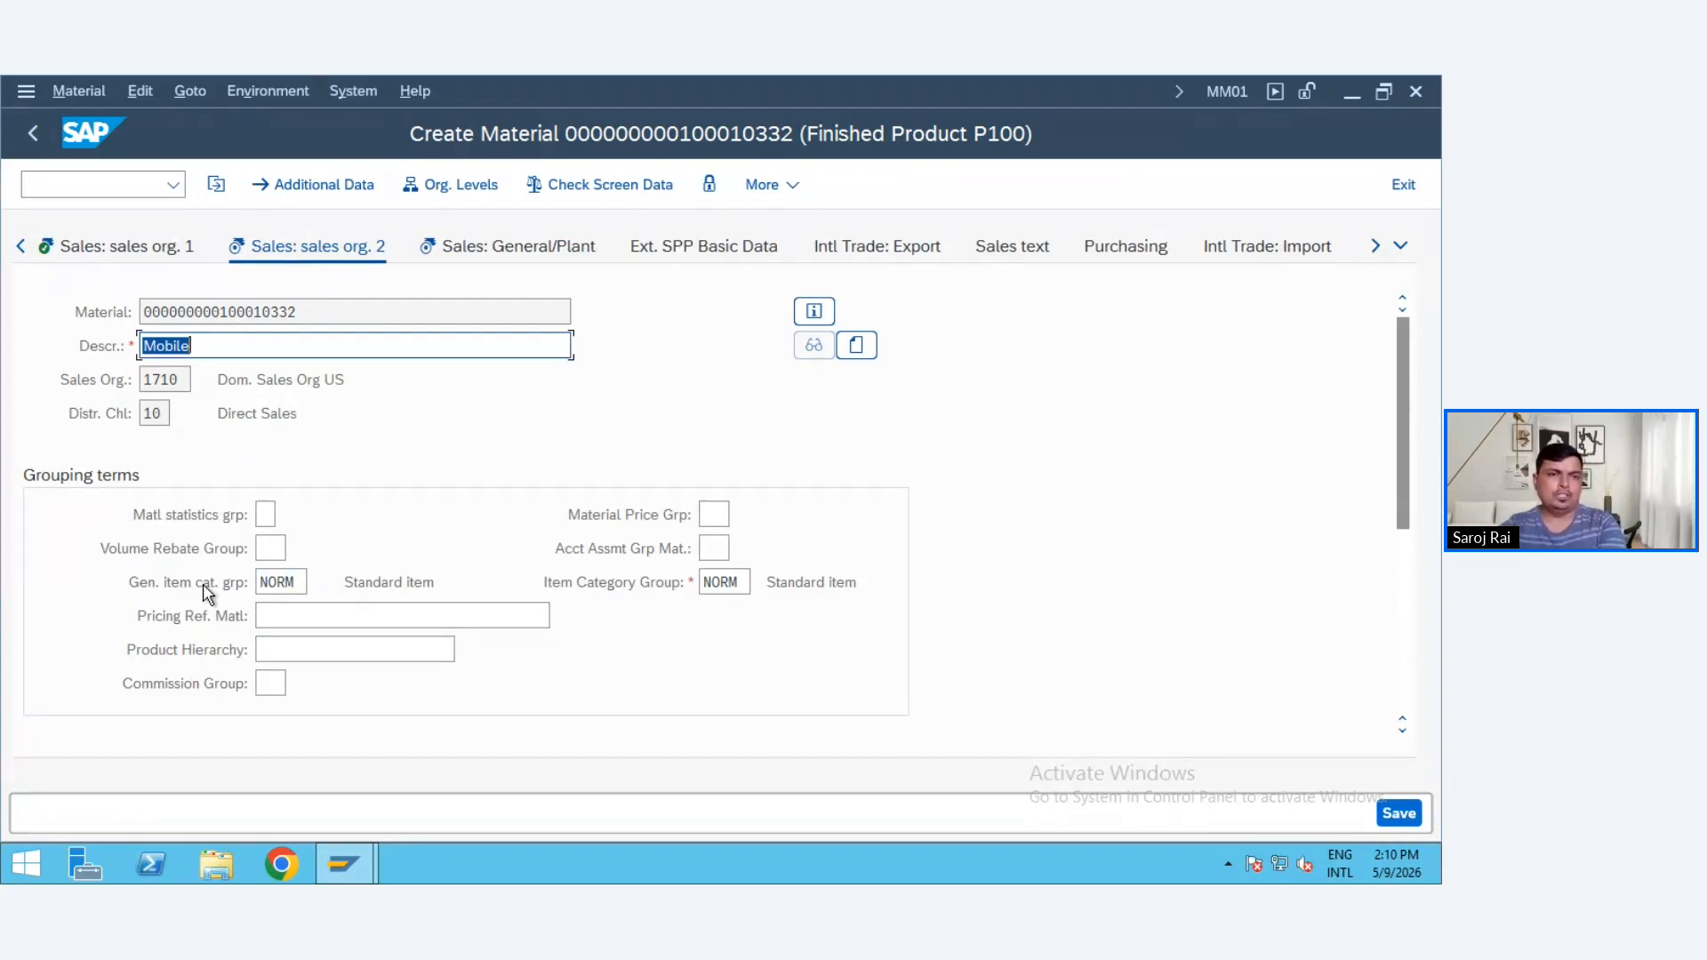
- Keep NORM as the general item category group and item category group, and advance to the Sales: General/Plant view
click(286, 582)
click(741, 580)
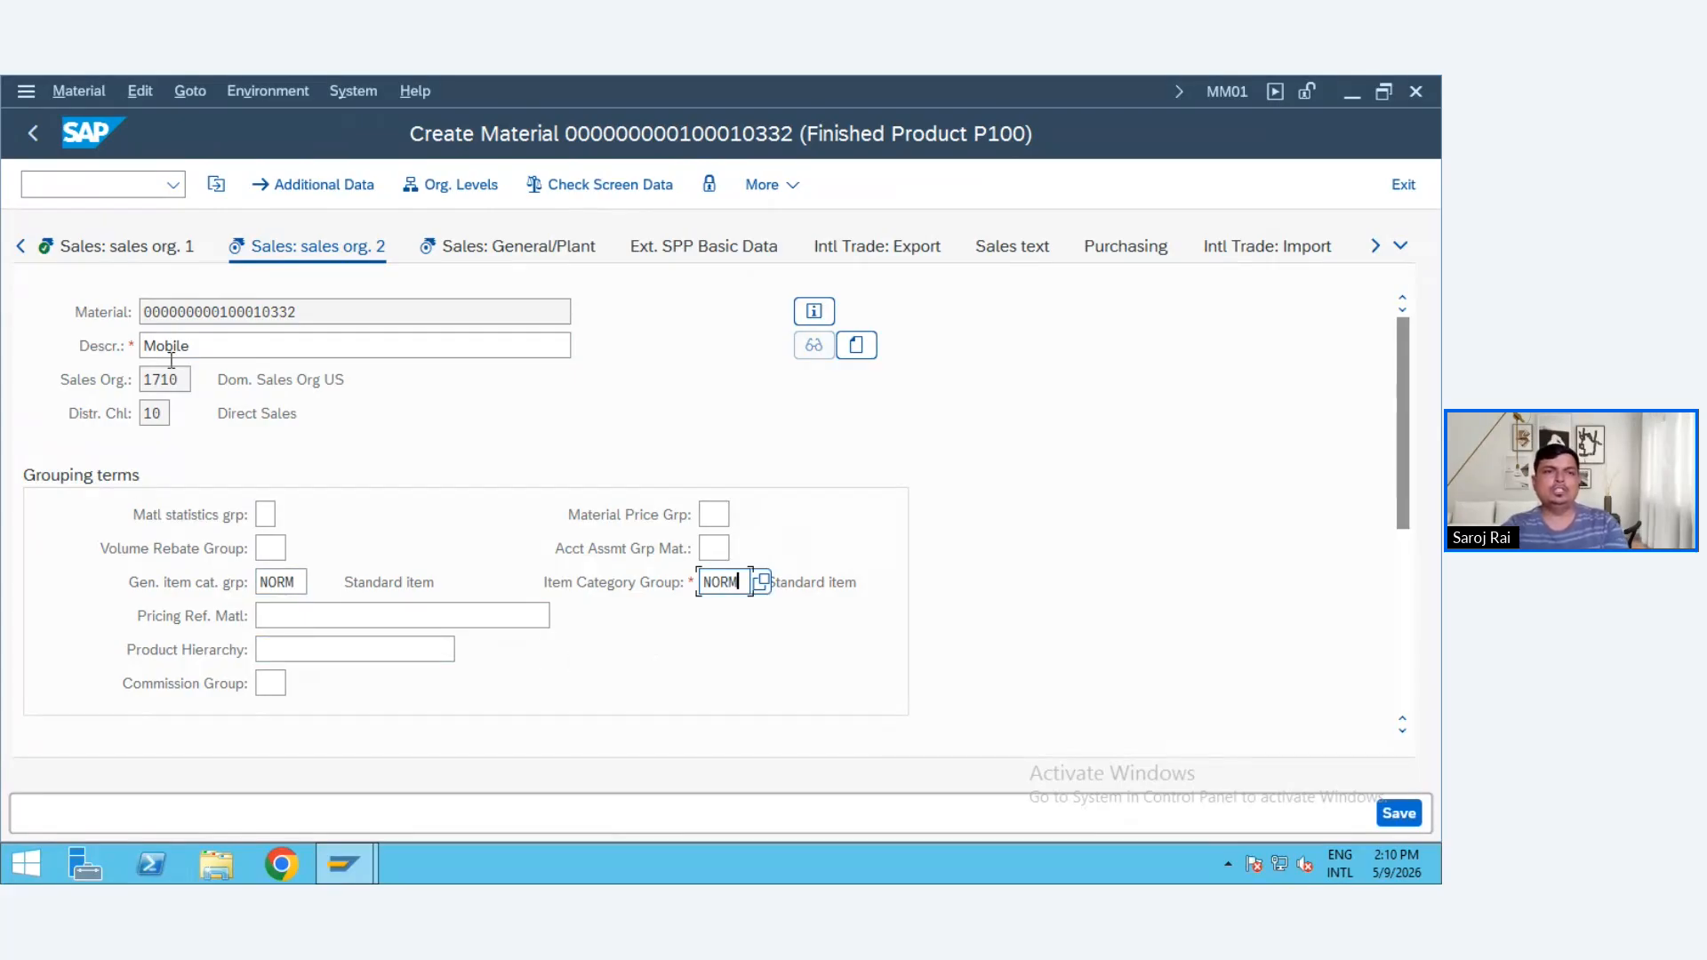
scroll(649, 477, down, 1)
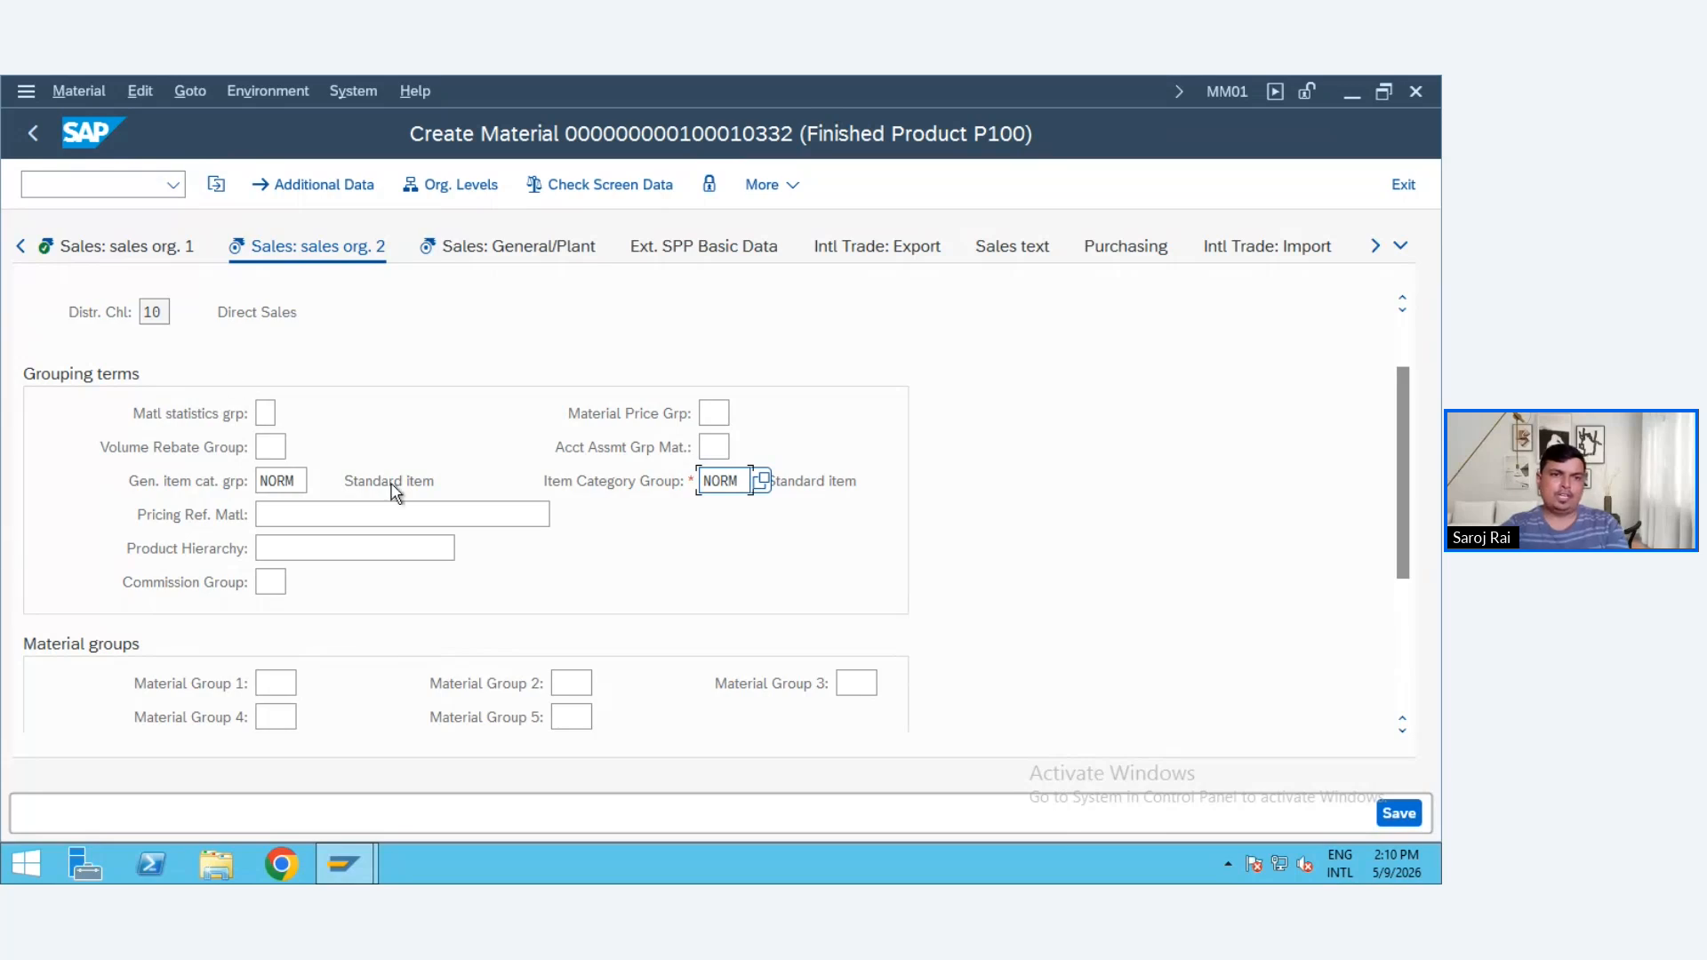
click(489, 507)
key(Return)
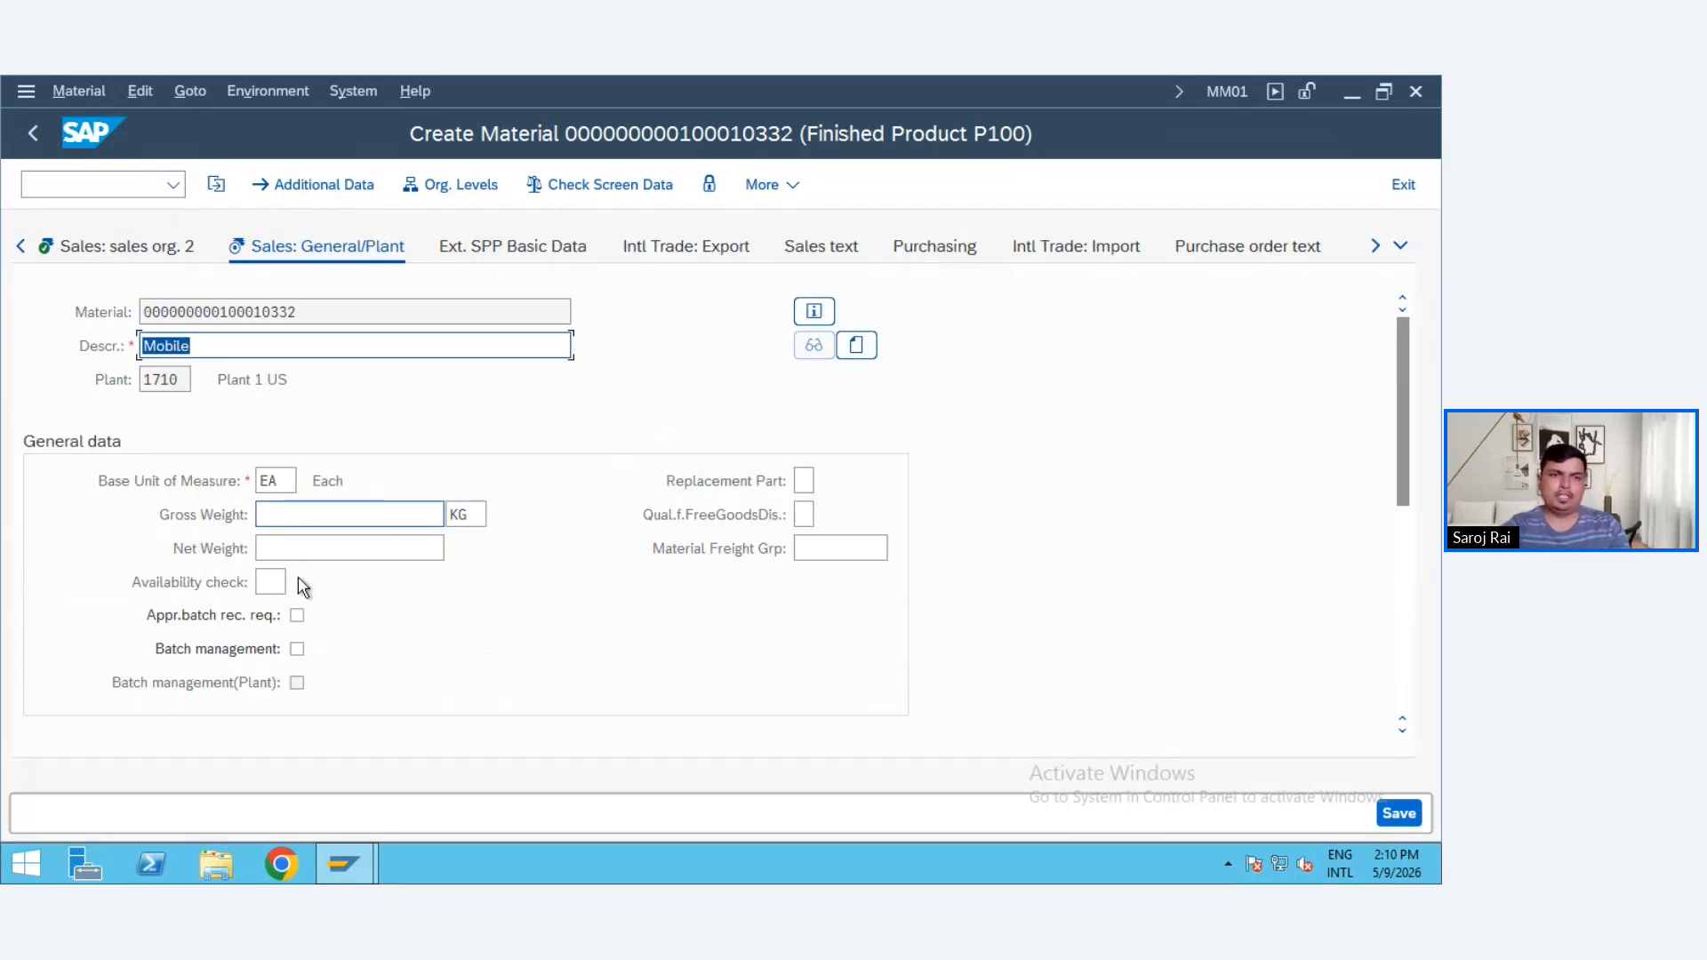
- Set the availability check to SP (Stock and Plan. Rec.) in the general plant data
click(364, 547)
scroll(364, 551, down, 1)
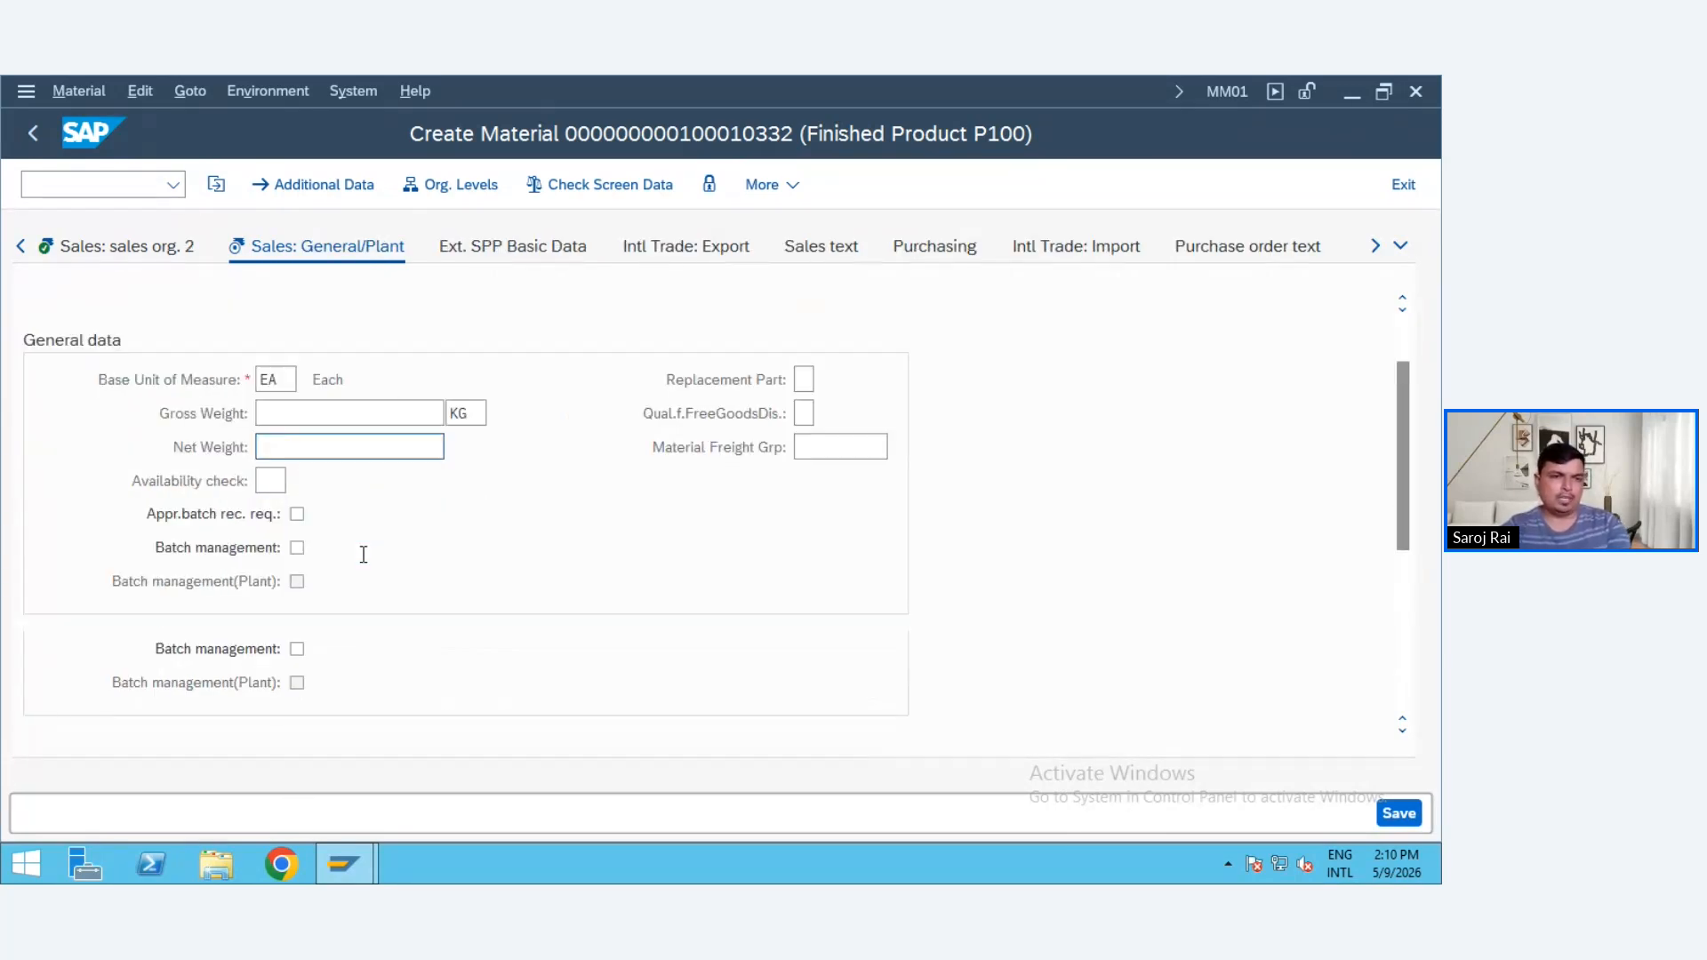
click(270, 480)
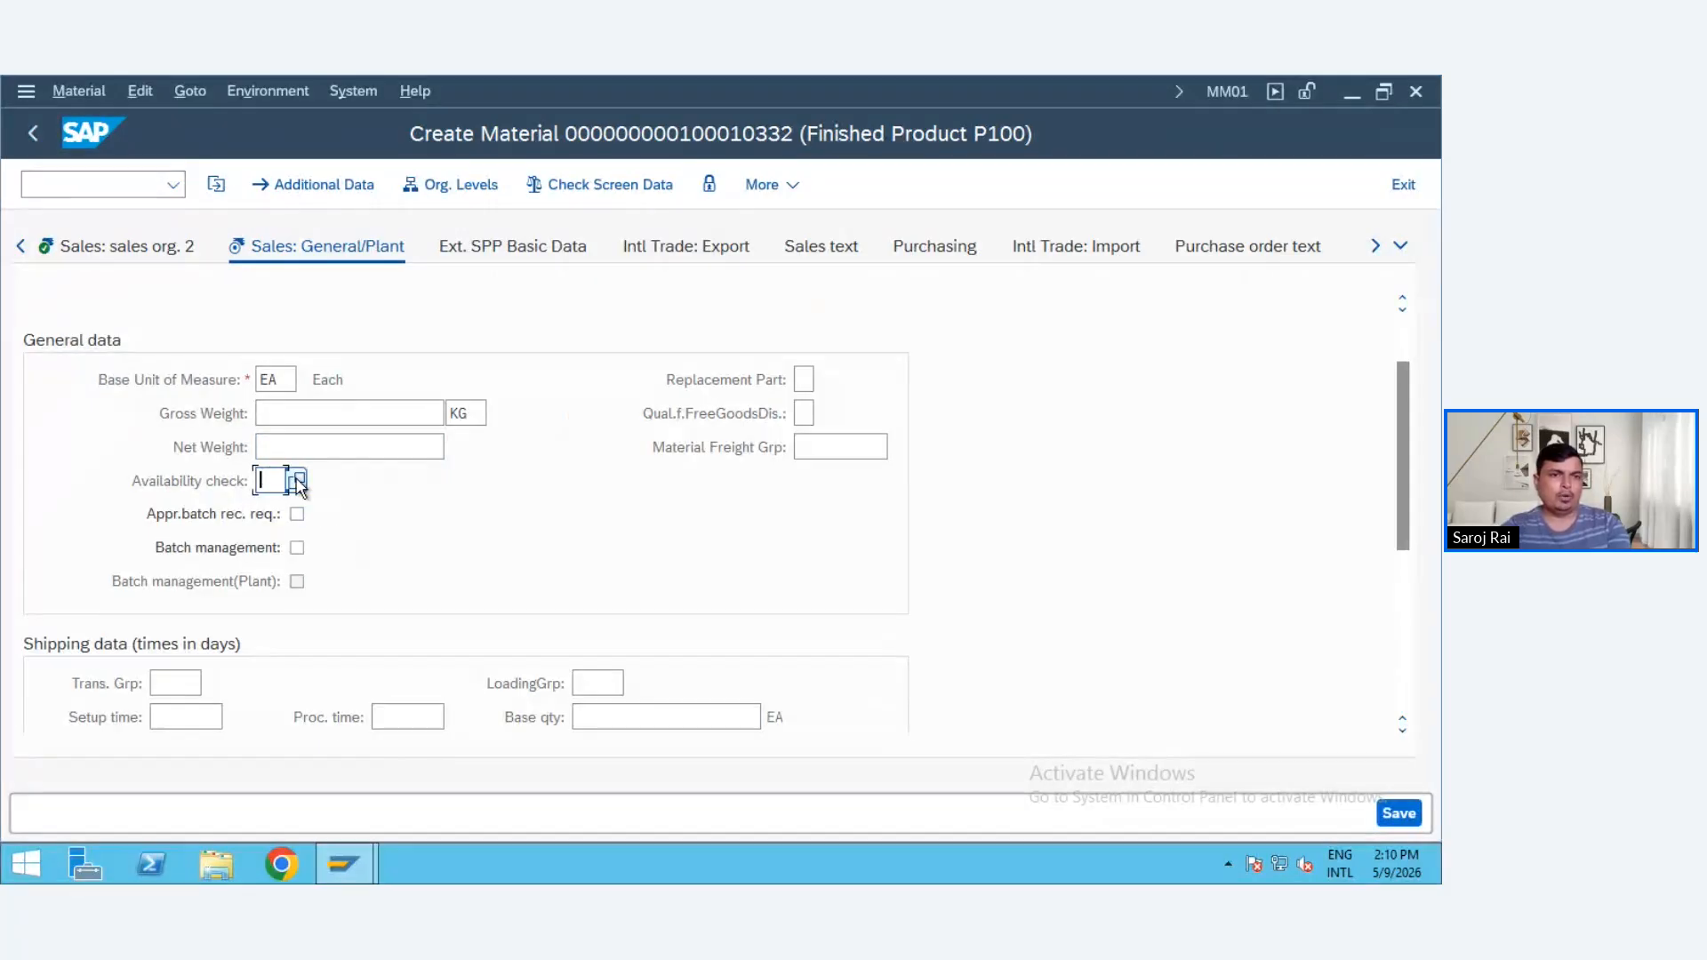
click(297, 481)
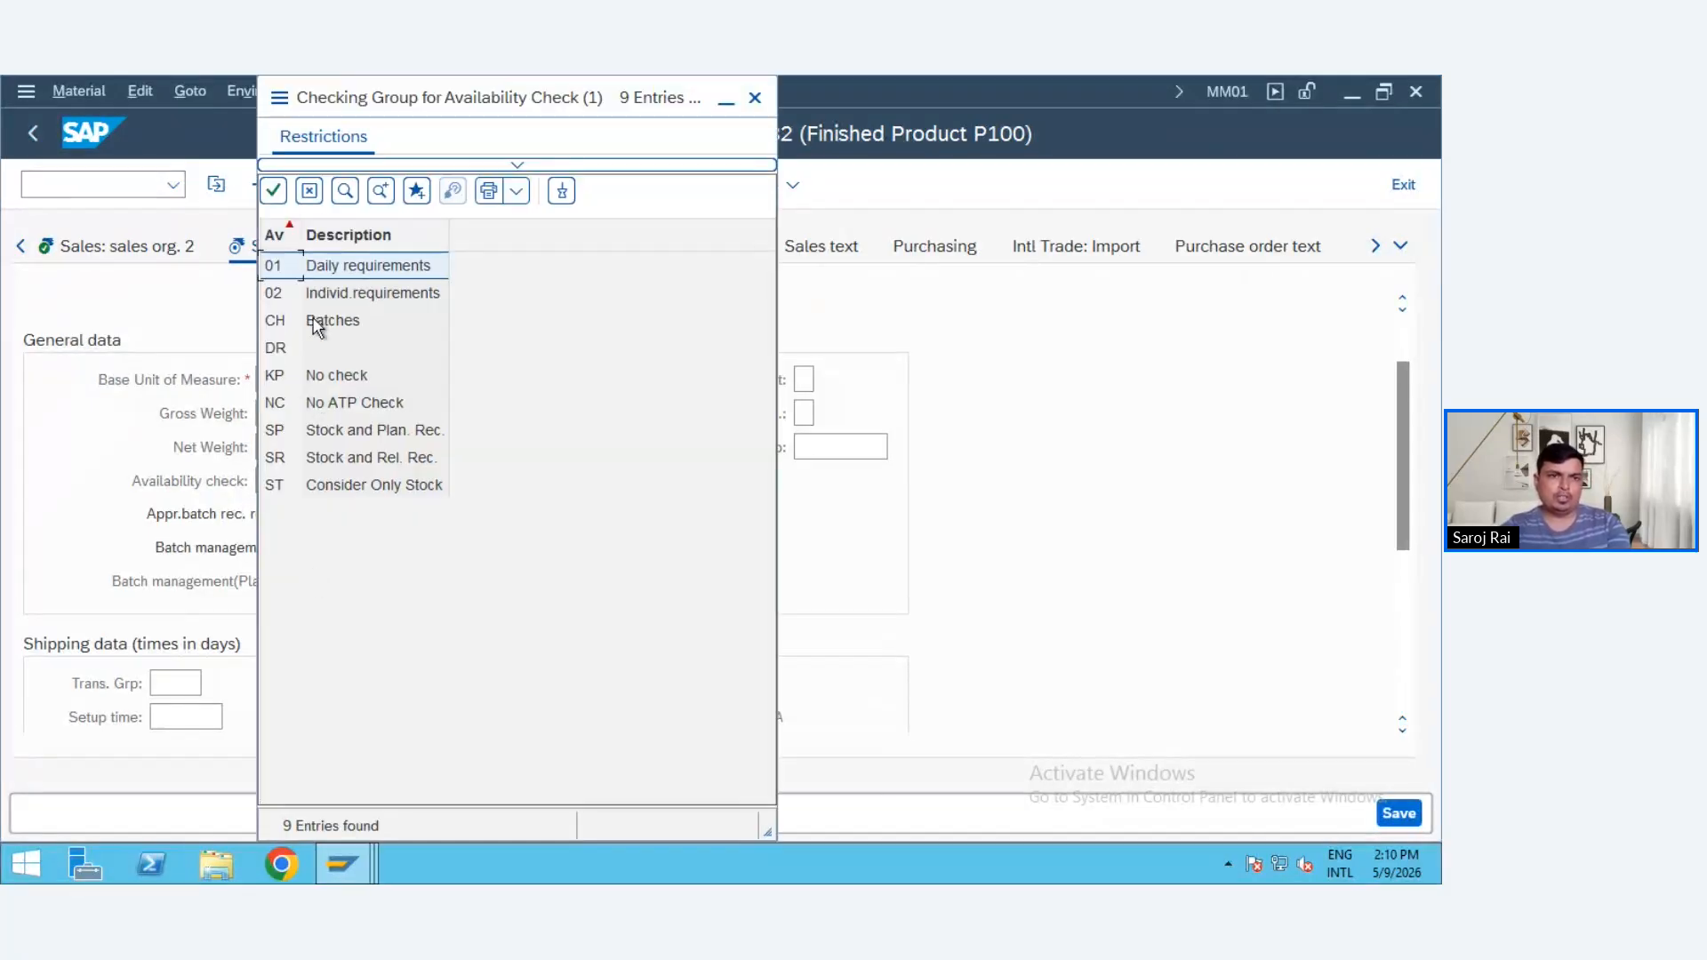
double_click(333, 428)
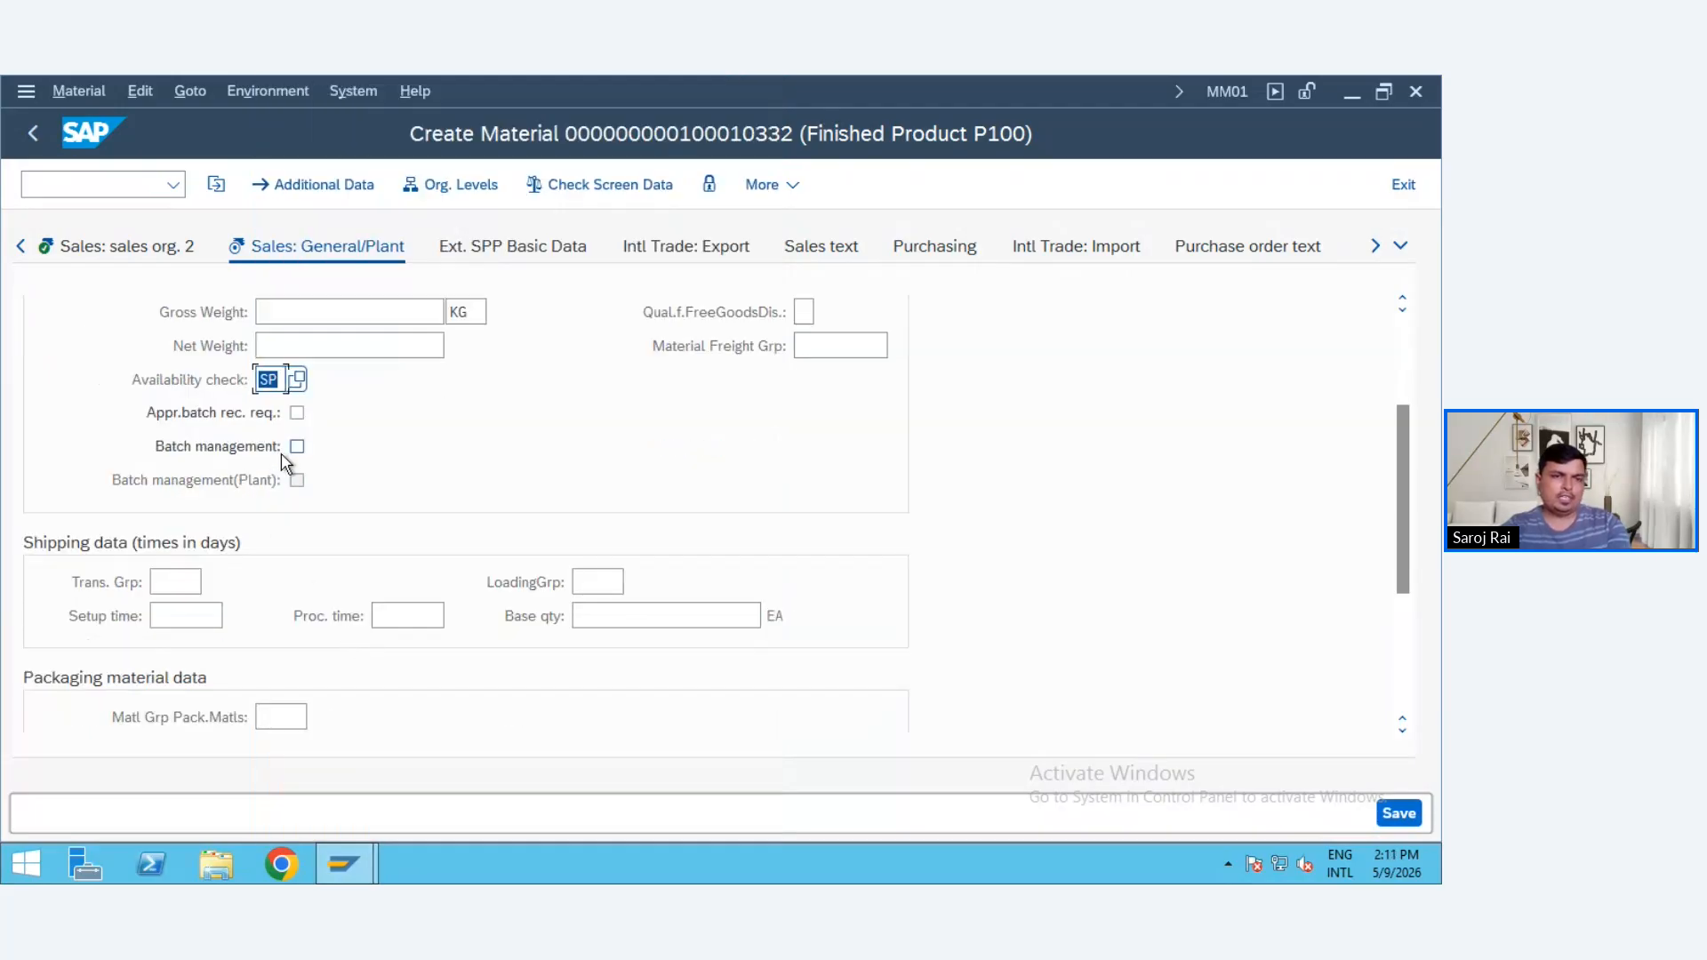
- Set both the transportation group and the loading group to 0001 in the shipping data and confirm
click(182, 605)
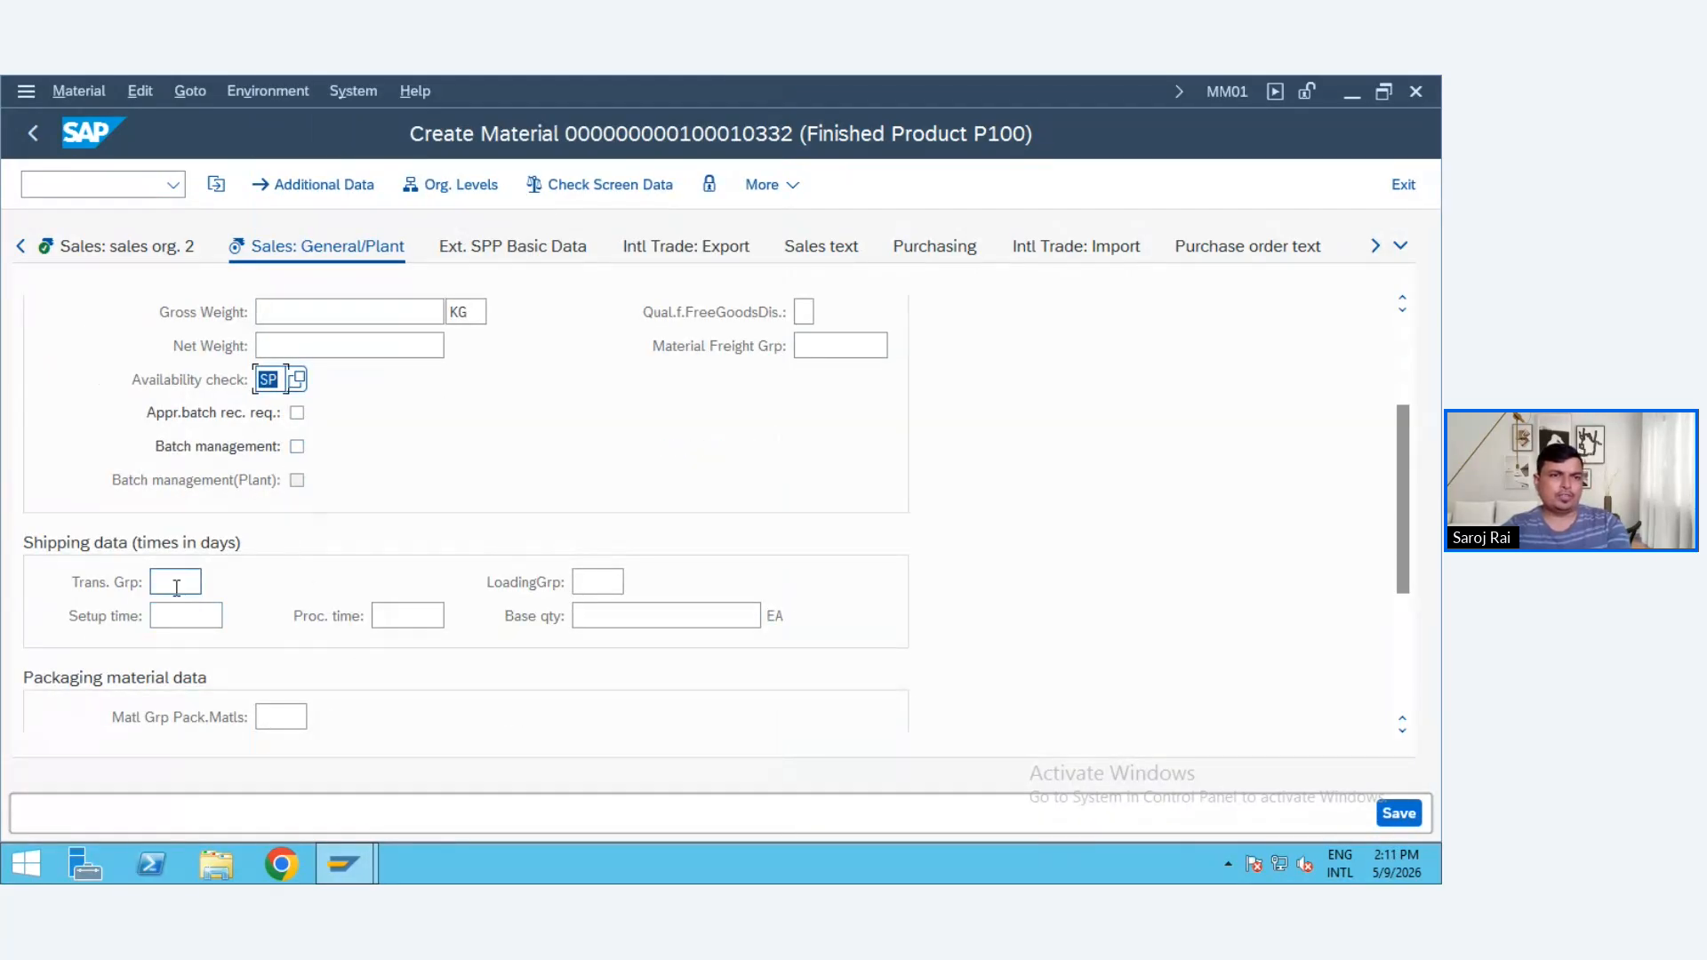
click(177, 587)
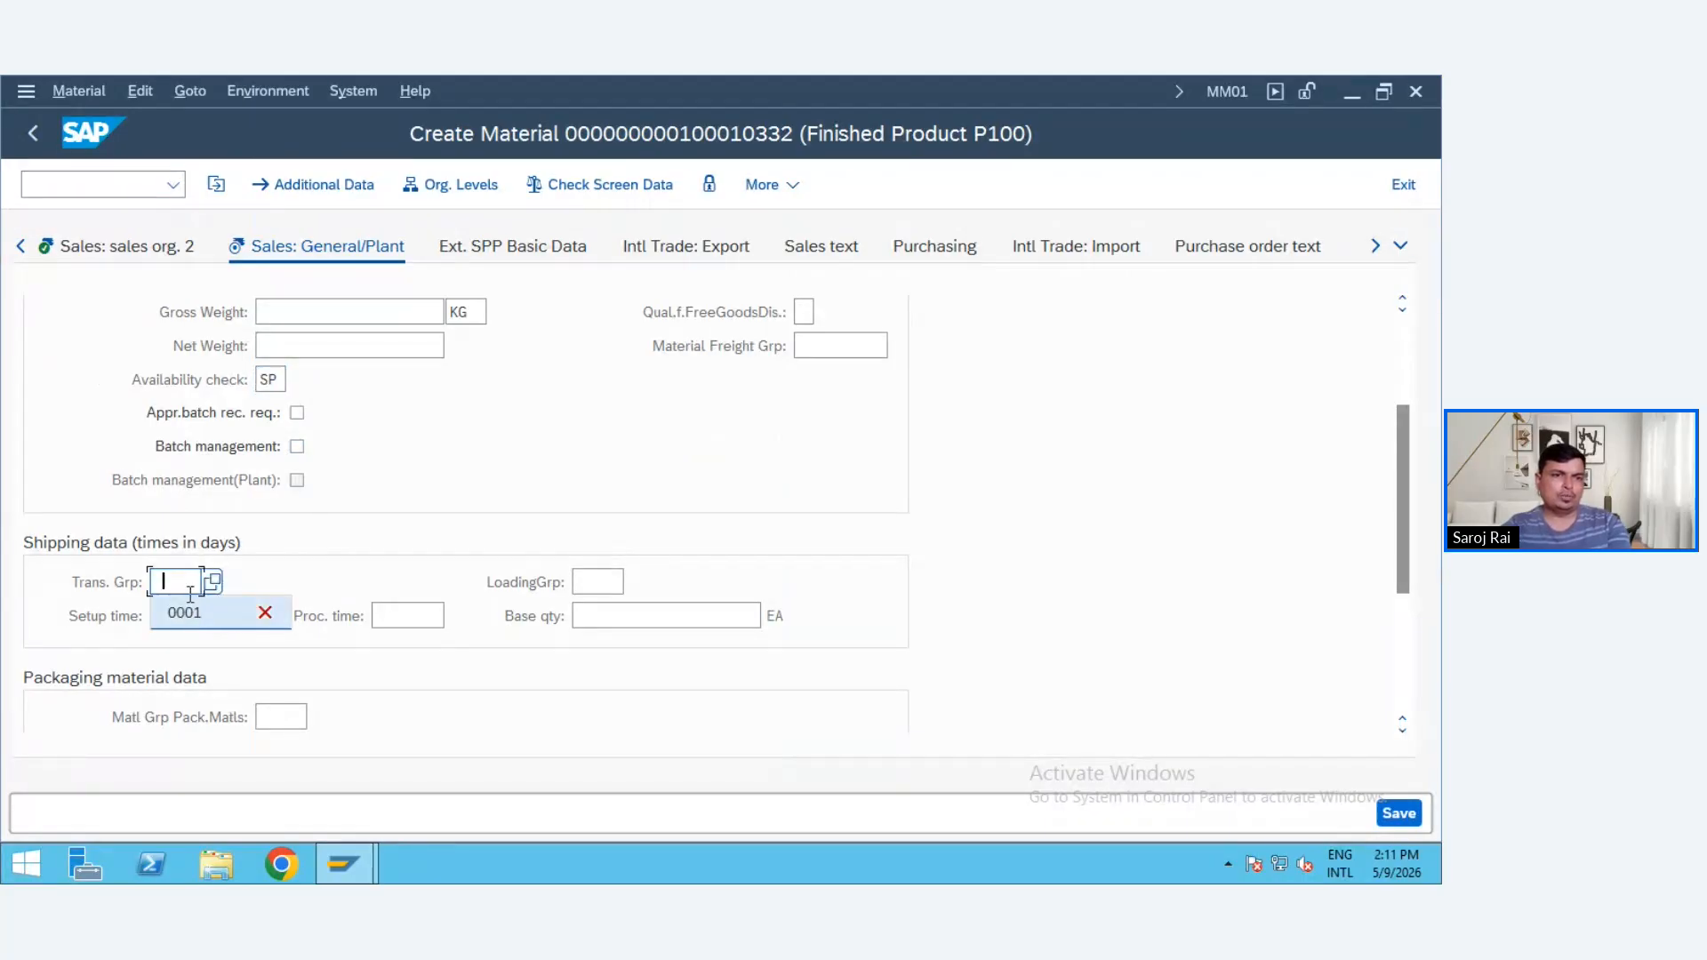
click(187, 610)
click(592, 587)
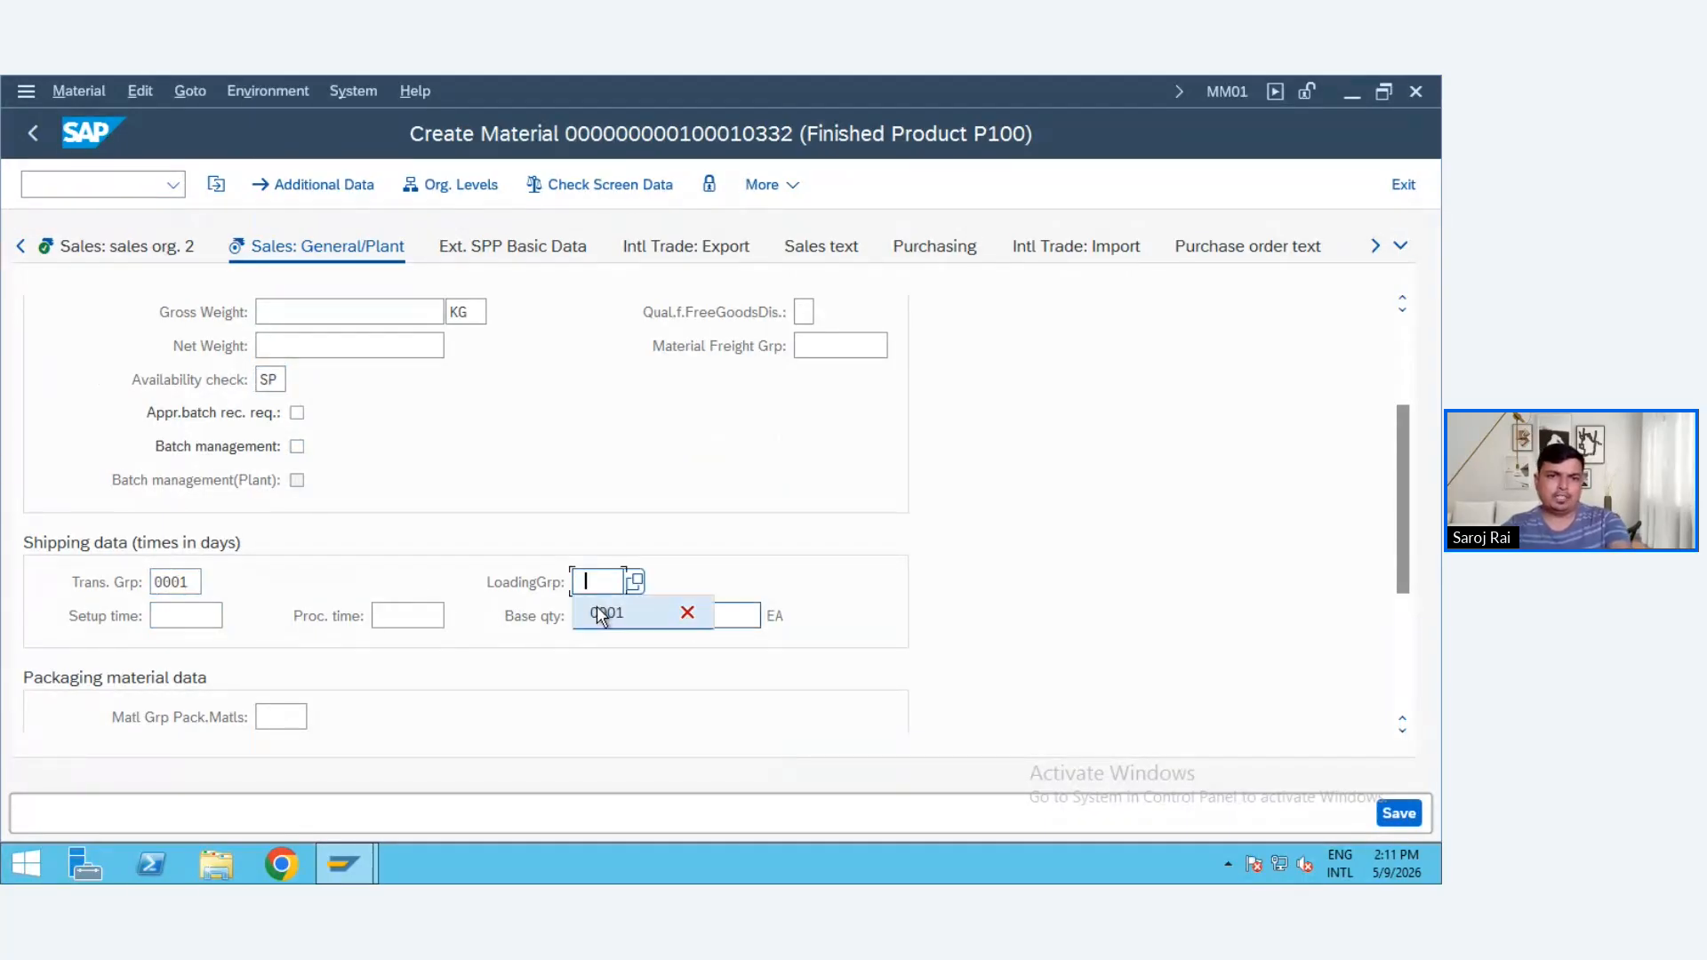
click(598, 614)
scroll(368, 529, down, 1)
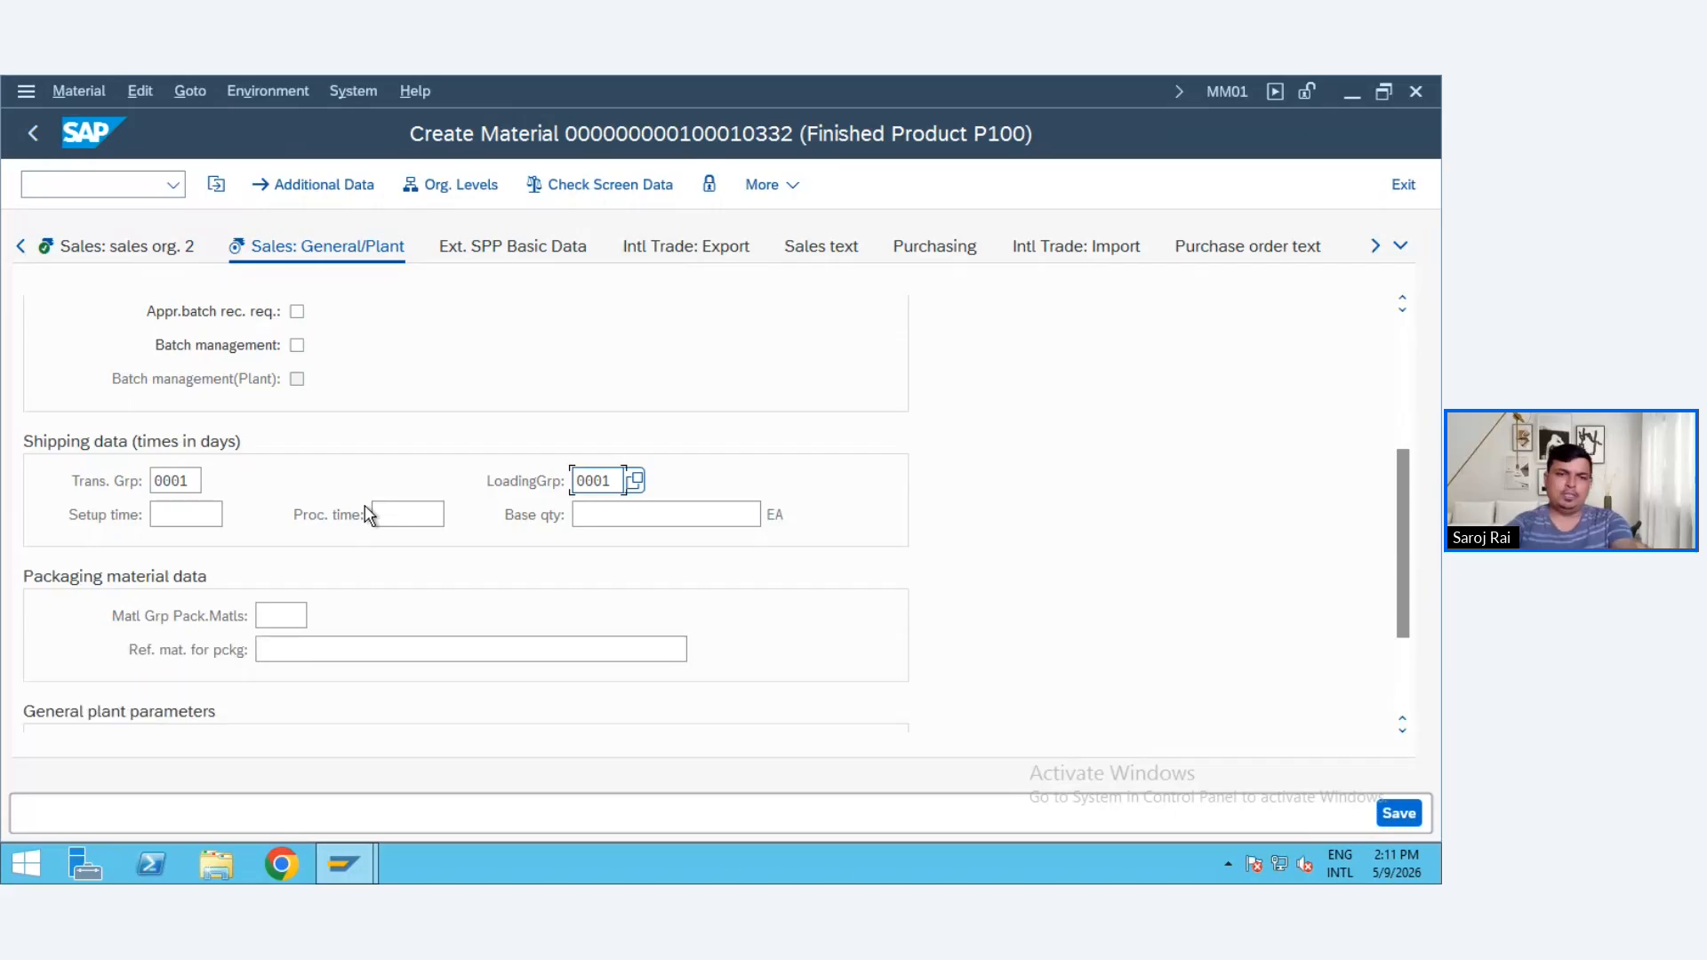
key(Return)
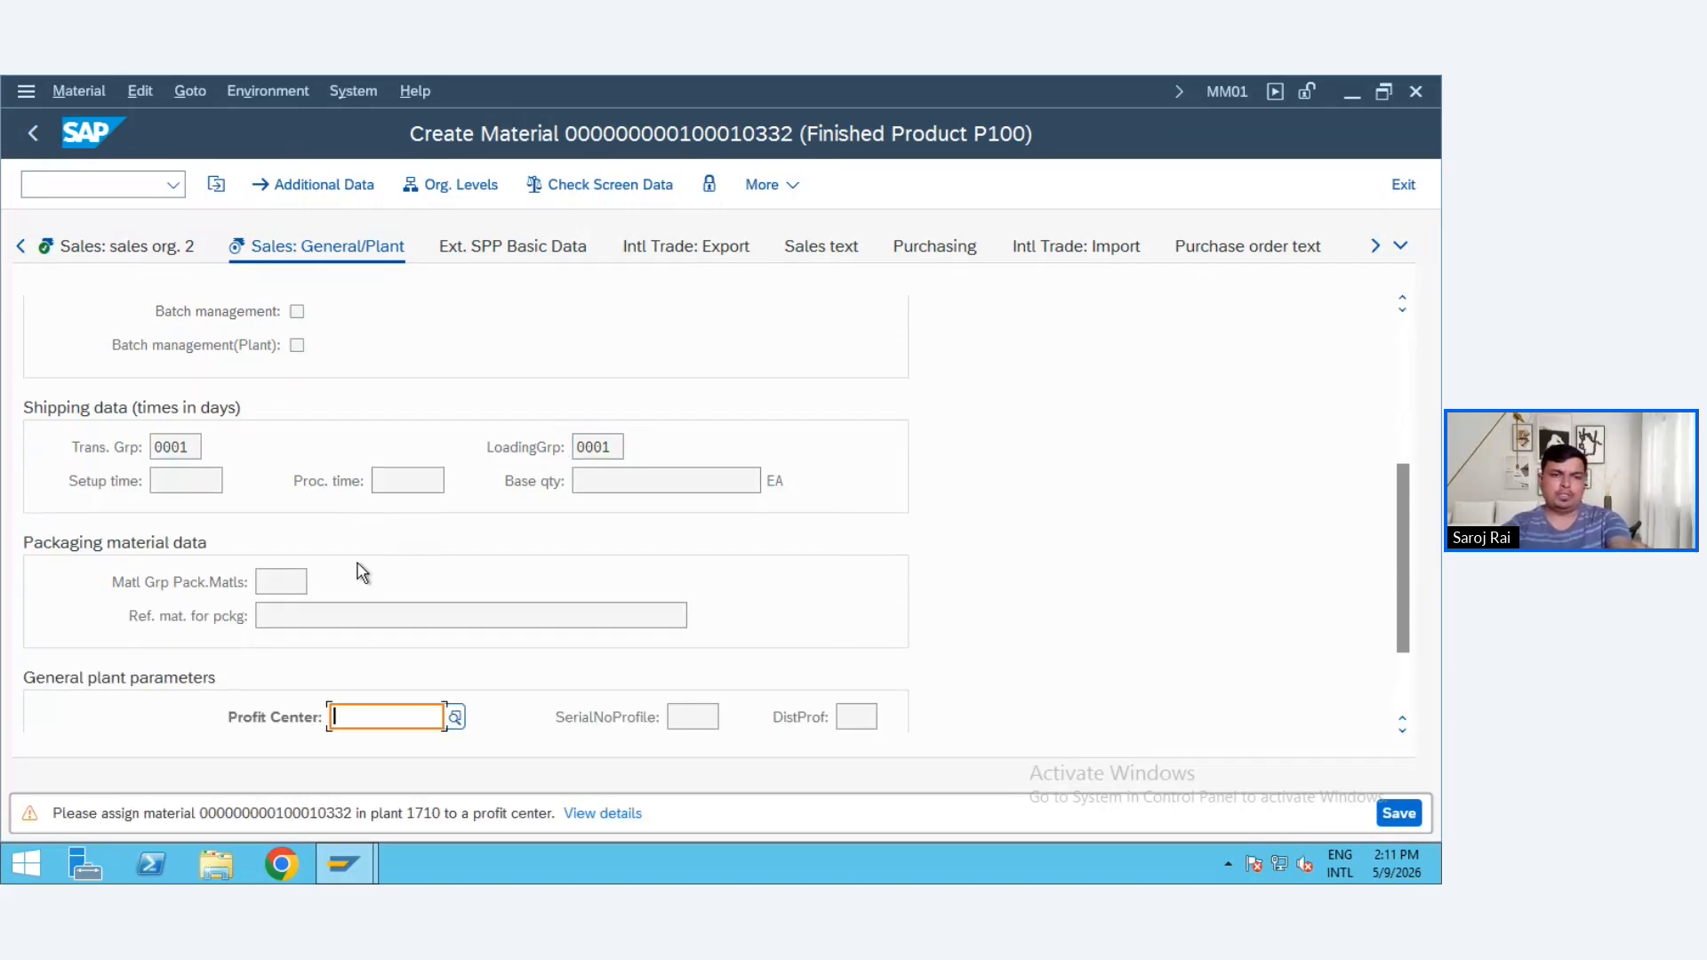
- Assign profit center YB900 to the material and continue to the MRP 1 view
click(373, 717)
click(371, 748)
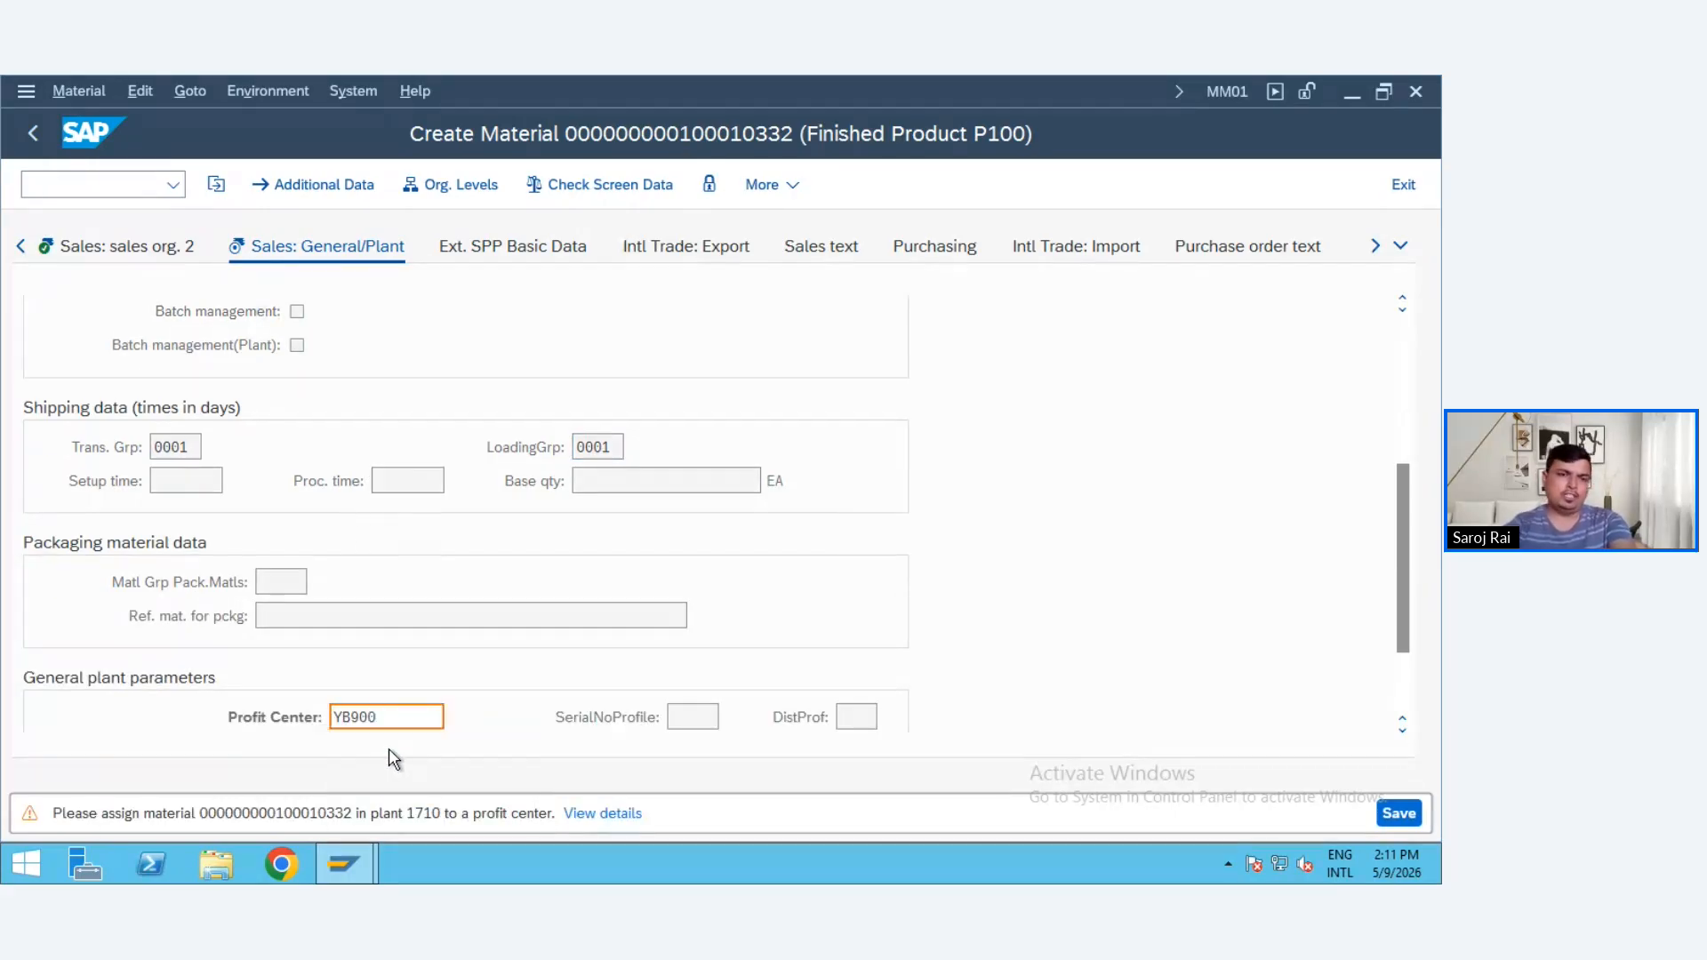
key(Return)
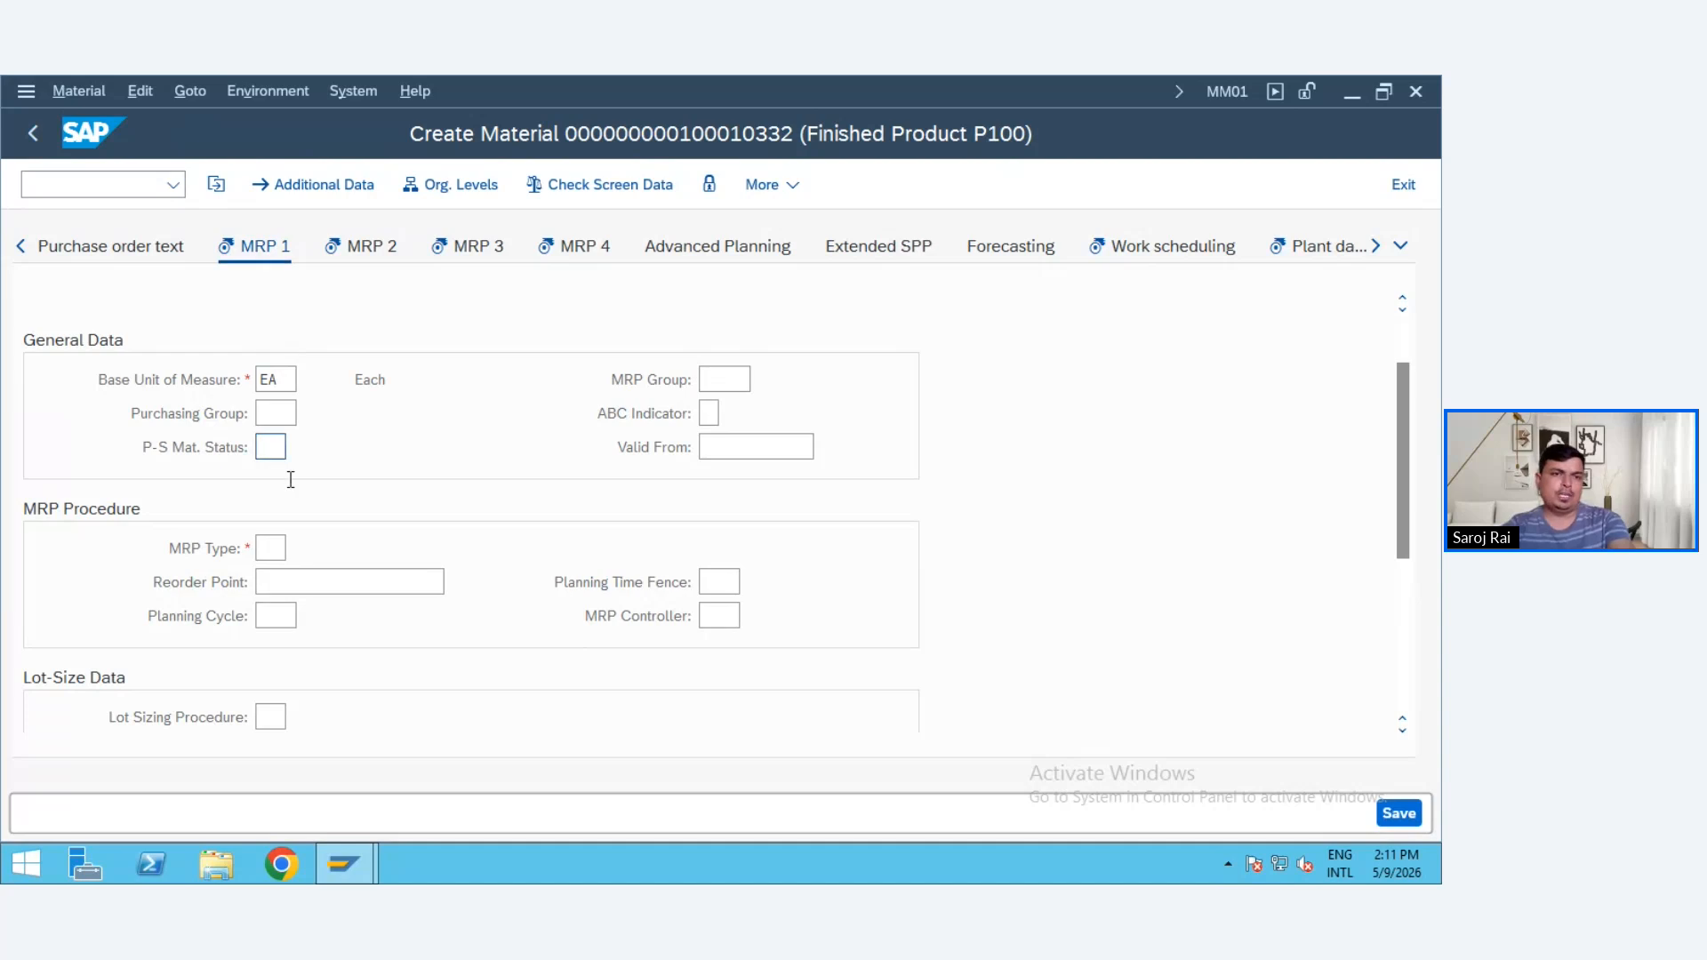
- Set the MRP type to PD (Forecast Consumption, No Planning Time Fence) in the MRP procedure and confirm
click(283, 548)
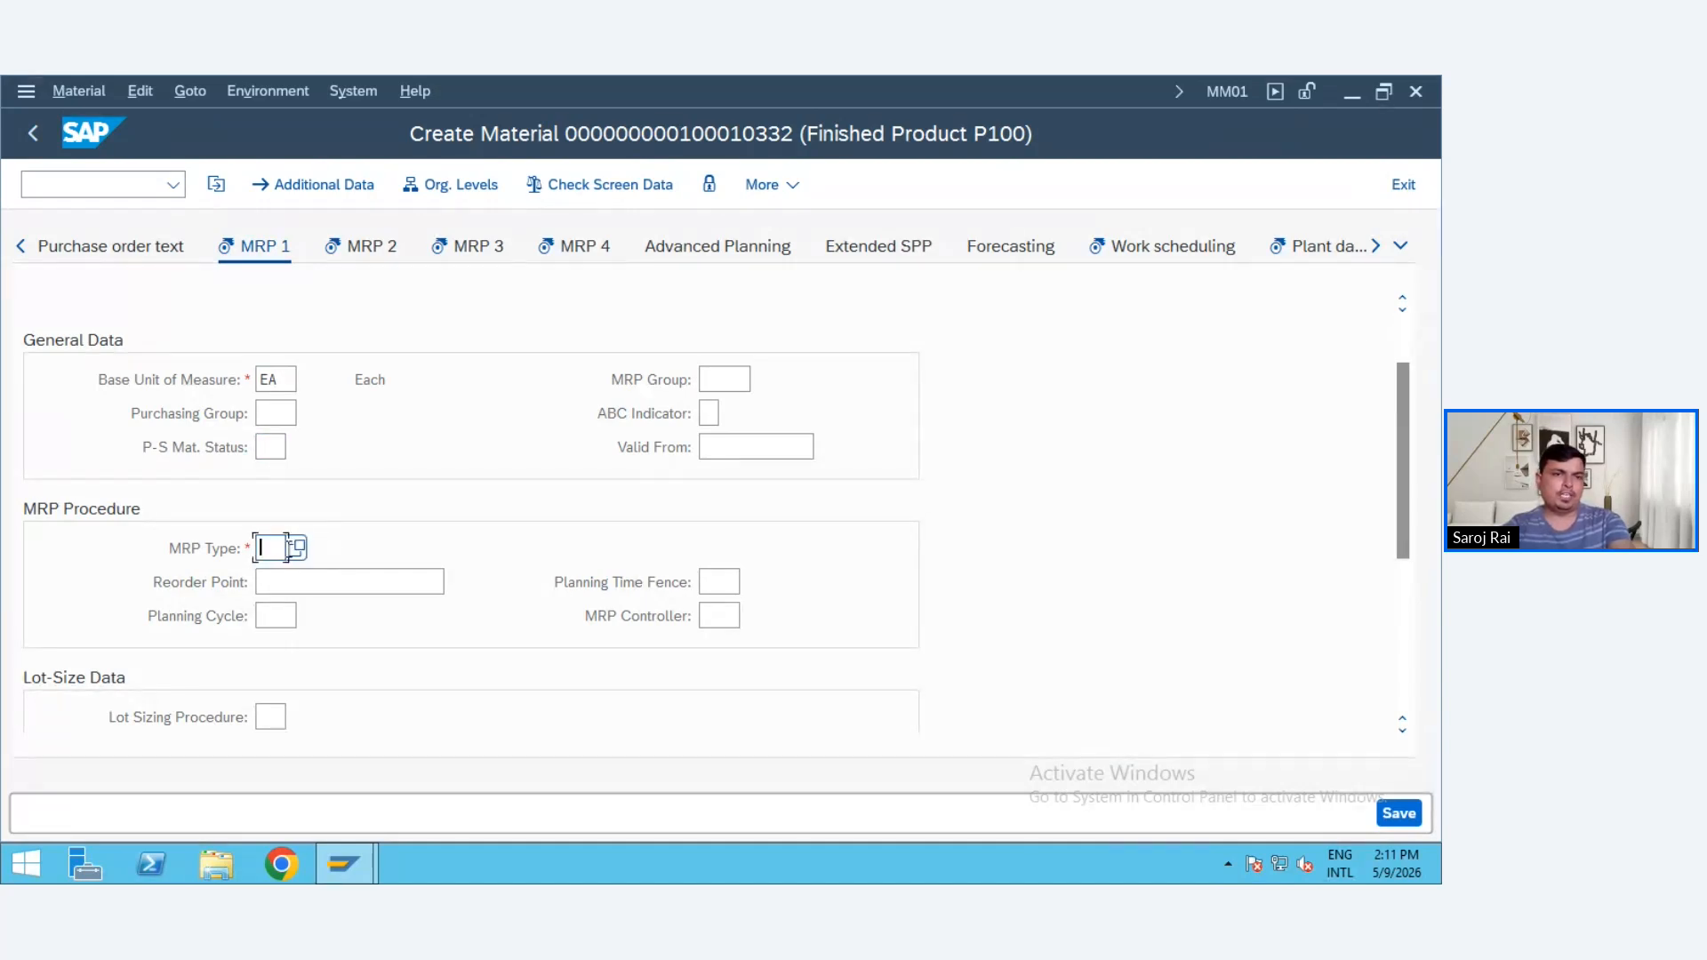
text(Pd)
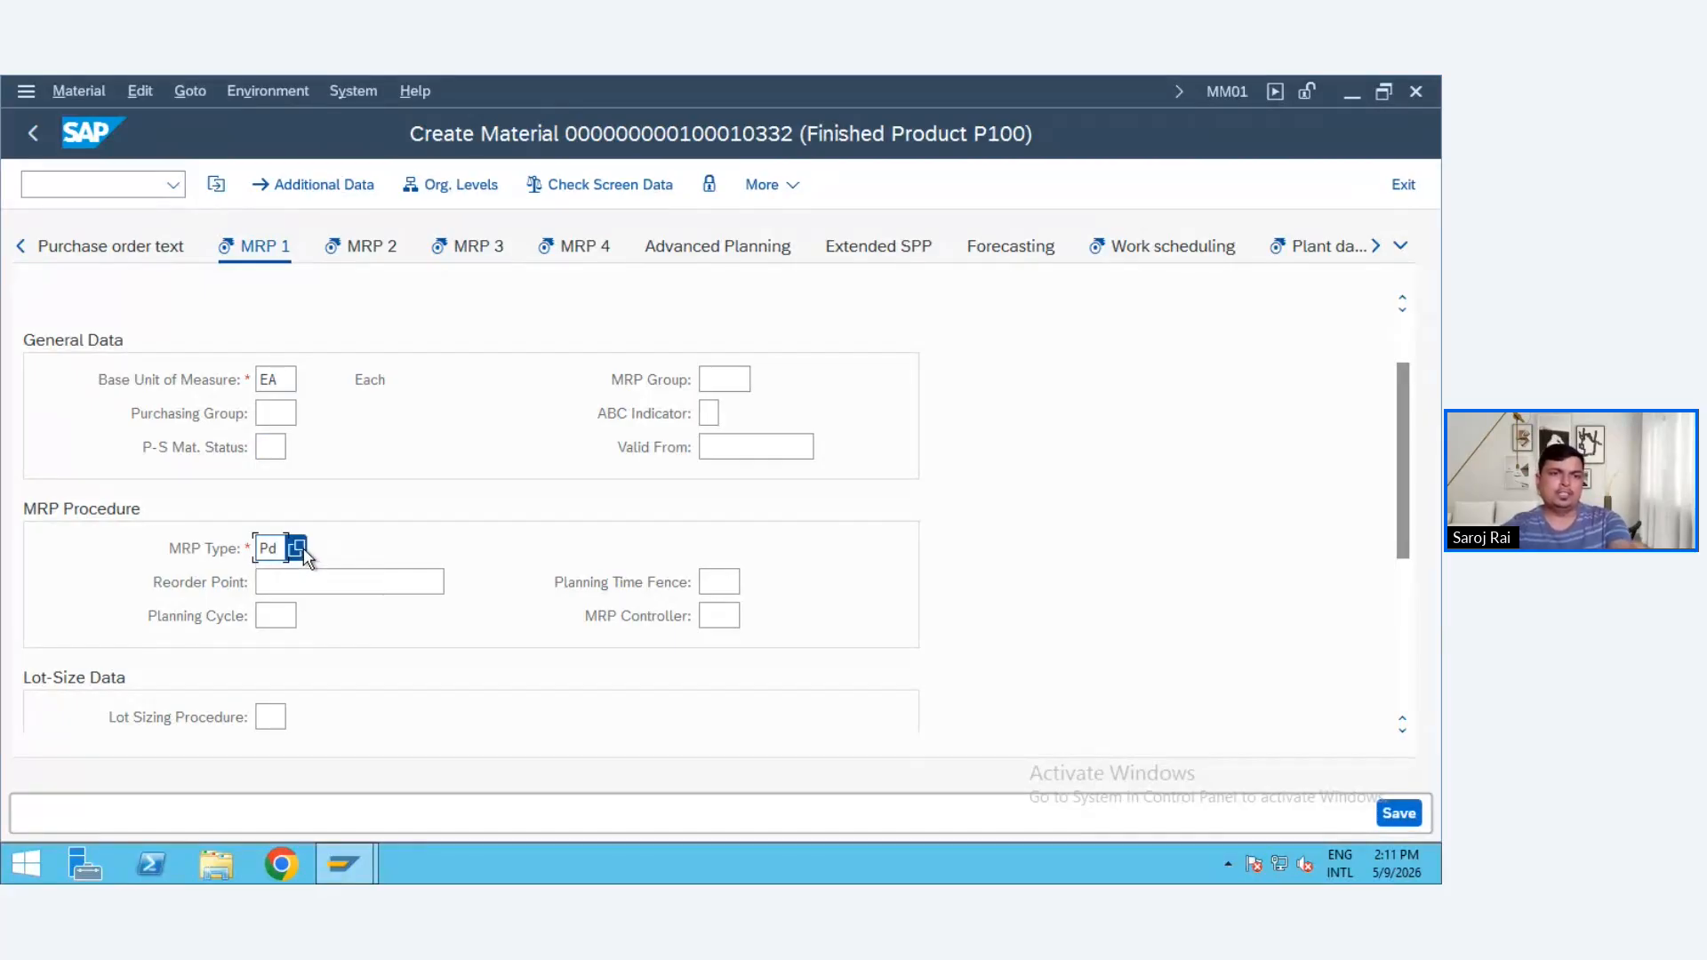
click(300, 548)
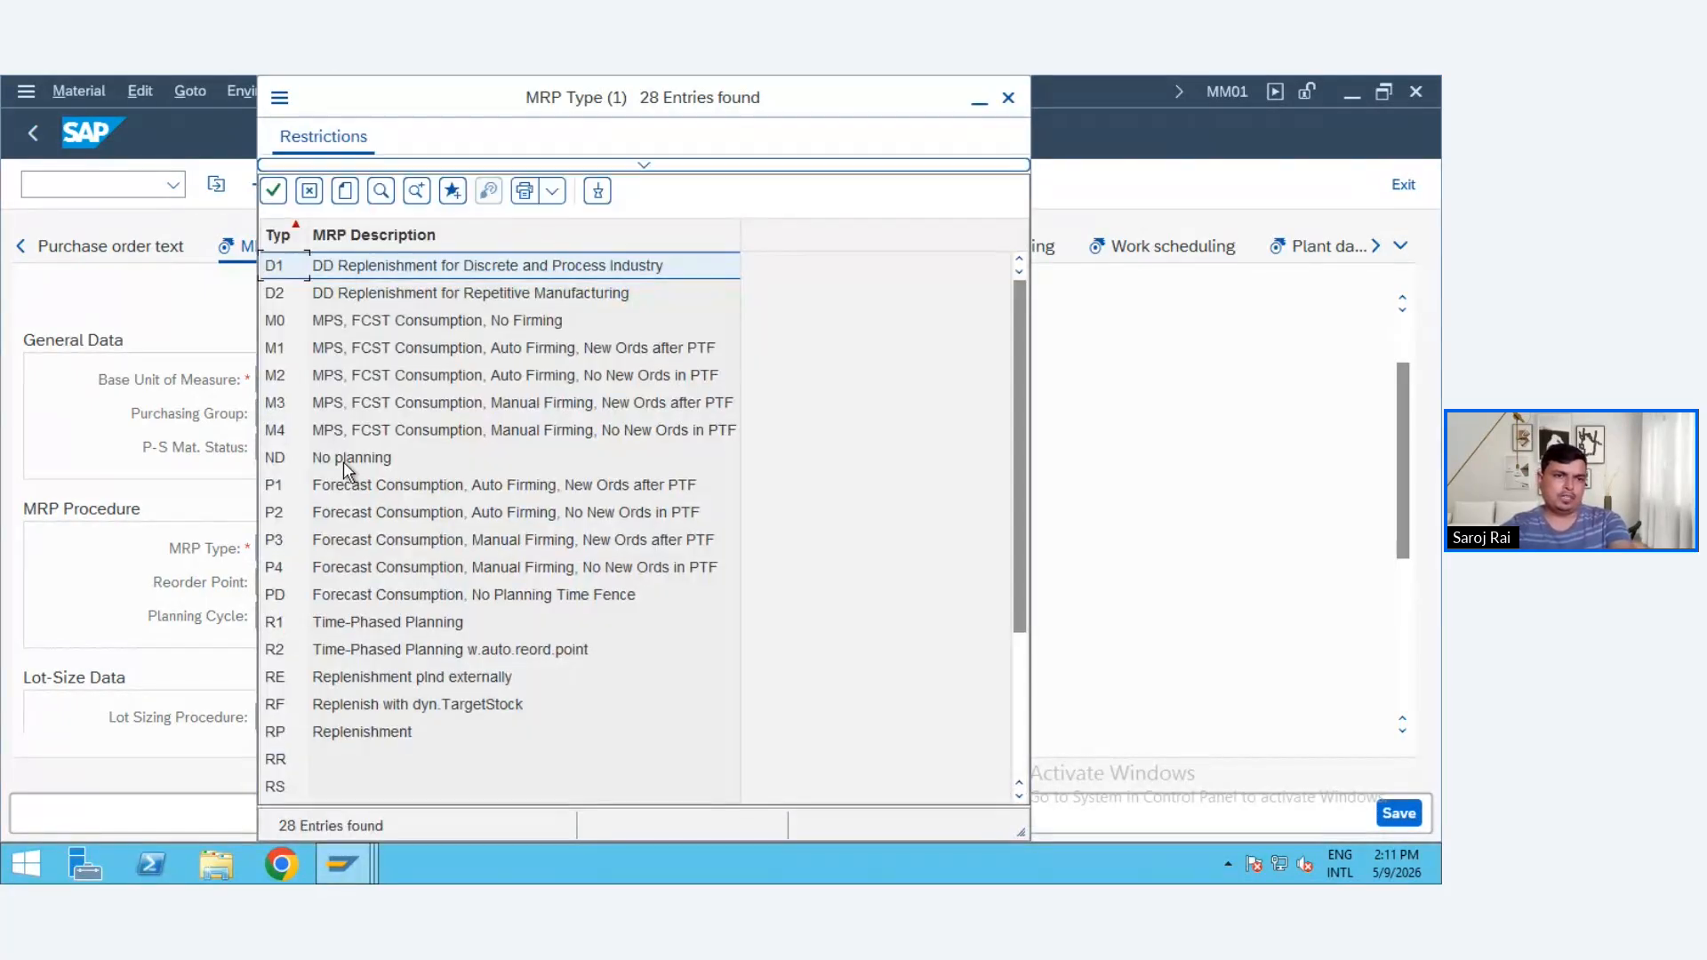
click(327, 600)
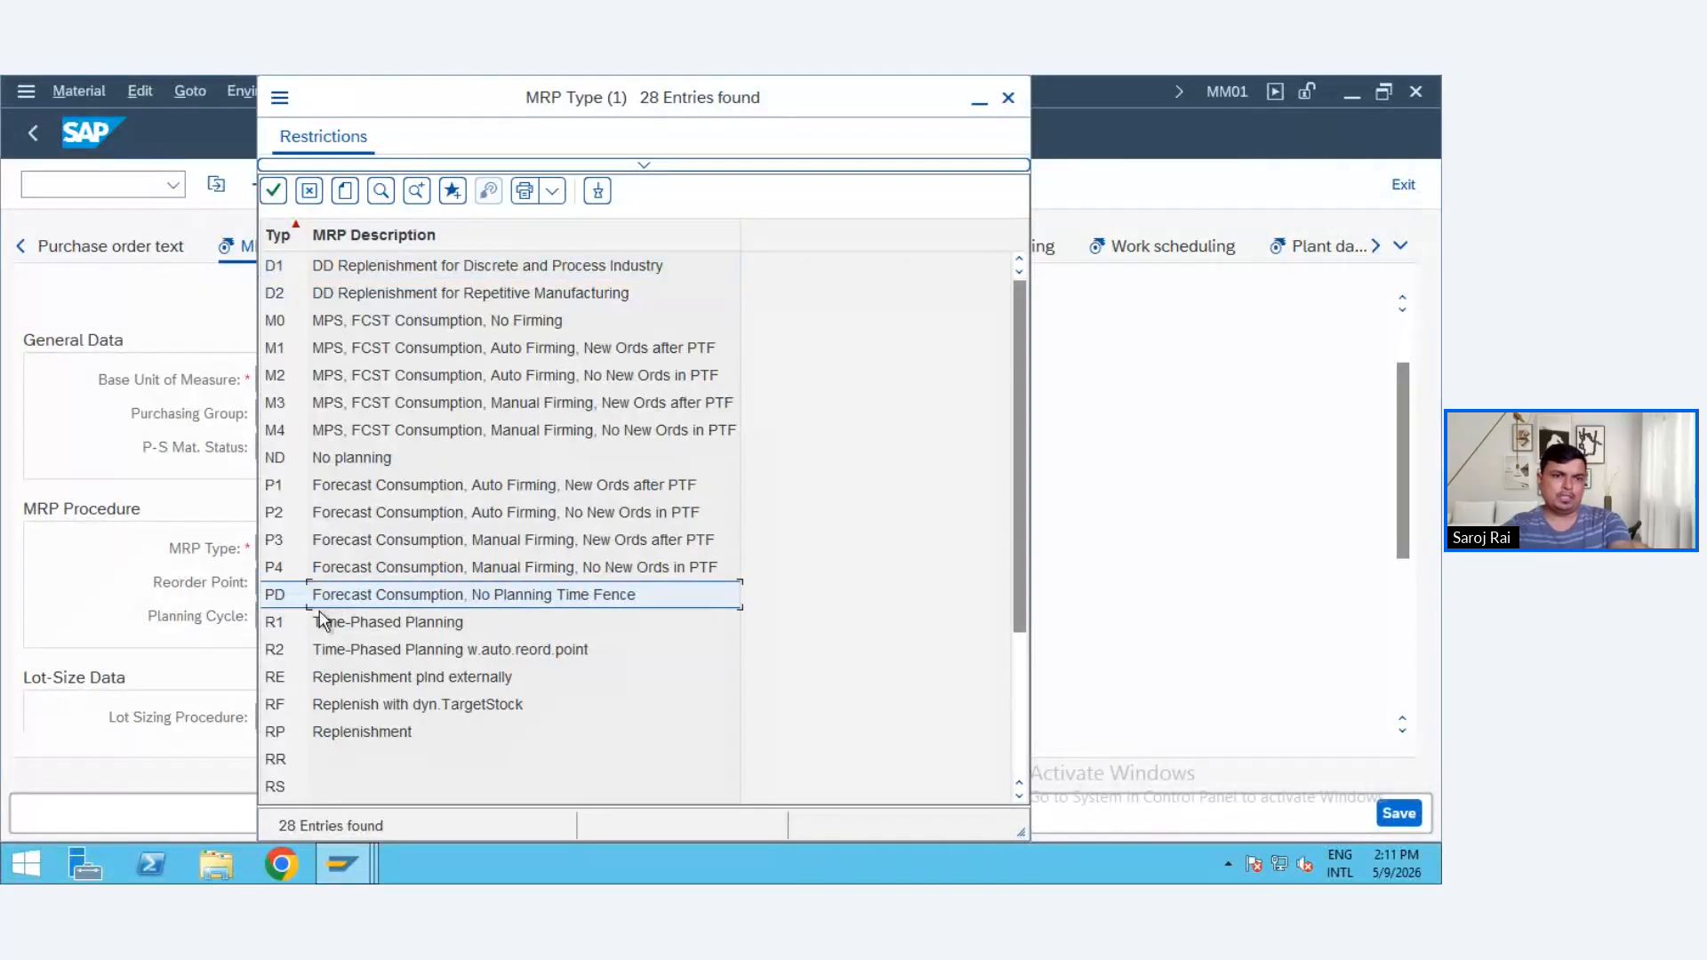
double_click(276, 601)
key(Return)
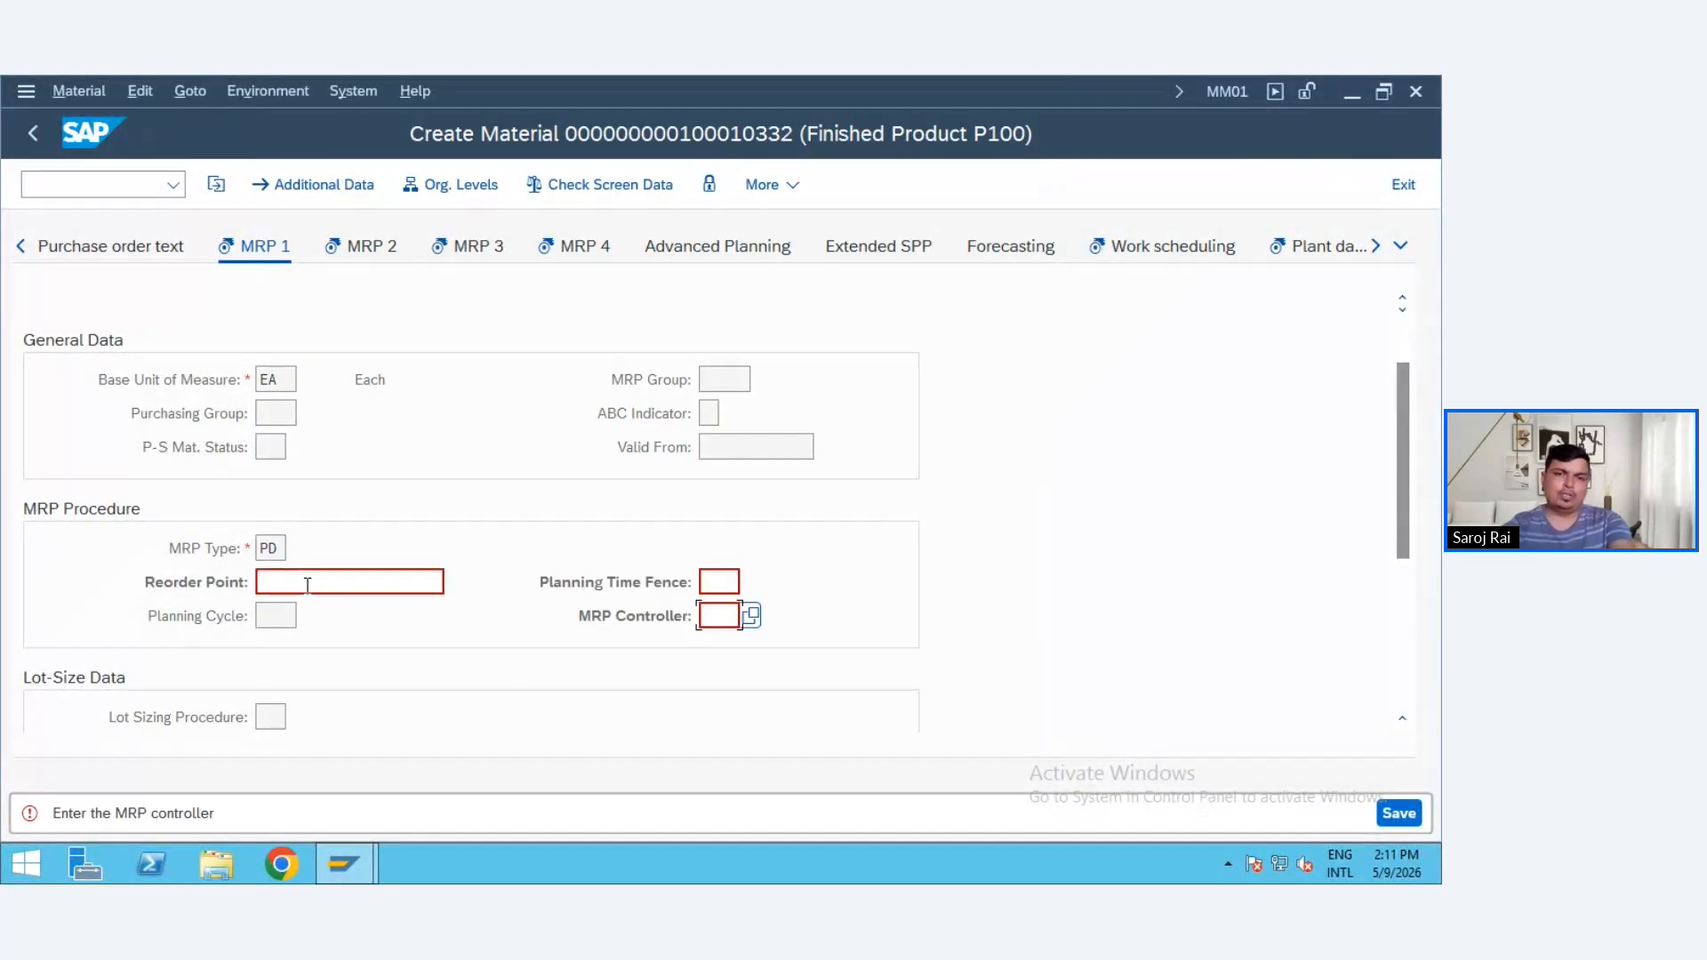
- Assign MRP controller Z01 (MRP Controller PP) and confirm
click(751, 615)
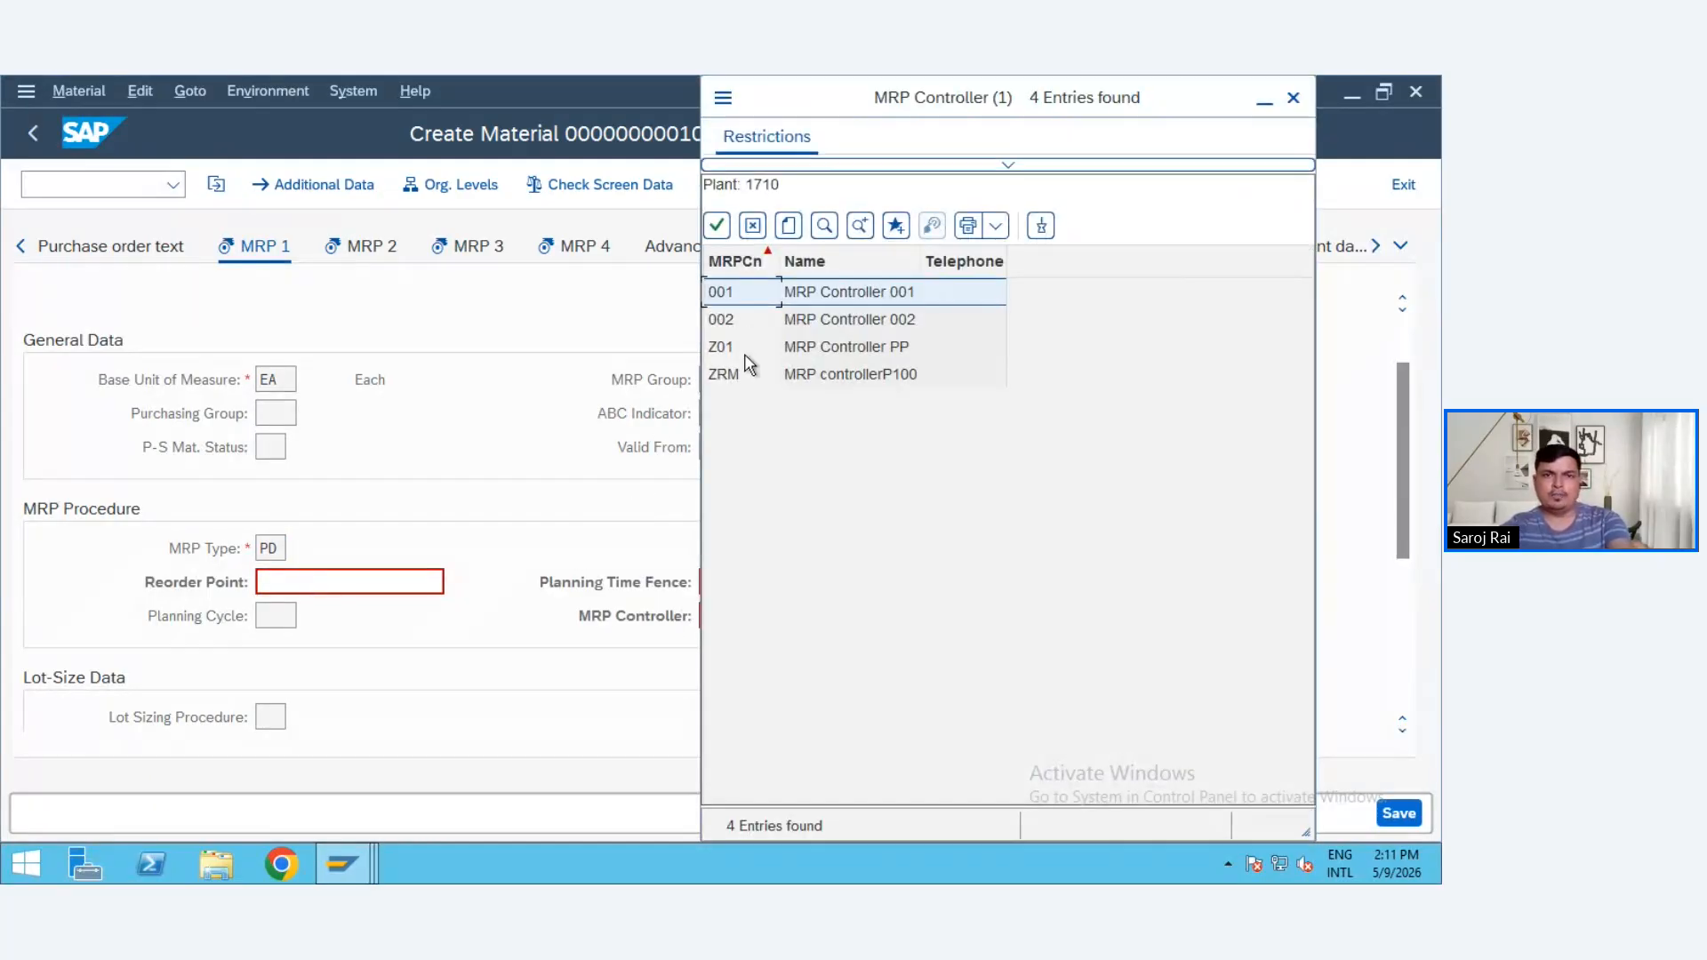
double_click(743, 348)
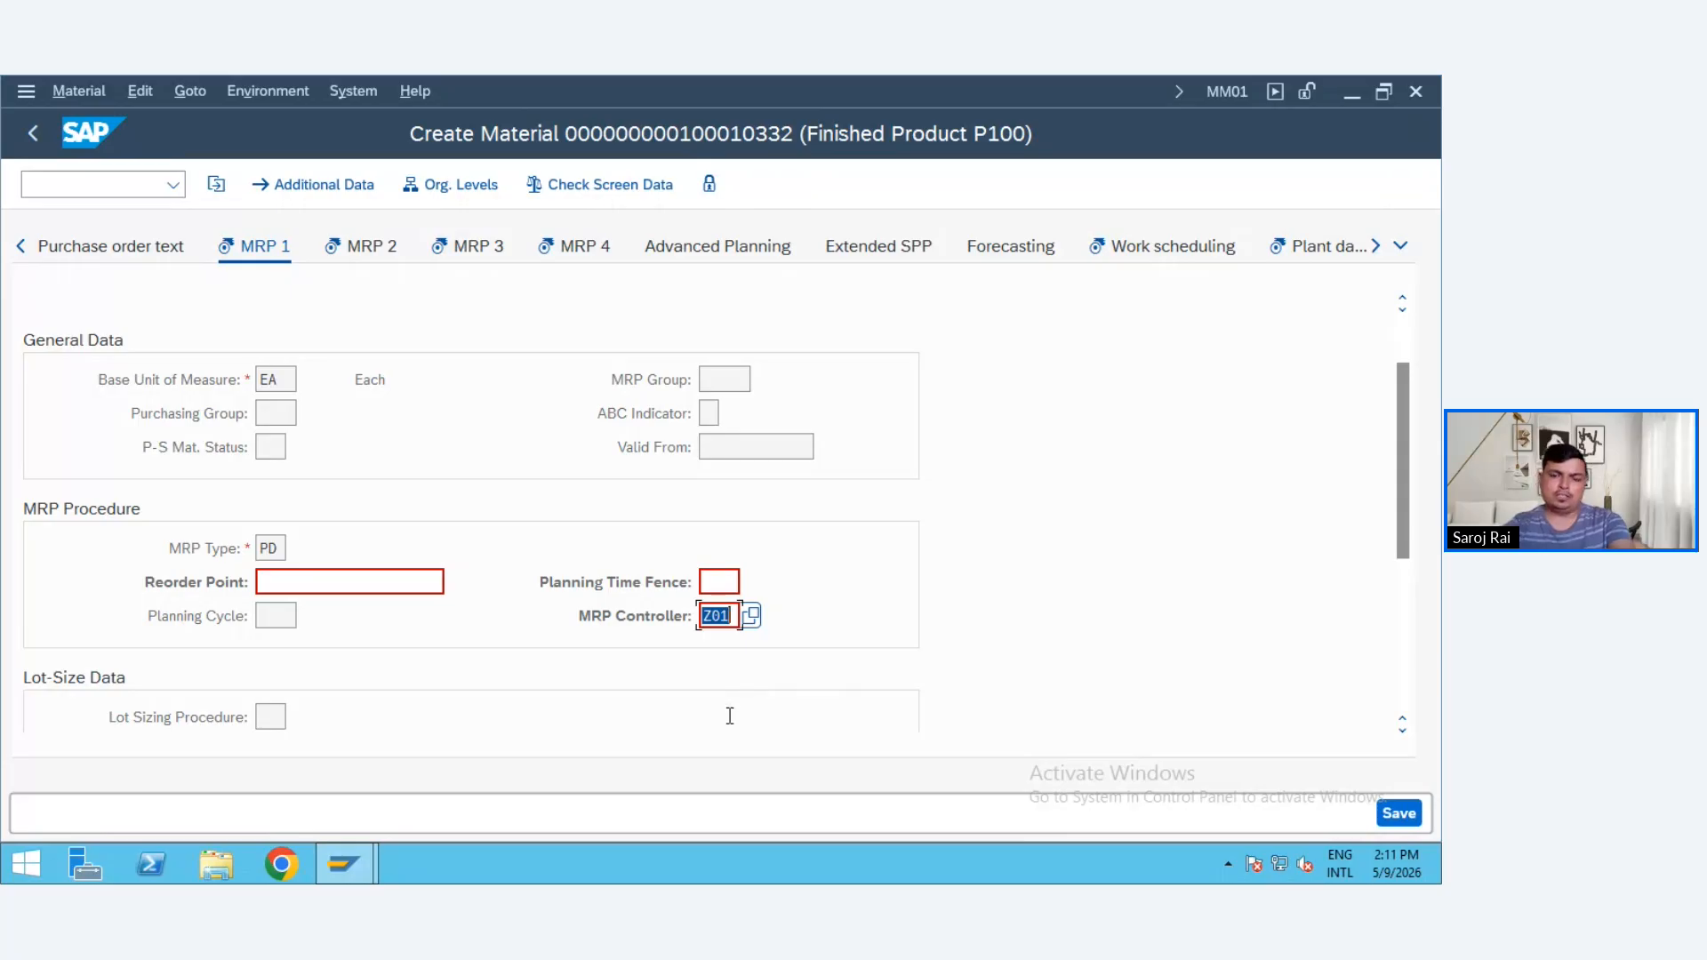
key(Return)
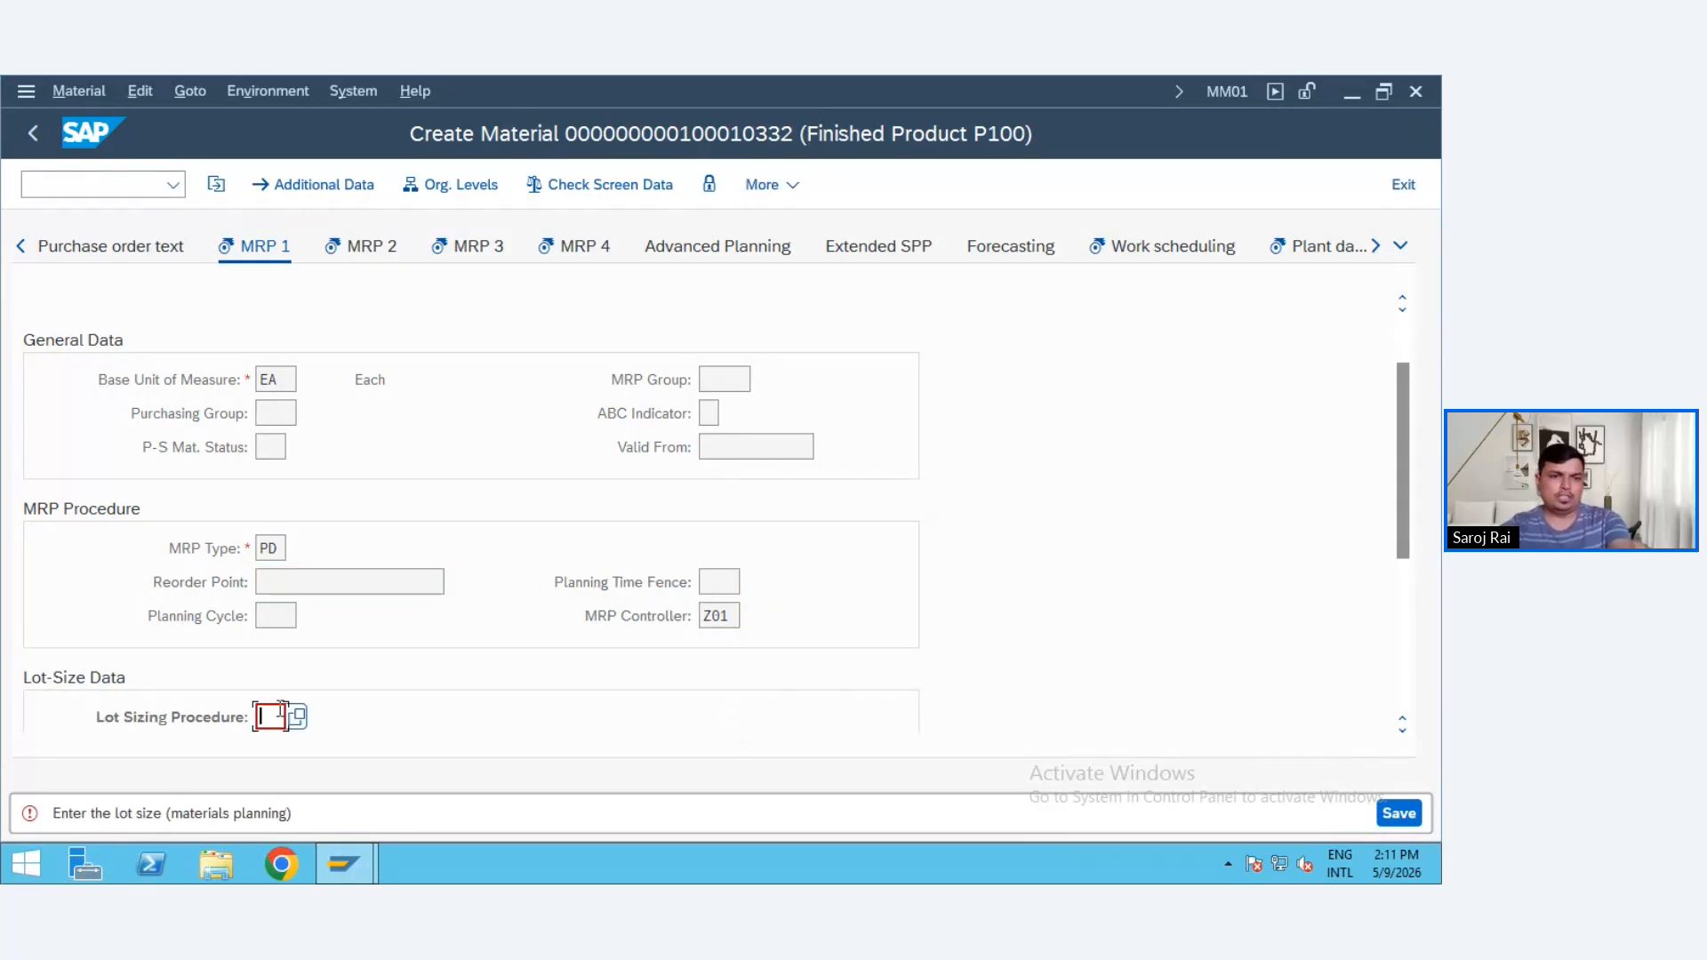
- Set the lot sizing procedure to EX (Lot-for-lot order quantity) and continue to the MRP 2 view
click(296, 717)
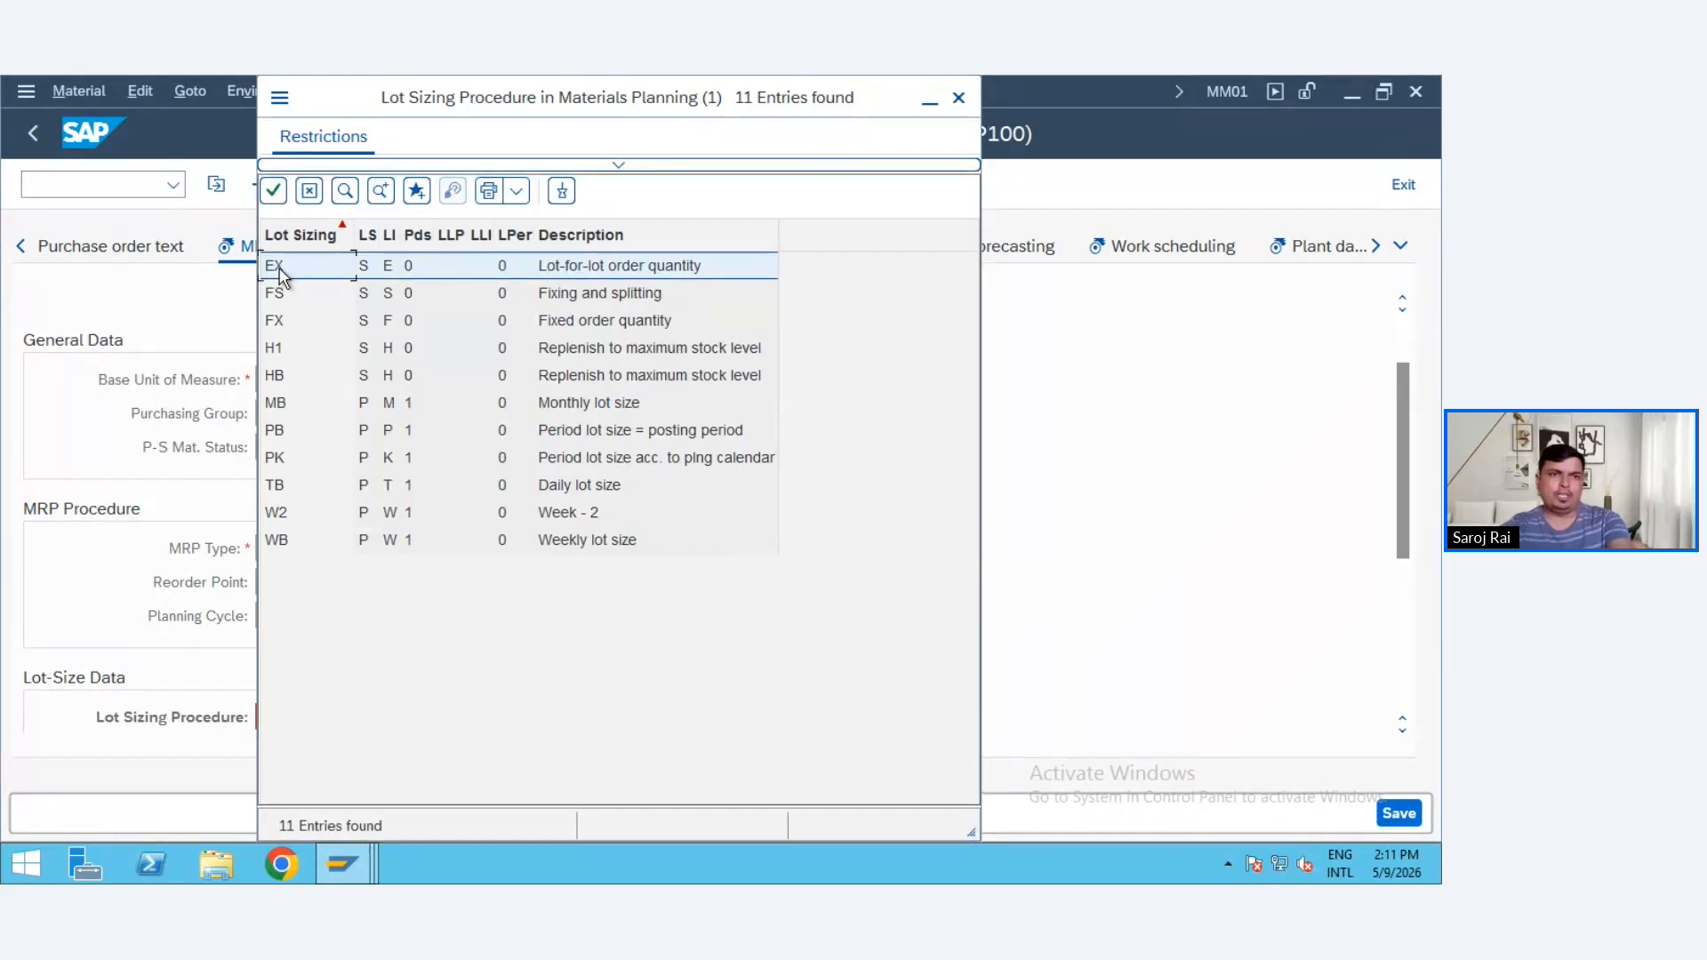
double_click(279, 268)
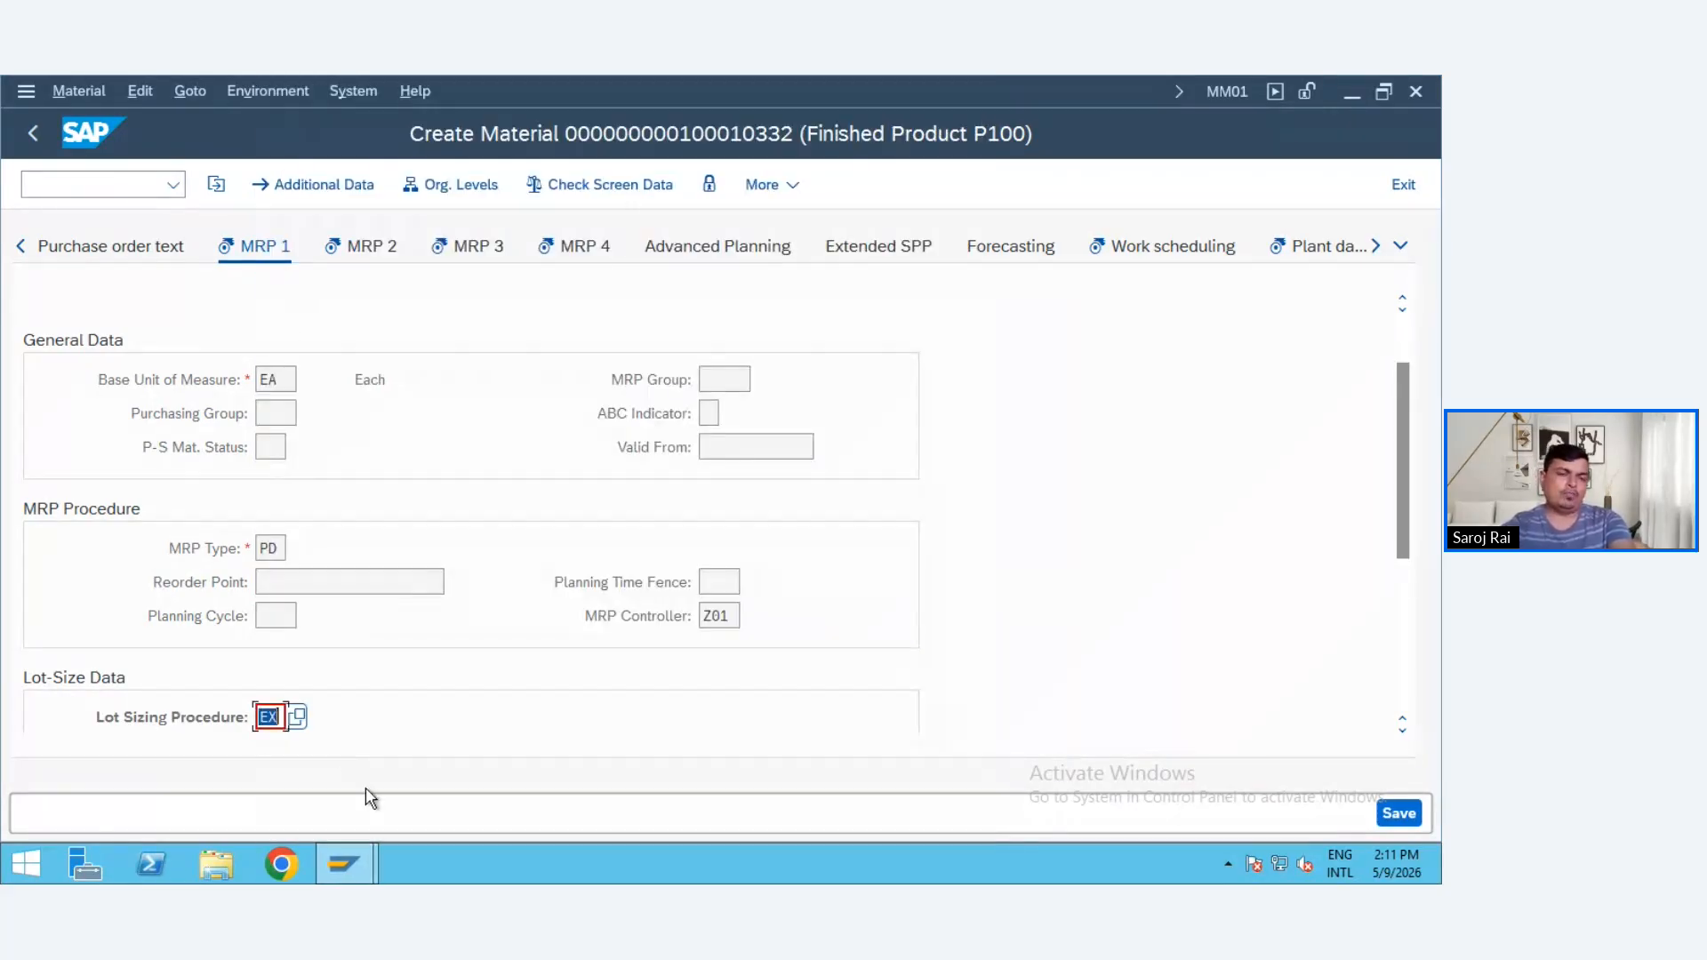
key(Return)
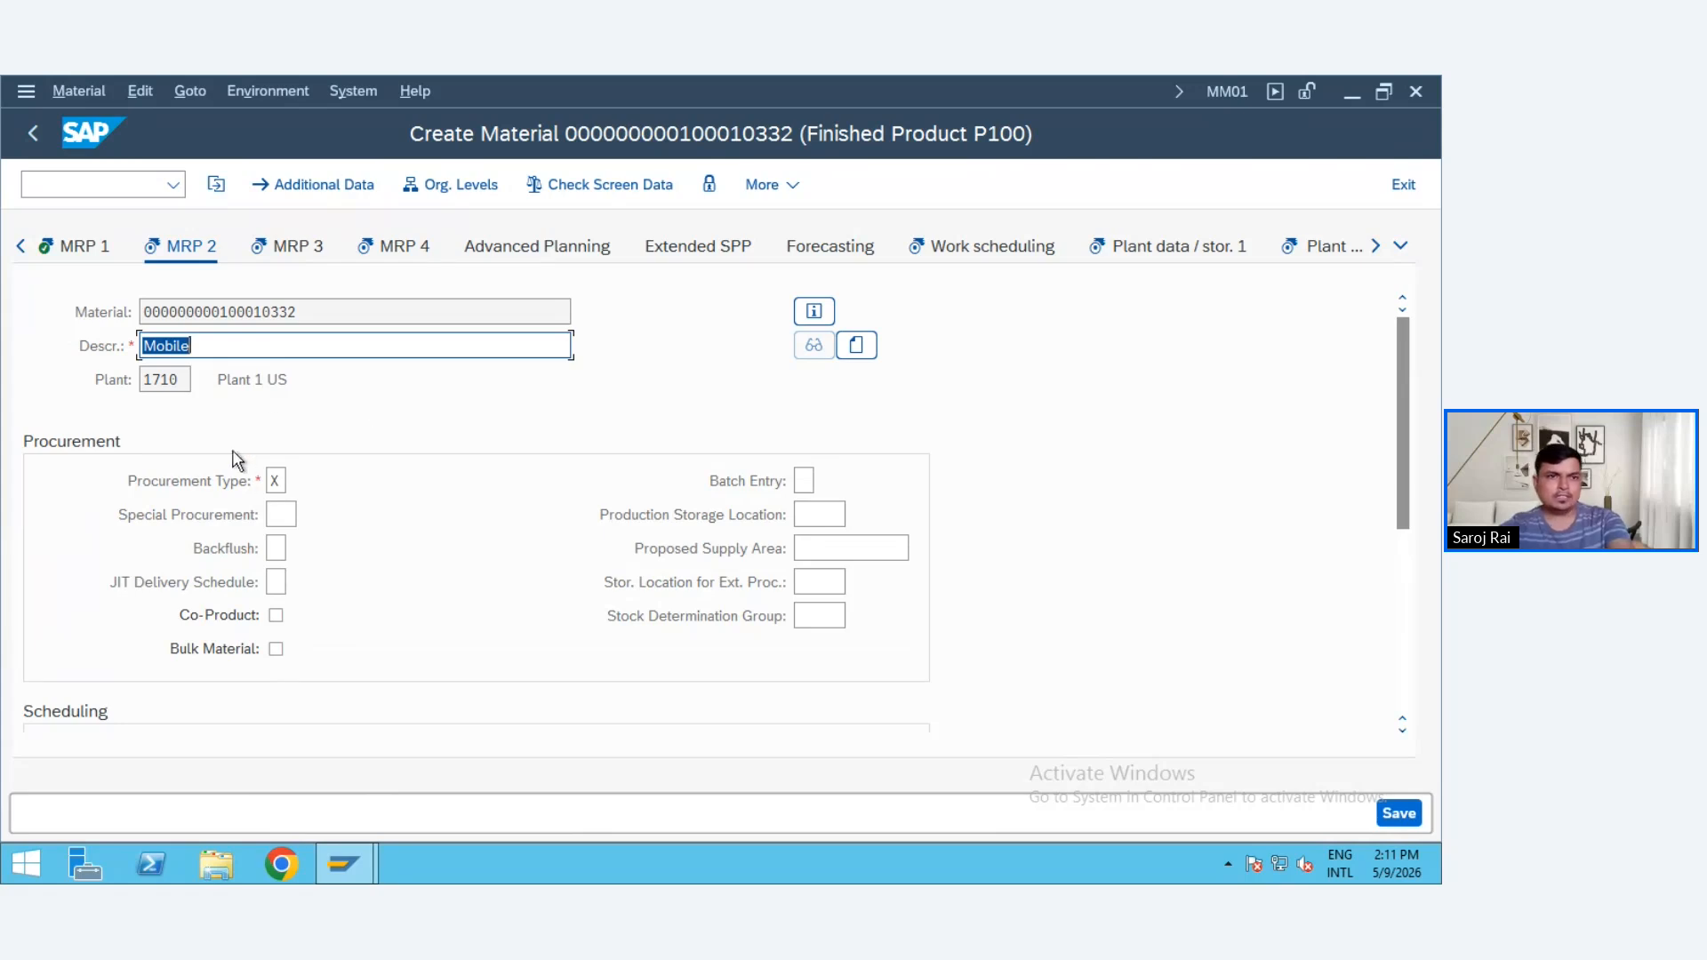
- Set the procurement type to E (In-House Production) and confirm
click(275, 480)
click(292, 483)
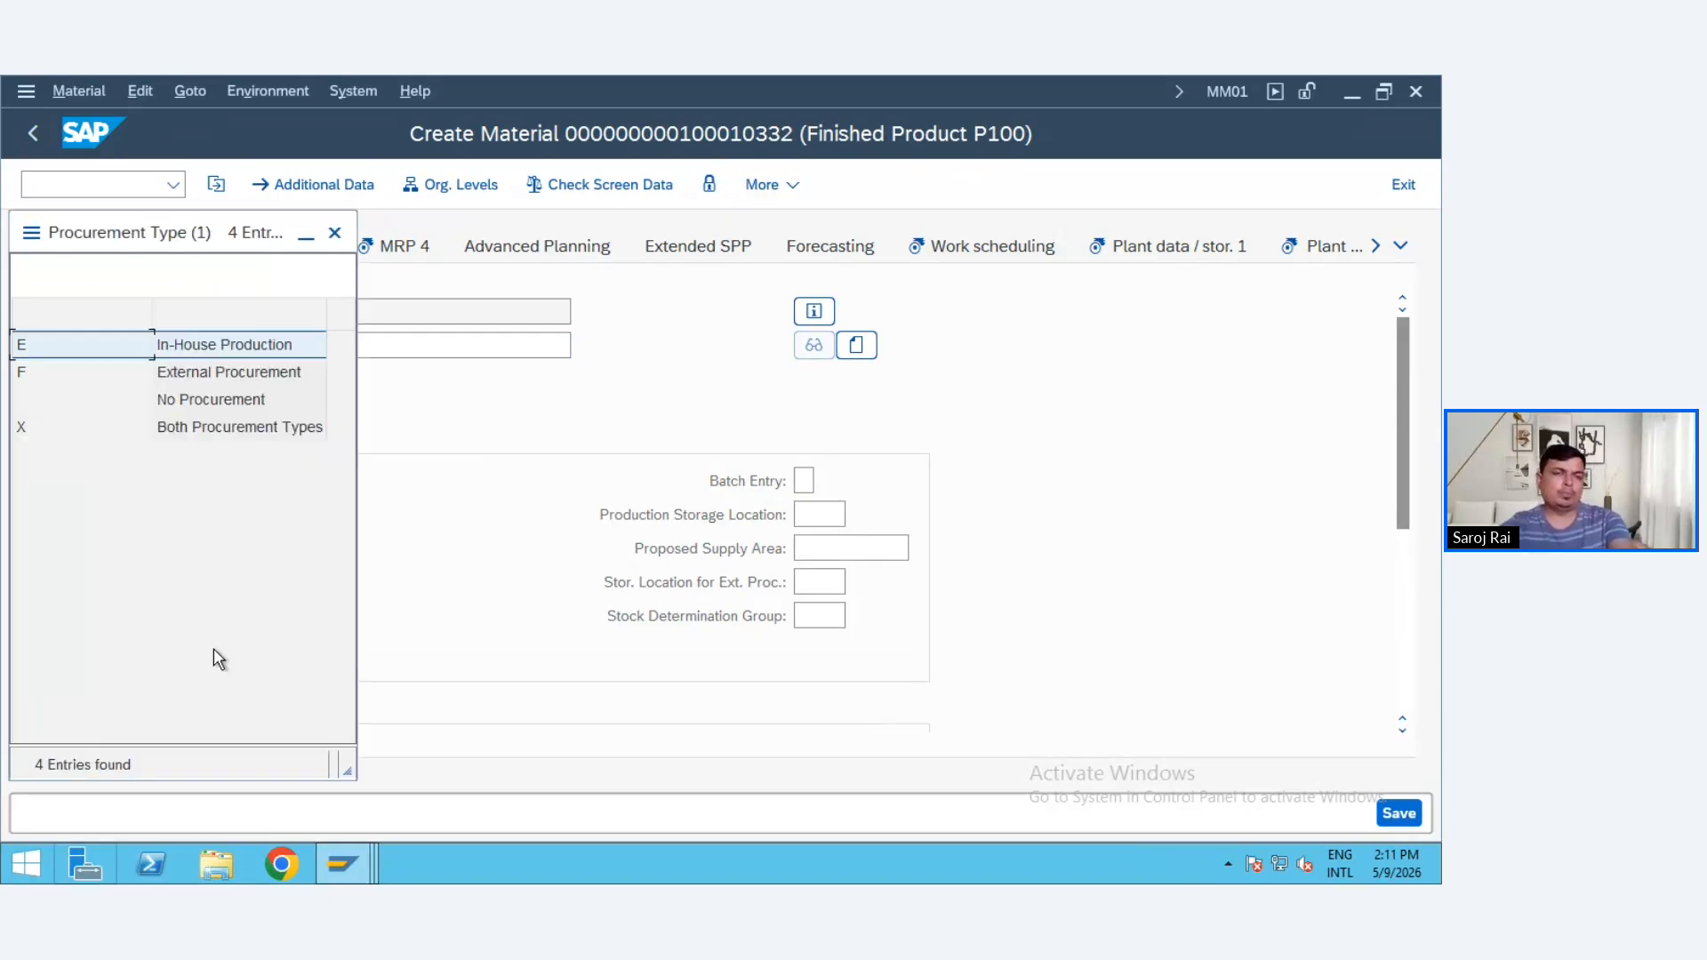
double_click(190, 345)
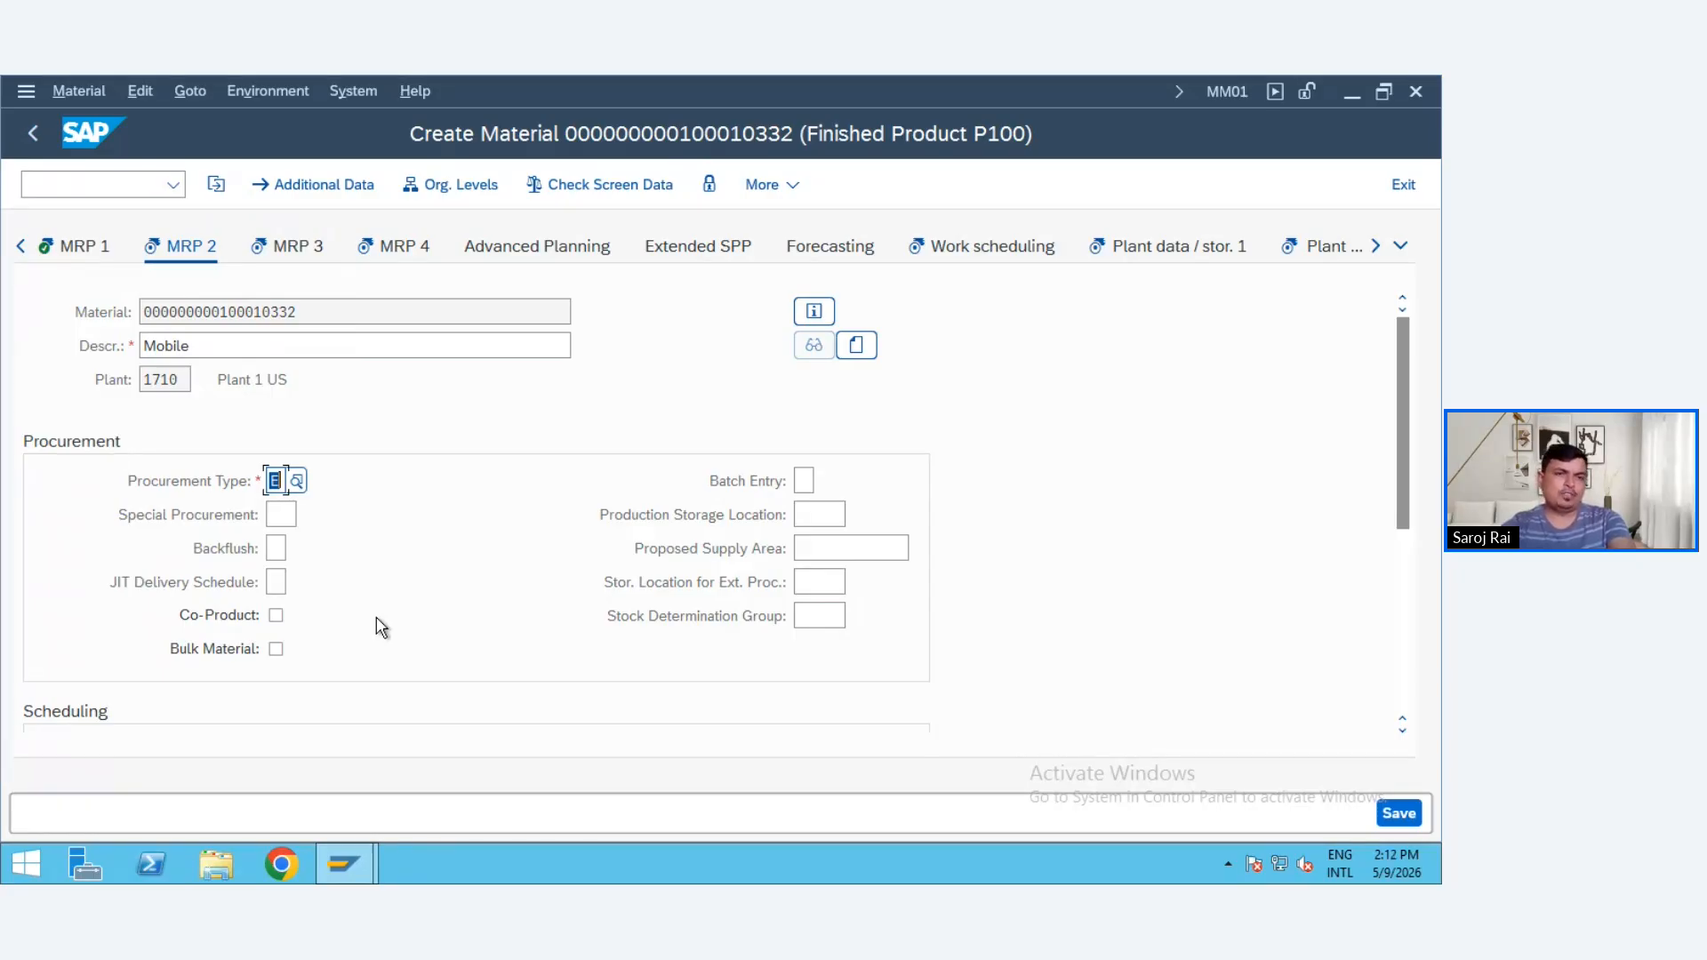
key(Return)
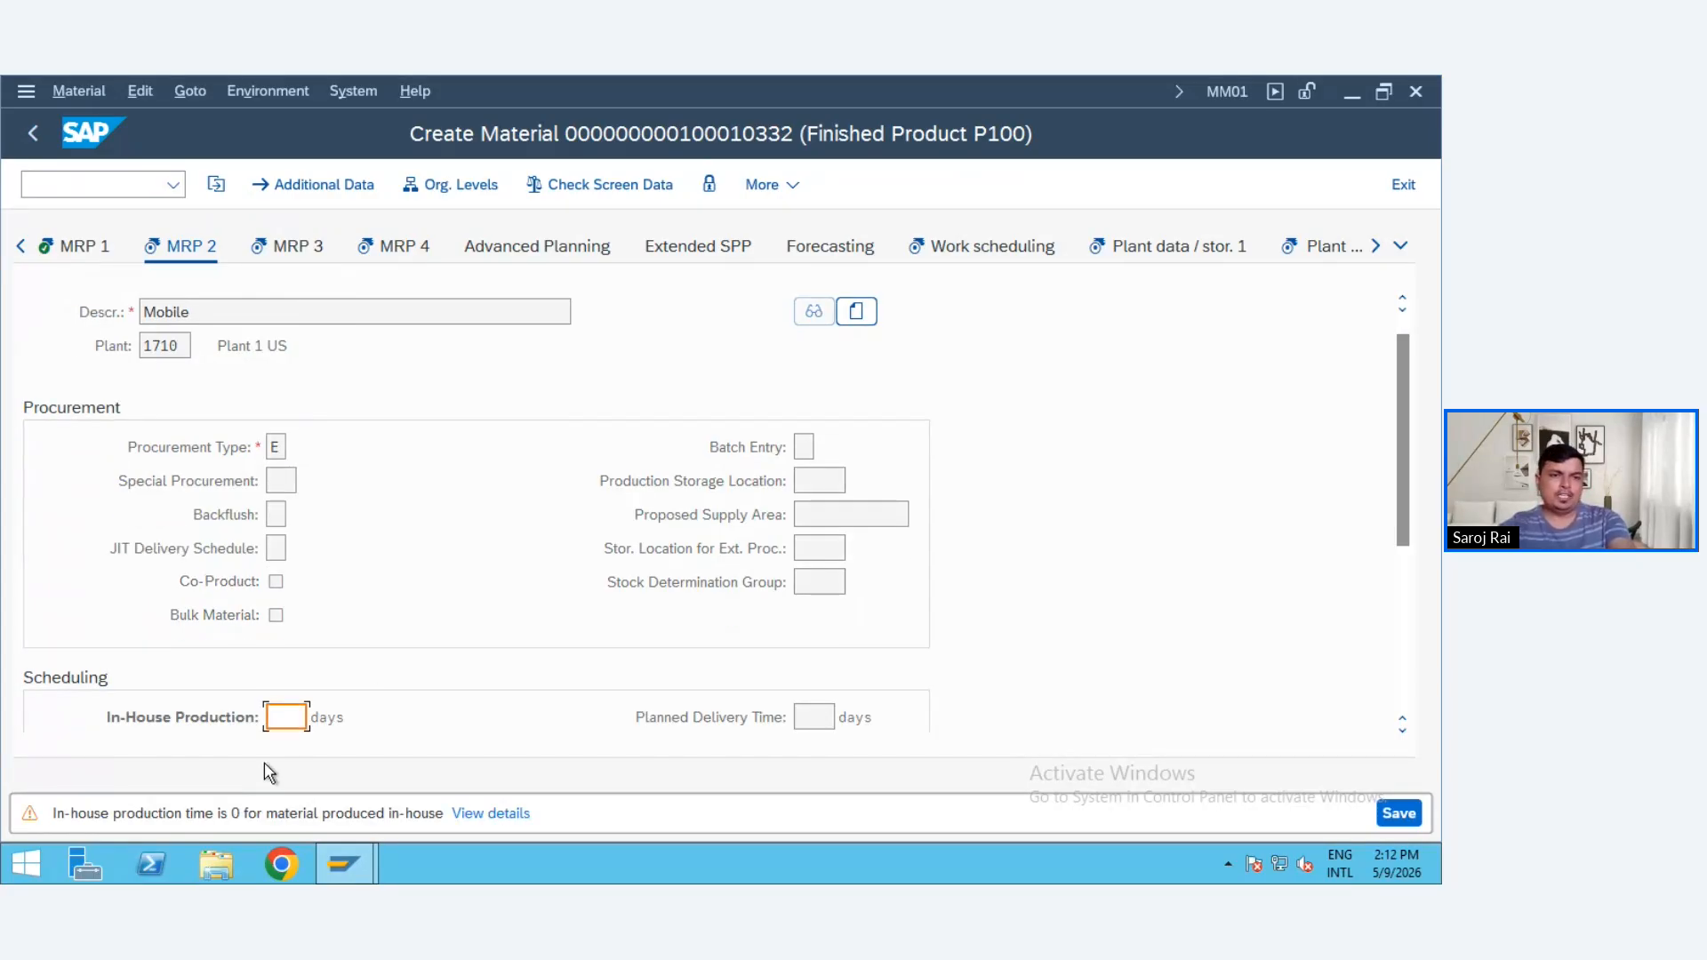
- Enter an in-house production time of 2 days in the scheduling data and continue to the MRP 3 view
scroll(790, 712, down, 1)
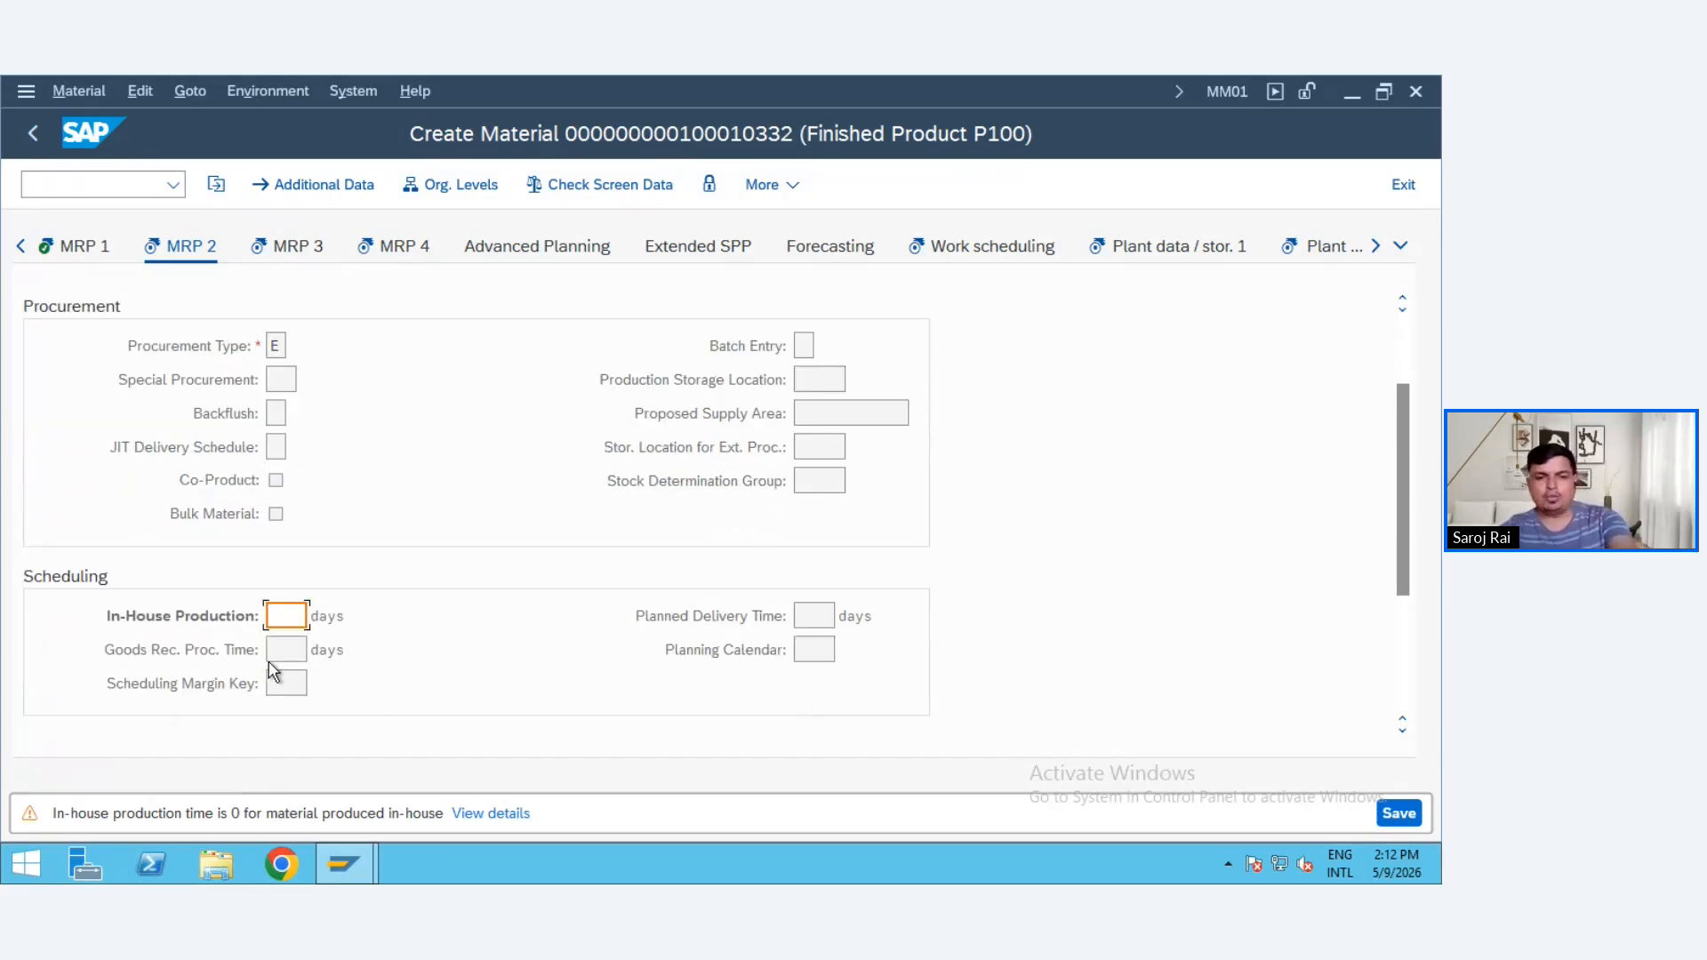
text(2)
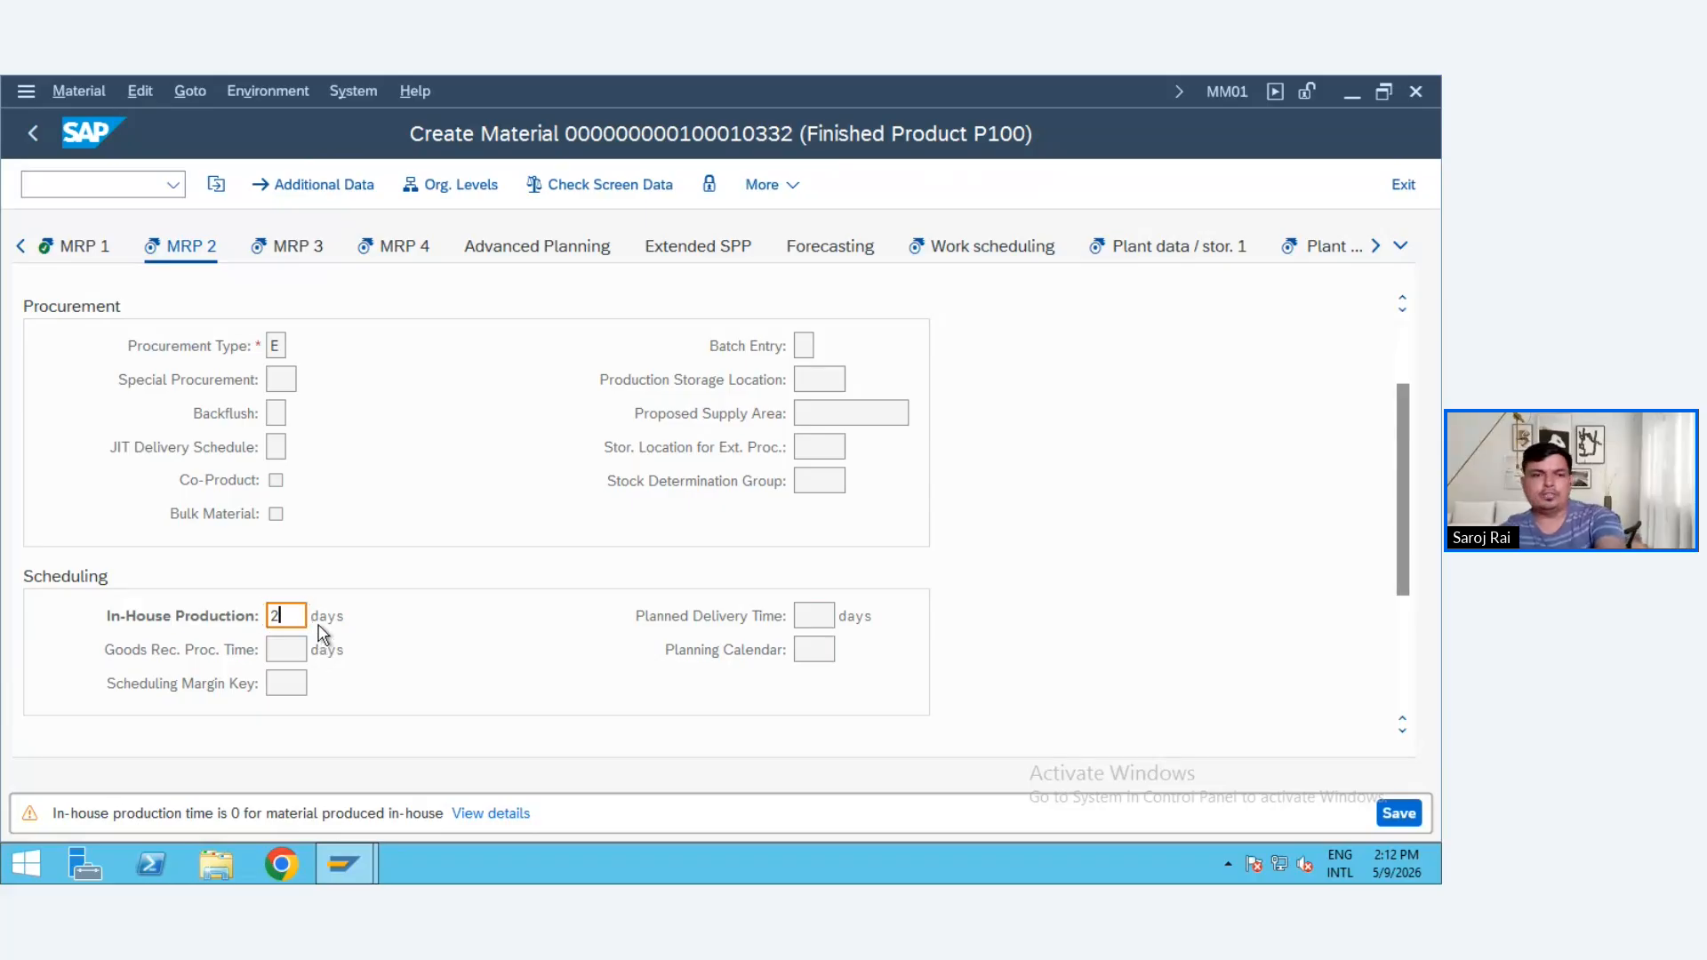
key(Return)
- Set the planning strategy group to 10 and continue to the MRP 4 view
scroll(392, 671, down, 4)
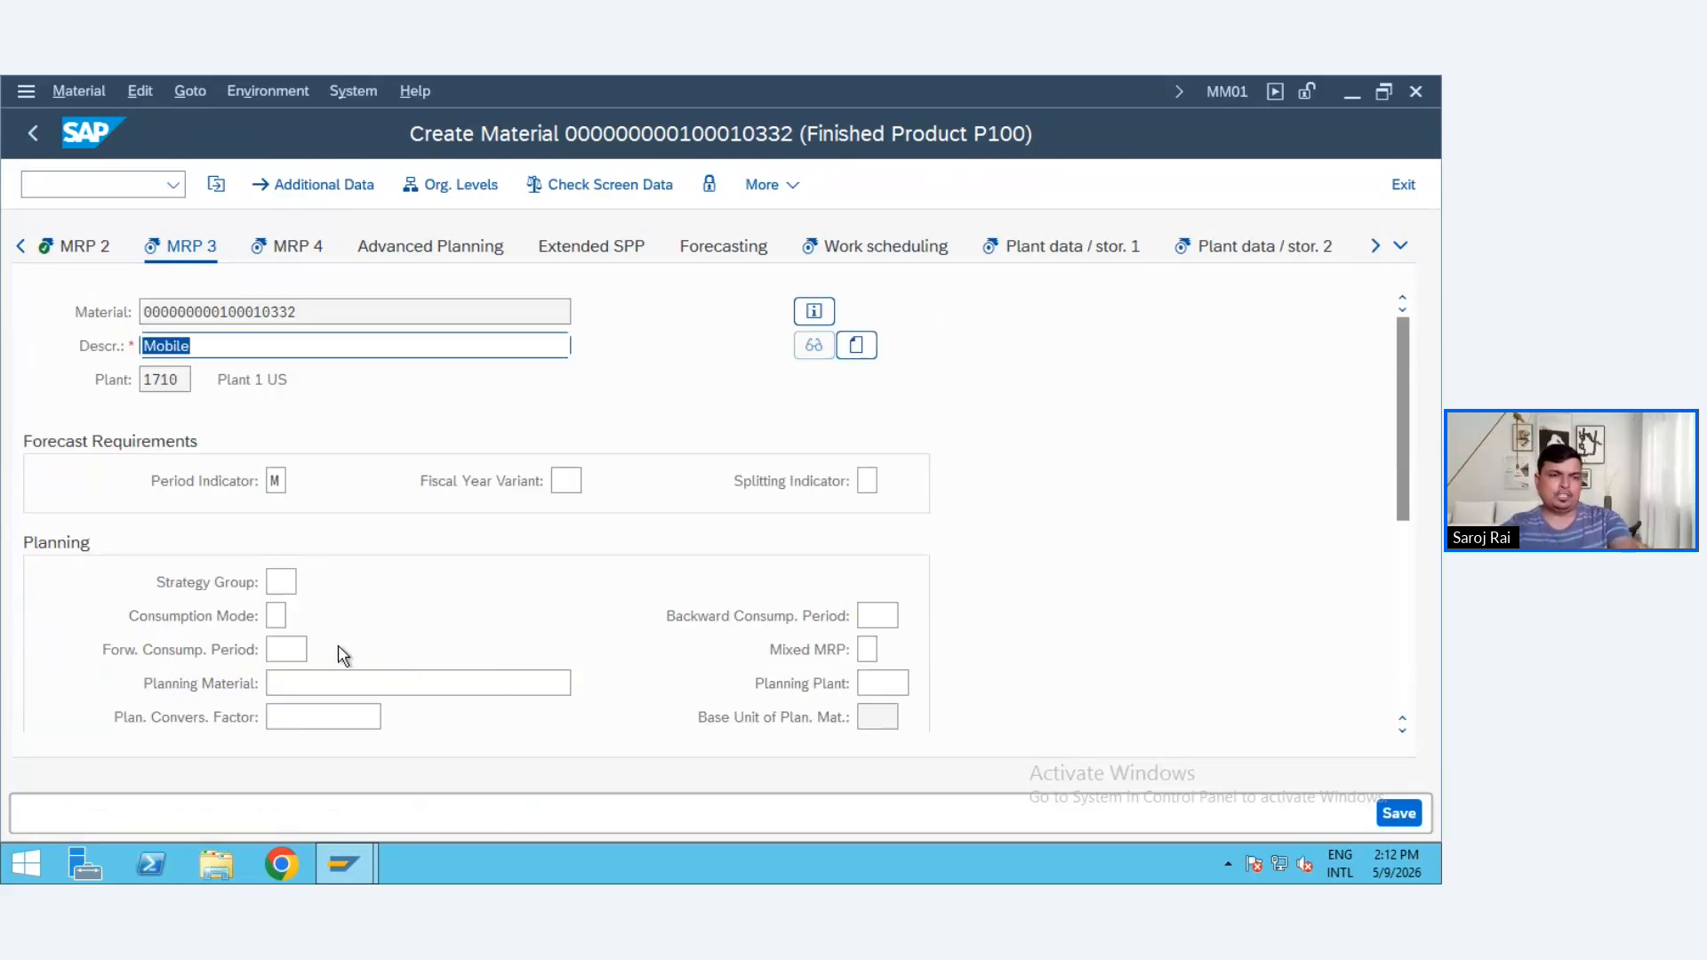
scroll(344, 656, down, 1)
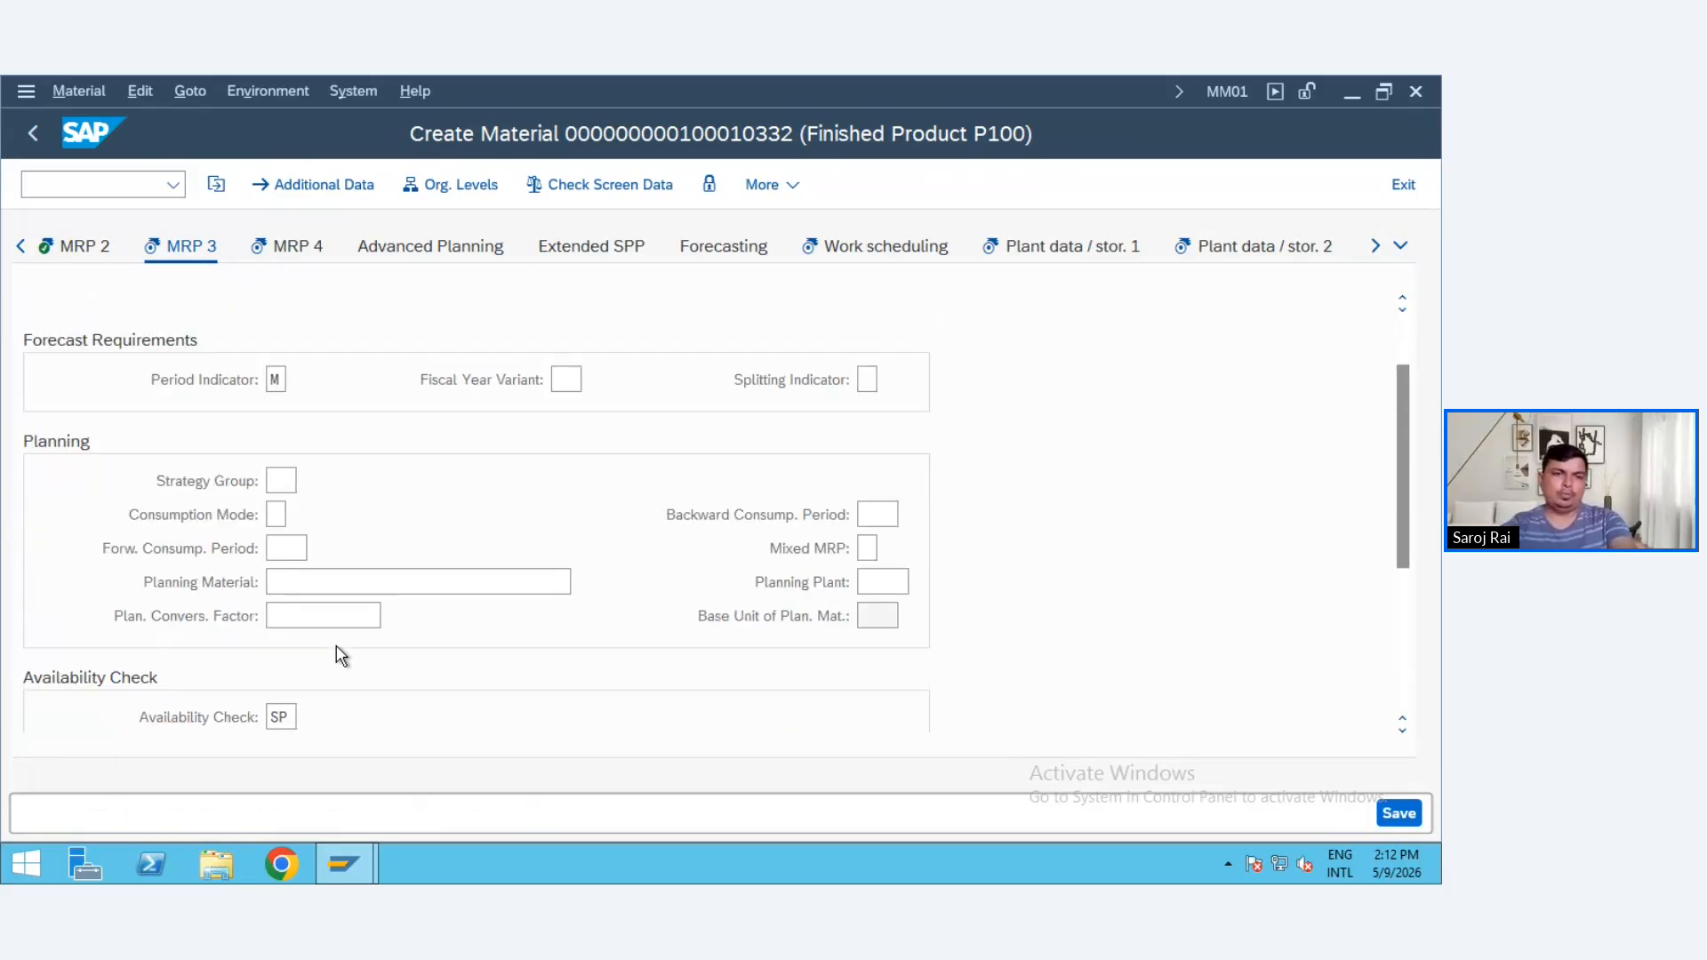
click(283, 483)
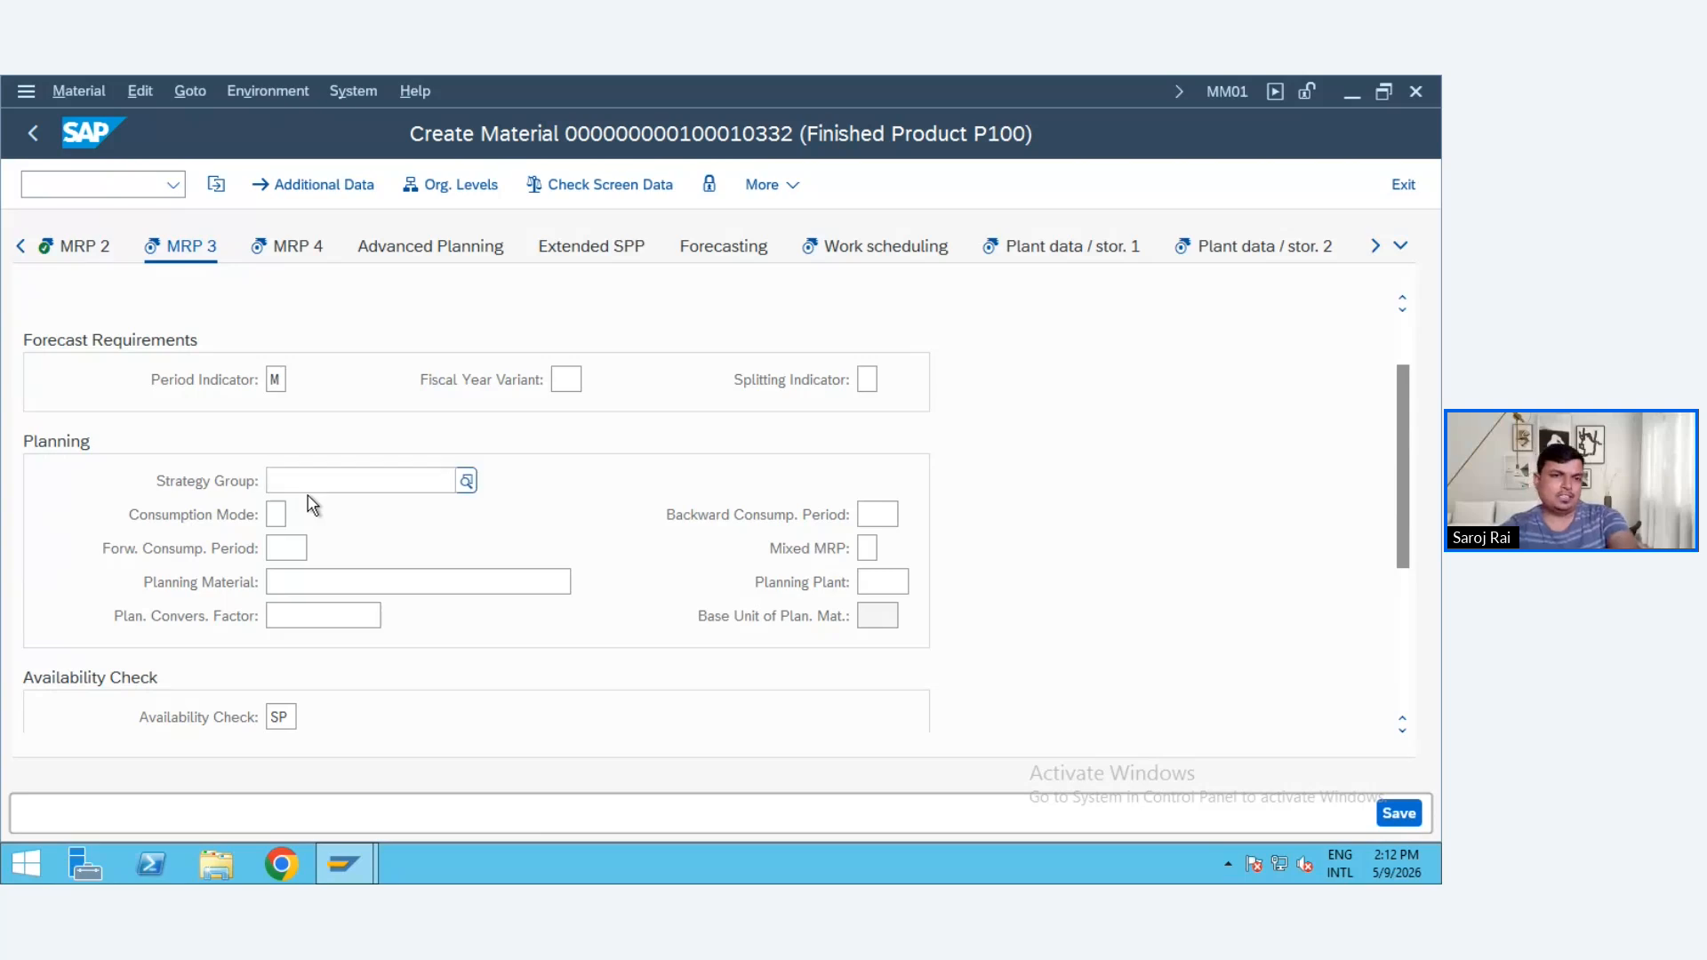
text(10)
key(Return)
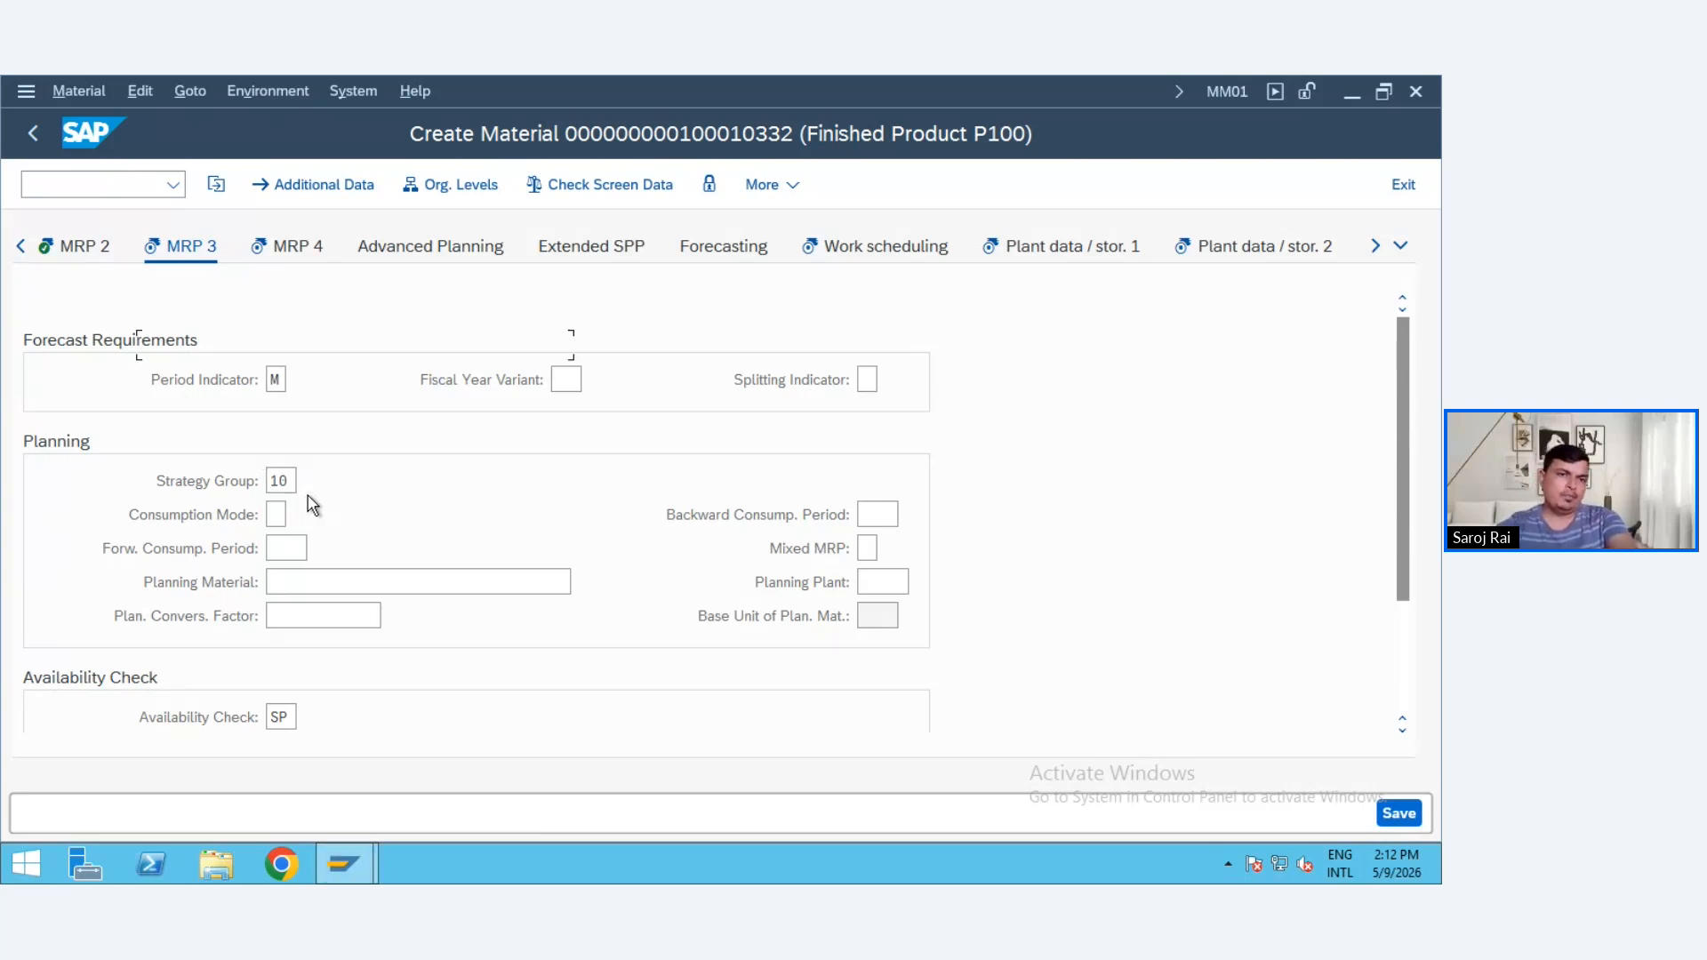
- Review the MRP 4 view without entering data and continue to the Work scheduling view
scroll(285, 570, down, 3)
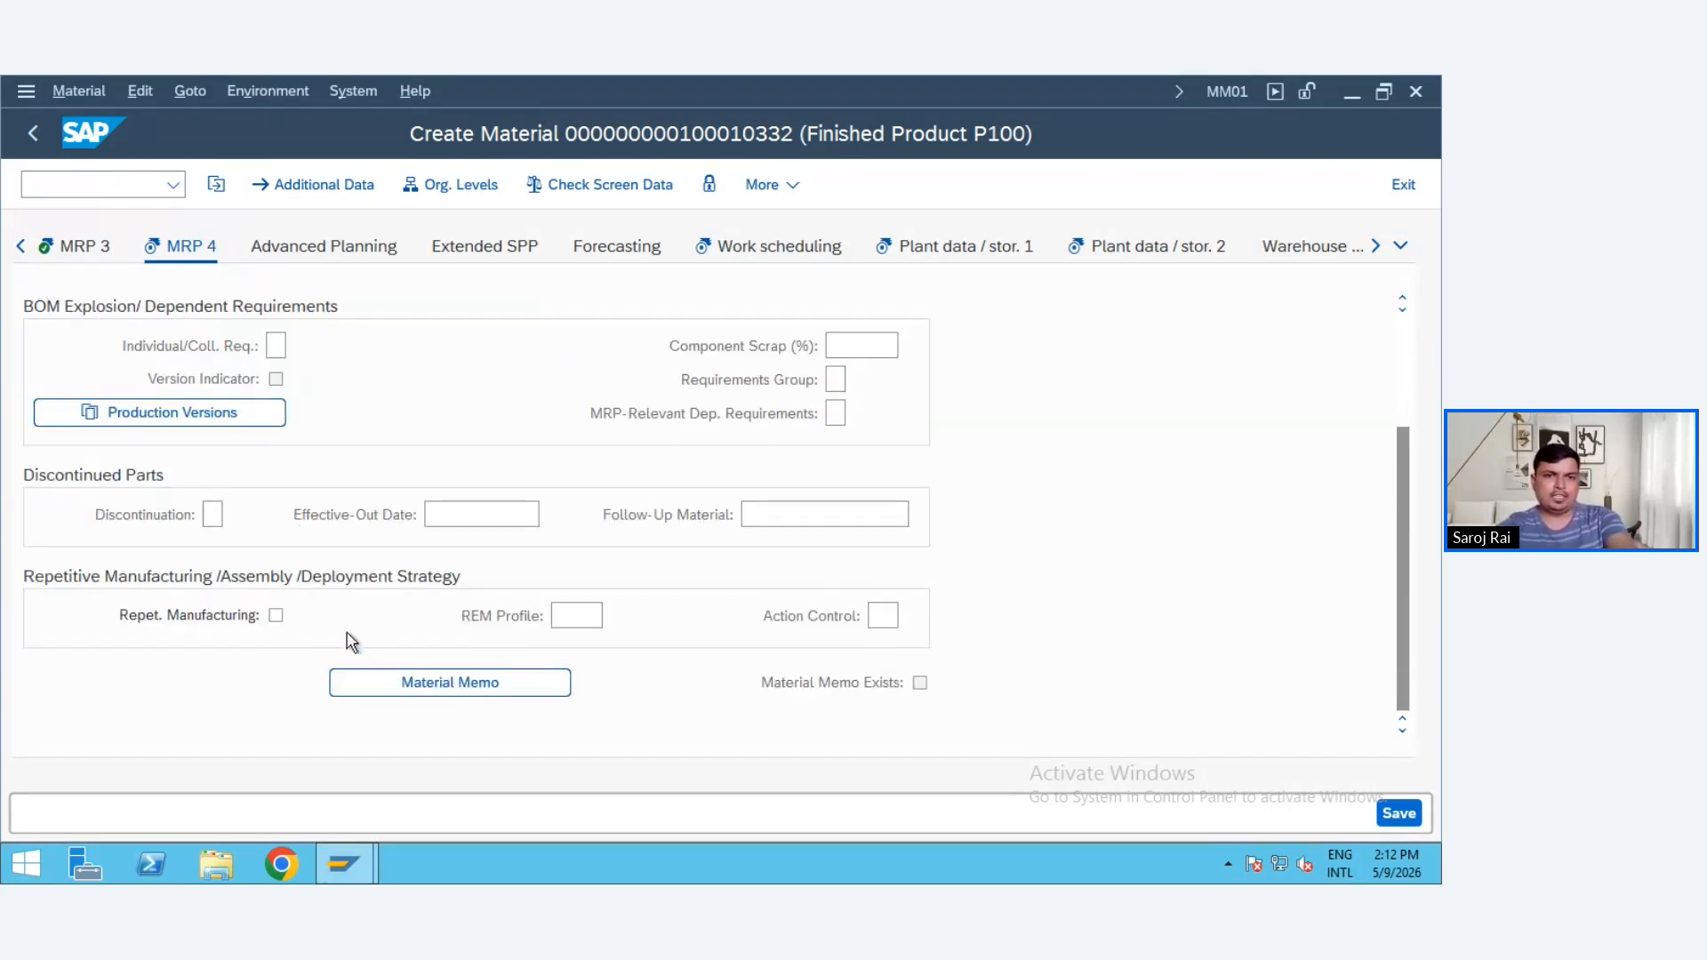
scroll(349, 640, up, 3)
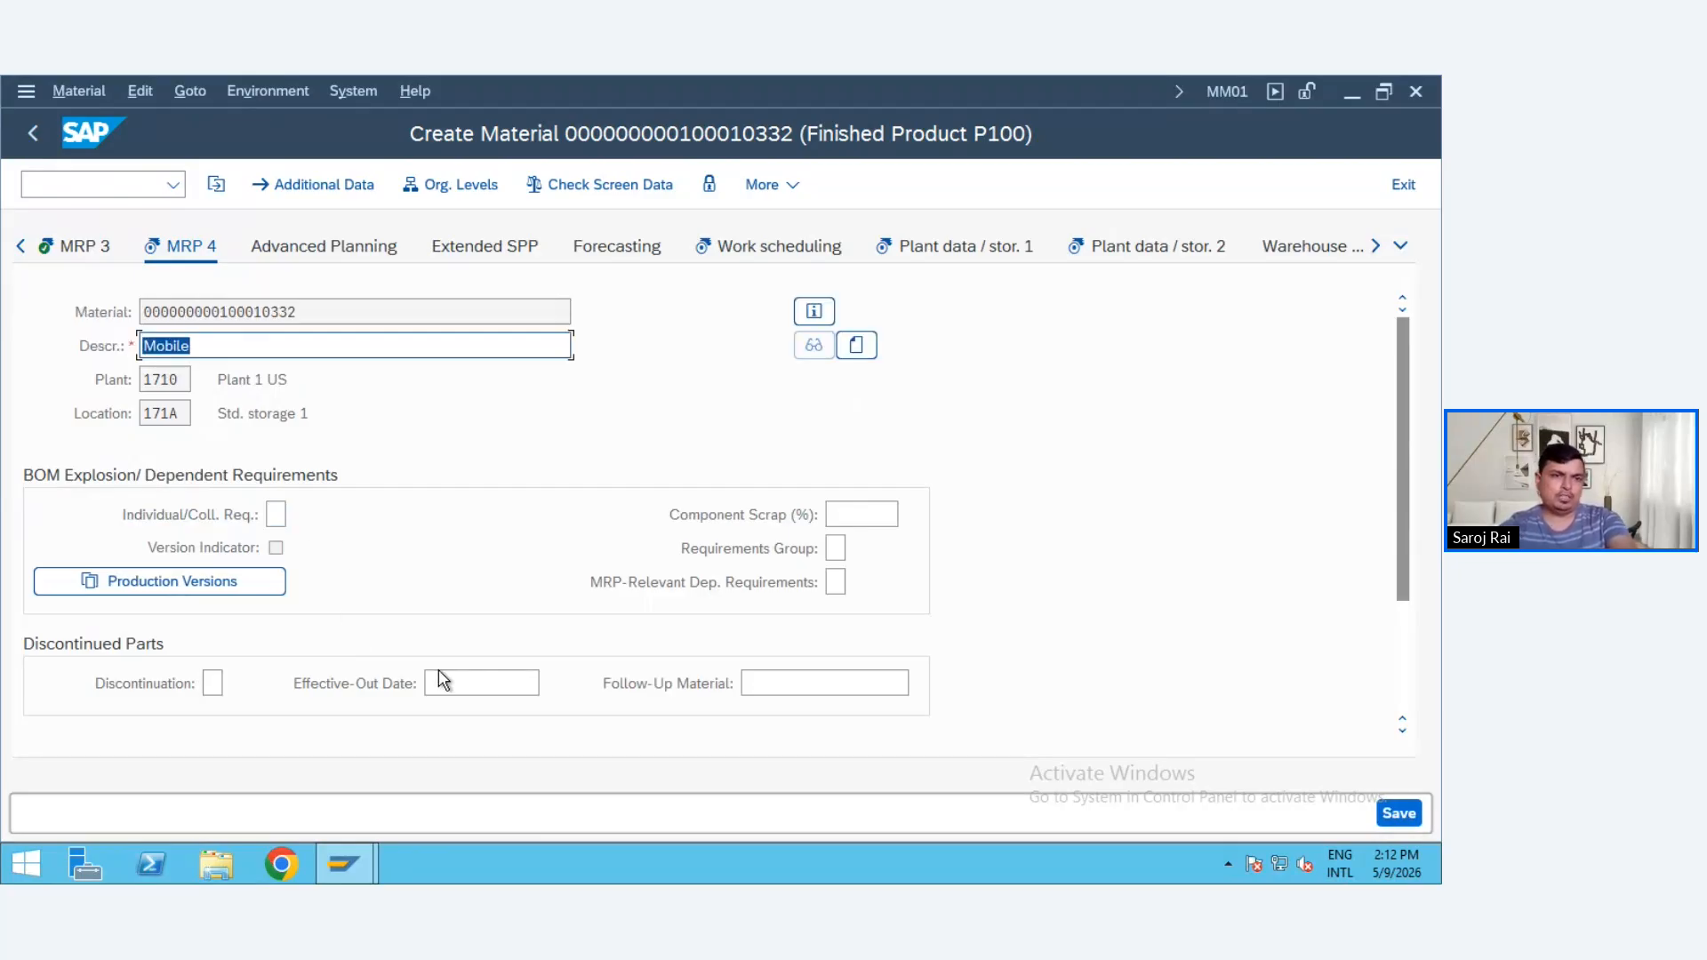
key(Return)
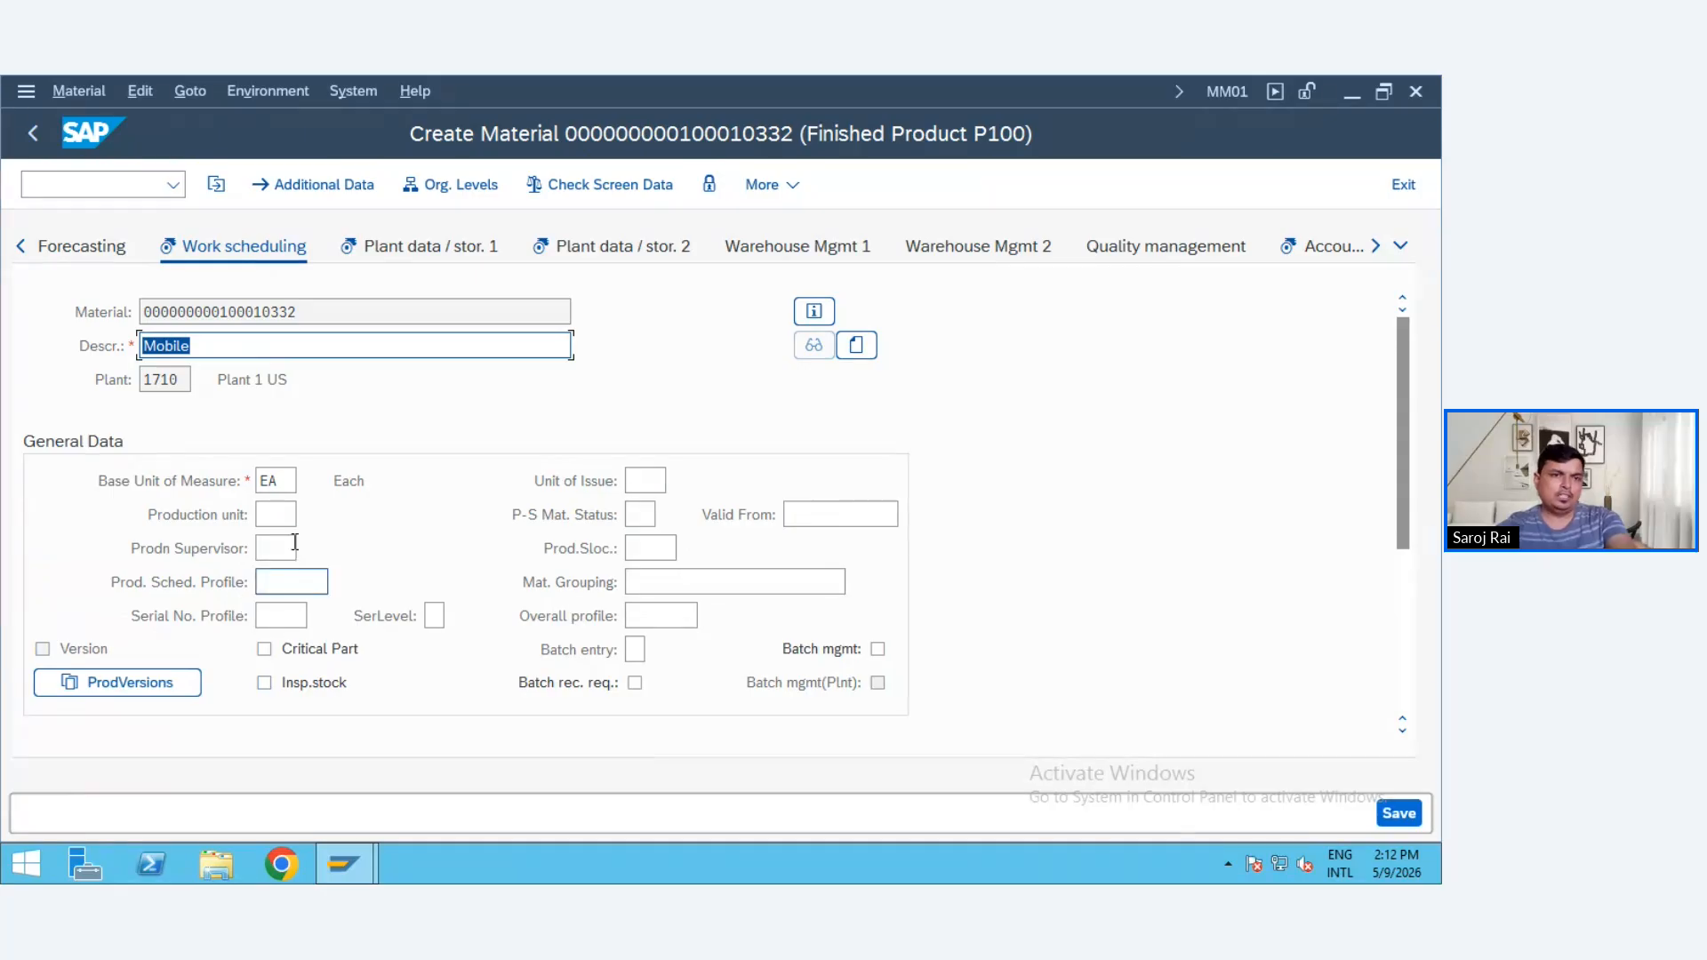
- Assign production supervisor YB1 (MTS DI - Valuated) in the work scheduling general data
click(287, 548)
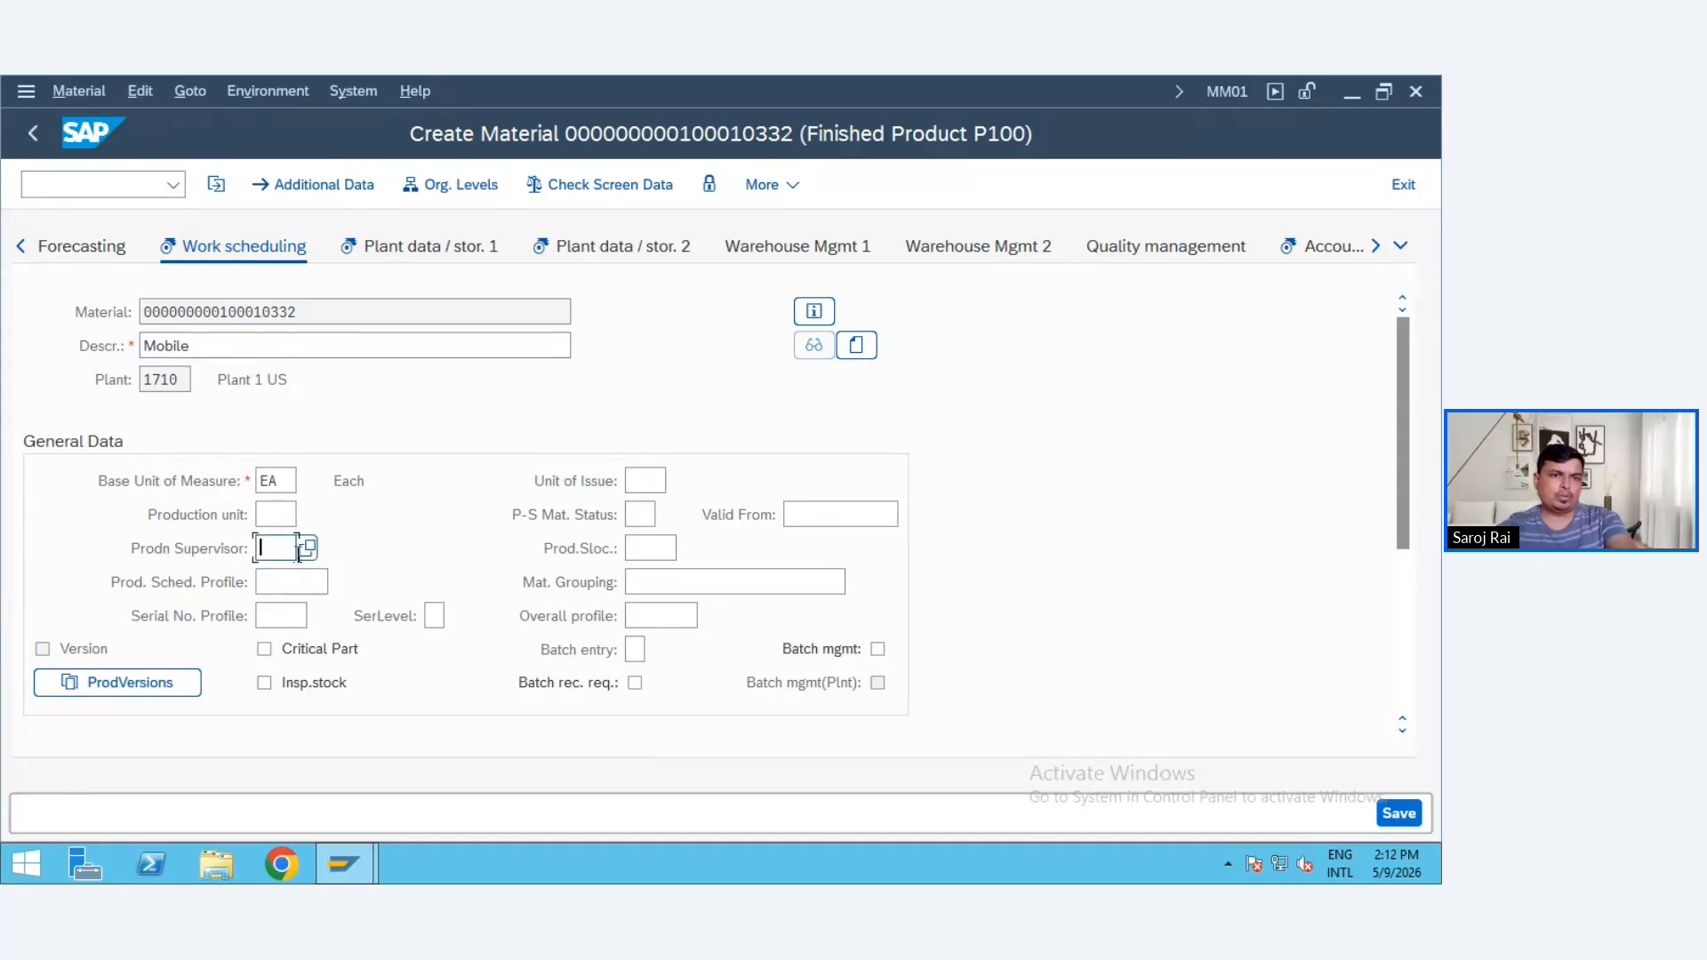
click(309, 549)
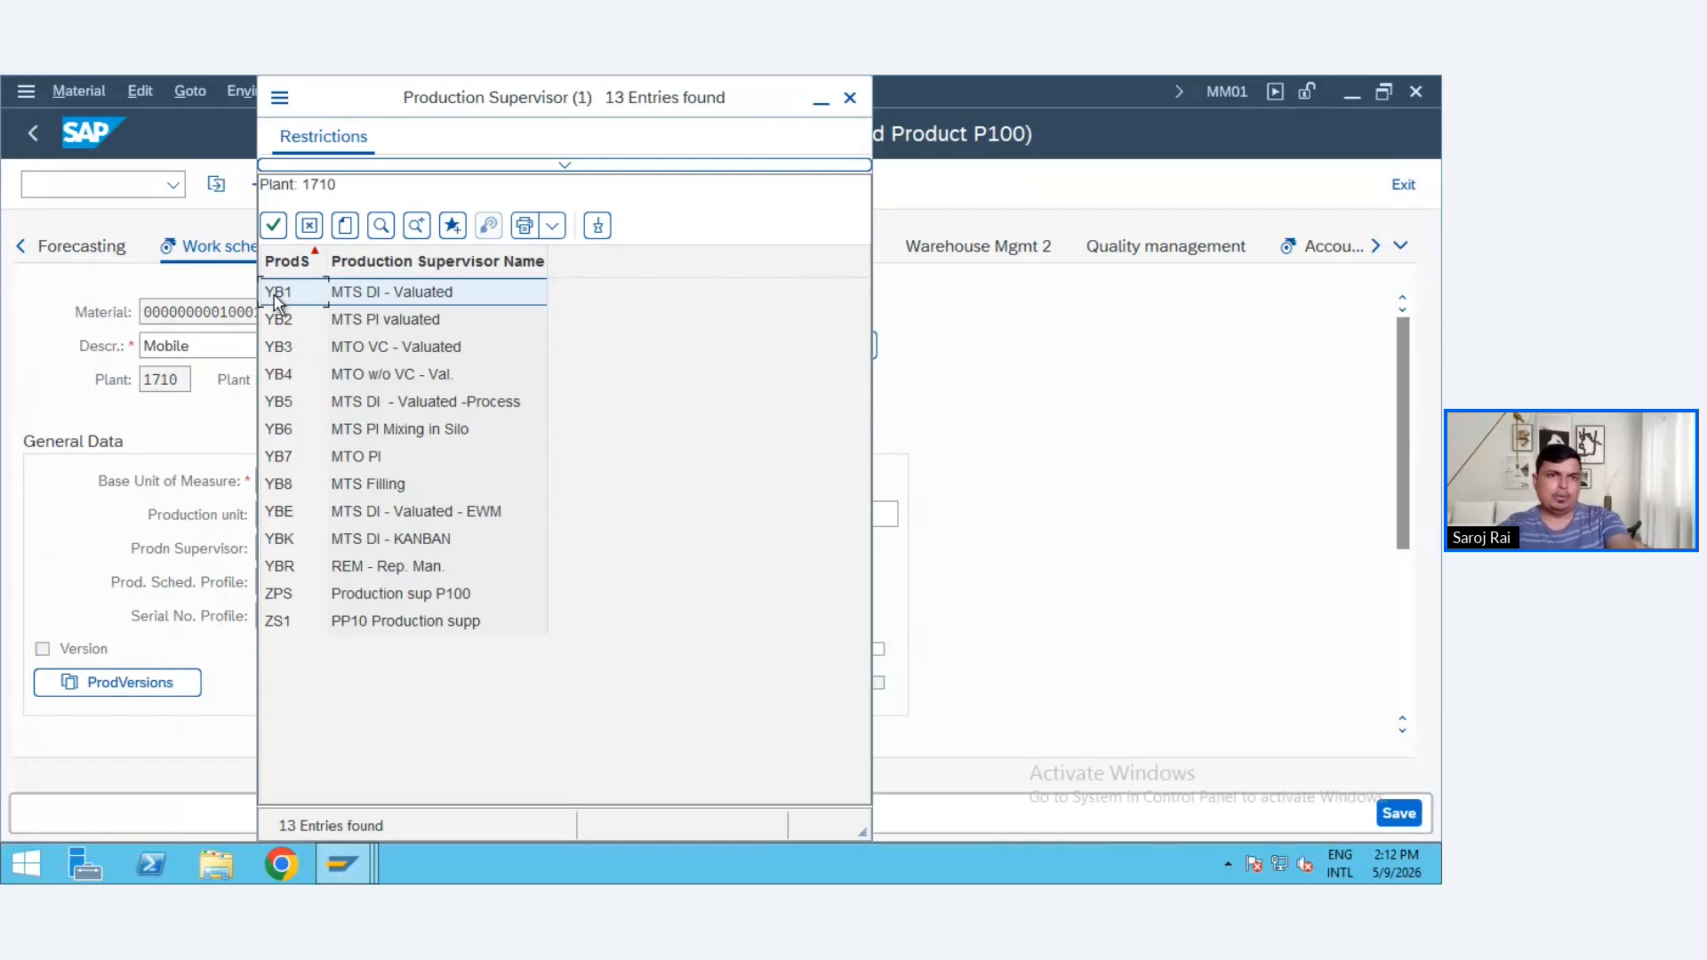
double_click(278, 296)
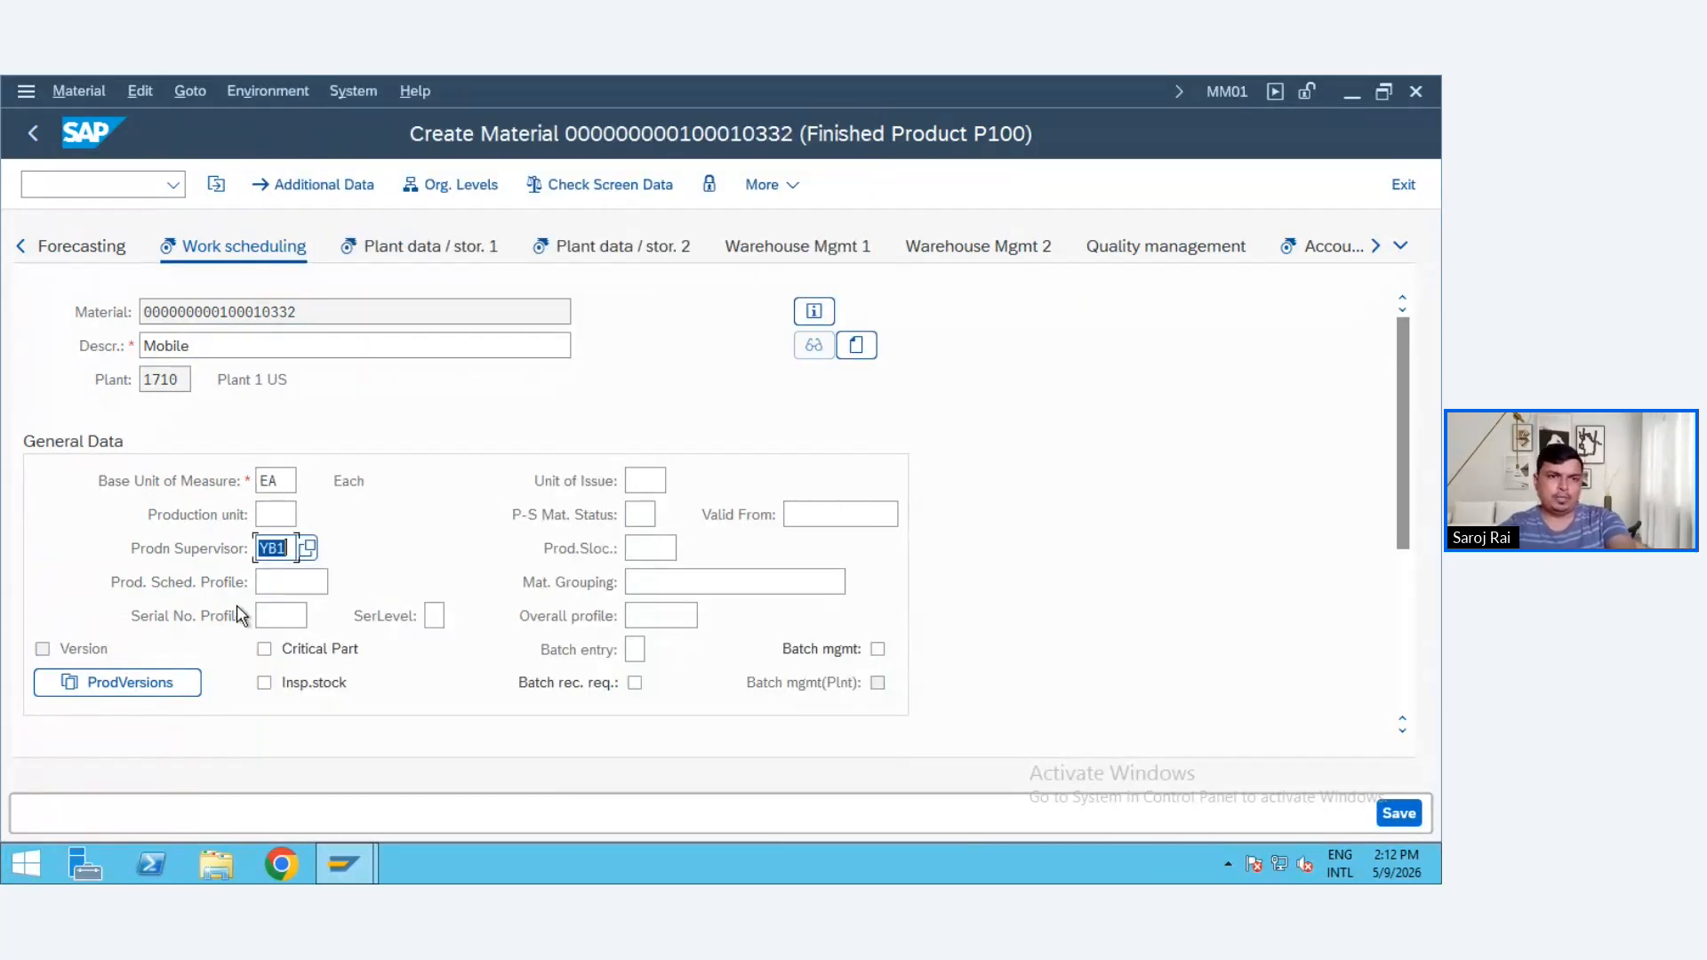
- Assign production scheduling profile YB0001 (MTS DI Valuated) and continue to the first plant data/storage view
click(310, 576)
click(336, 583)
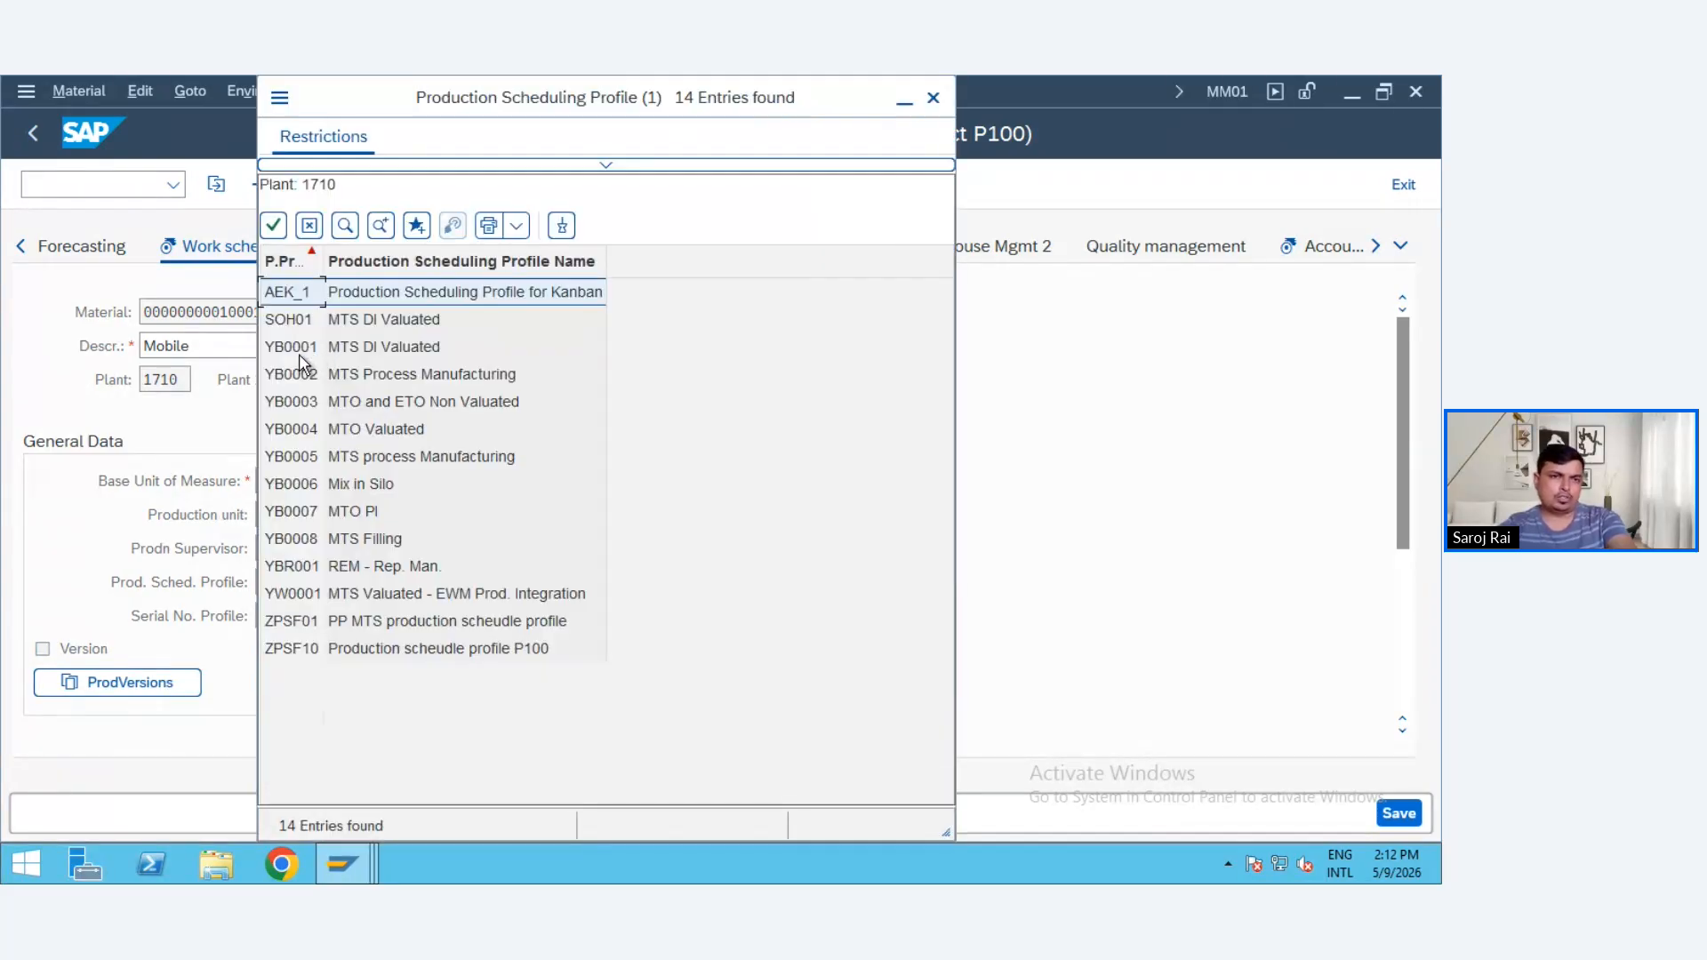
double_click(298, 346)
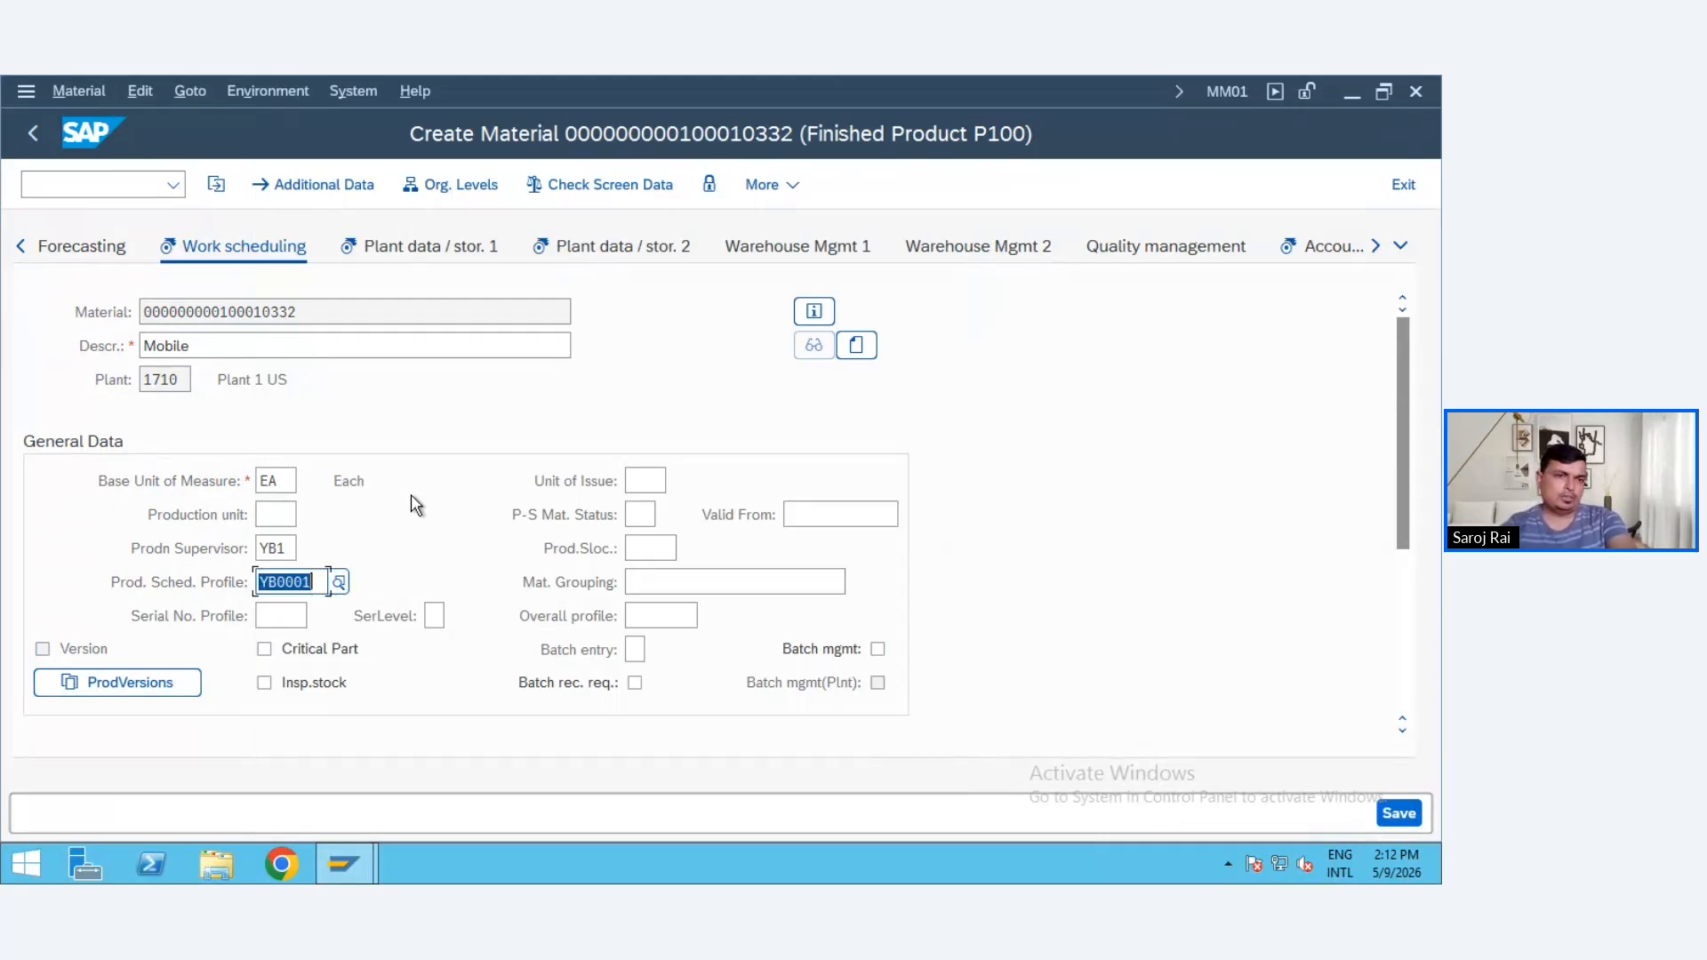
key(Return)
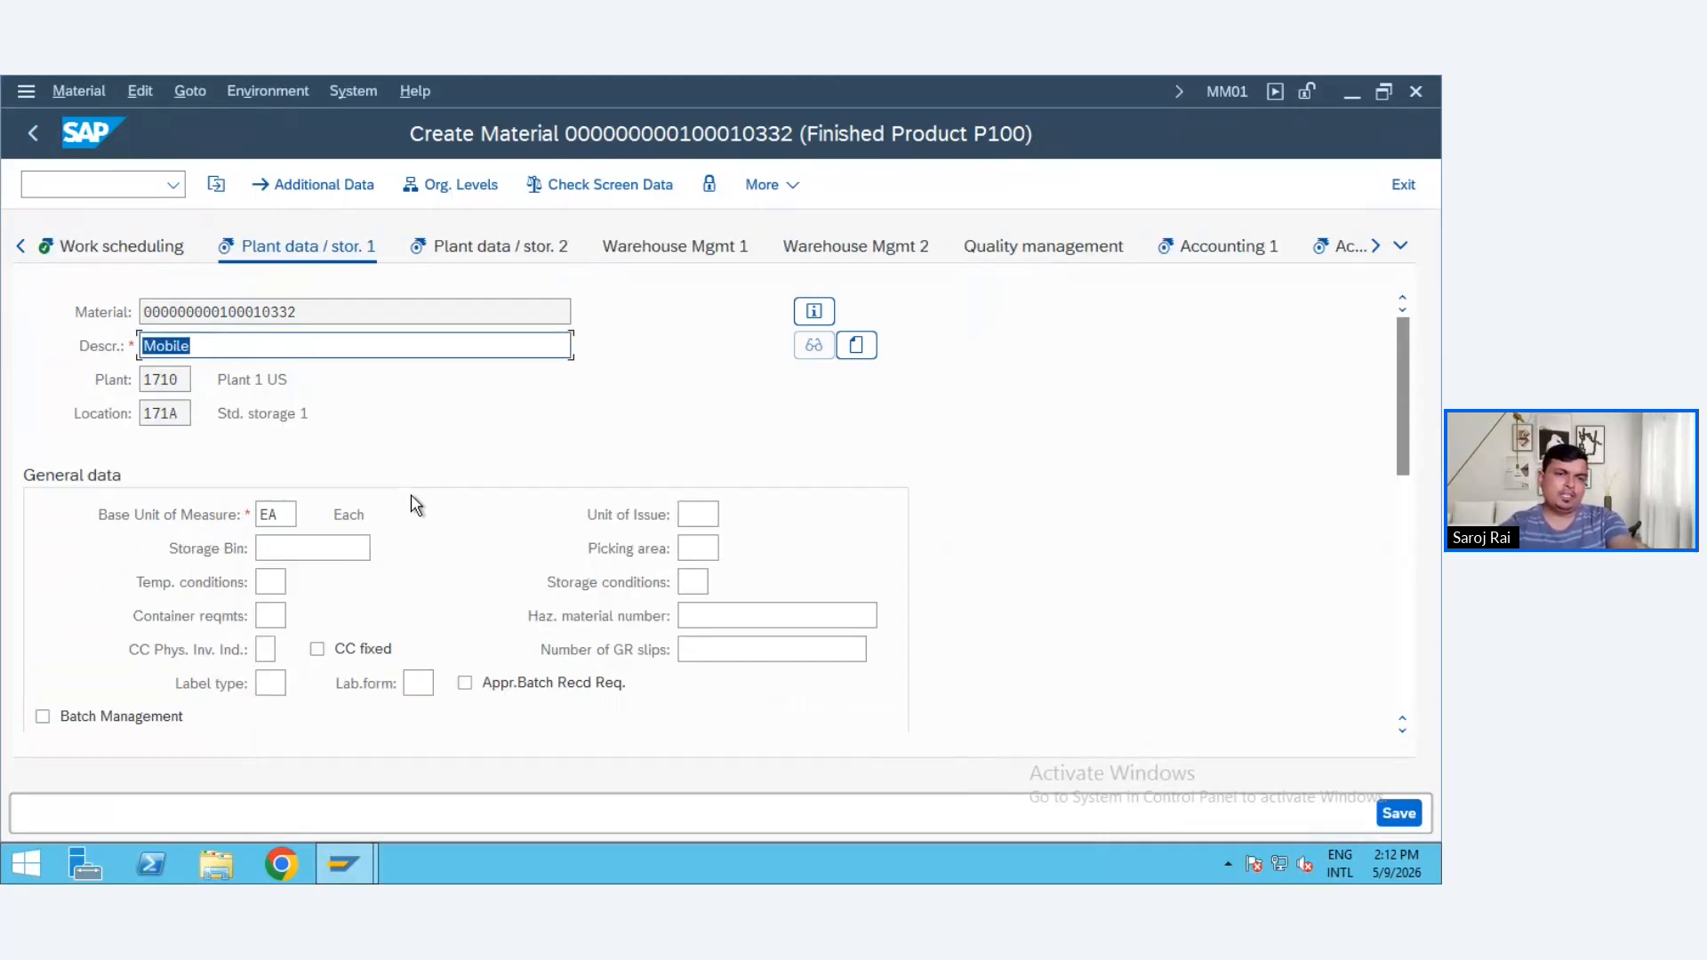
- Accept both plant data/storage views without entering data and continue to the Accounting 1 view
key(Return)
scroll(328, 598, down, 3)
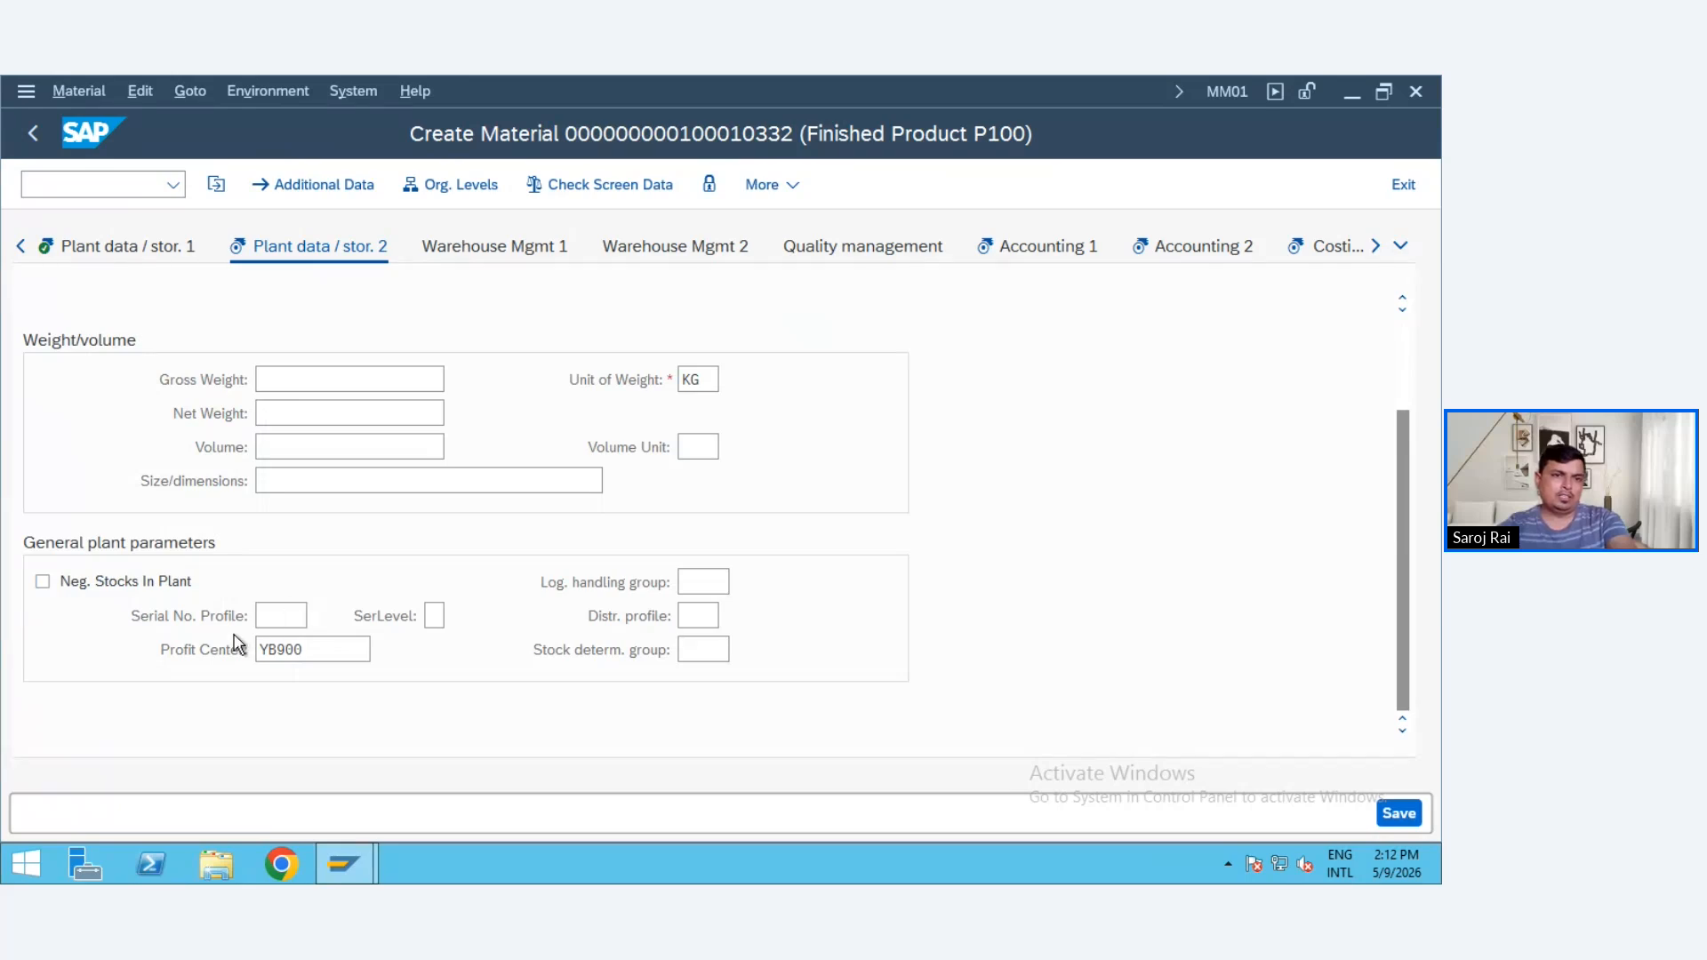
key(Return)
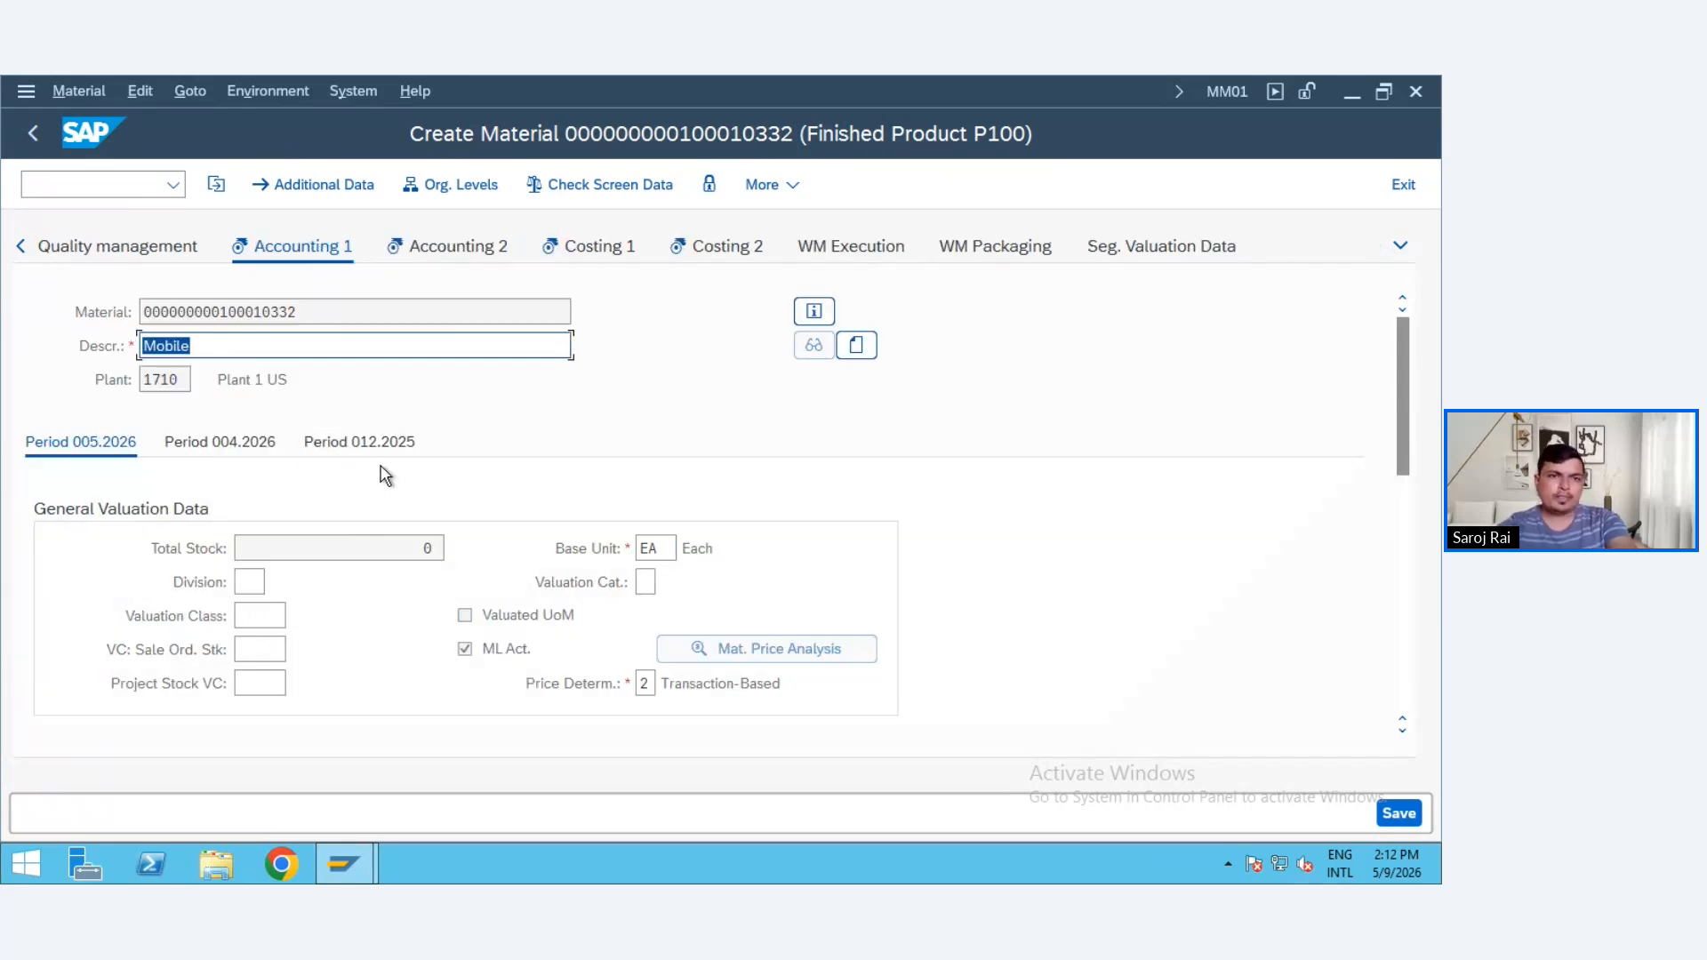
- Set the valuation class to 7920 (Finished Goods) in the general valuation data and confirm
scroll(373, 498, down, 5)
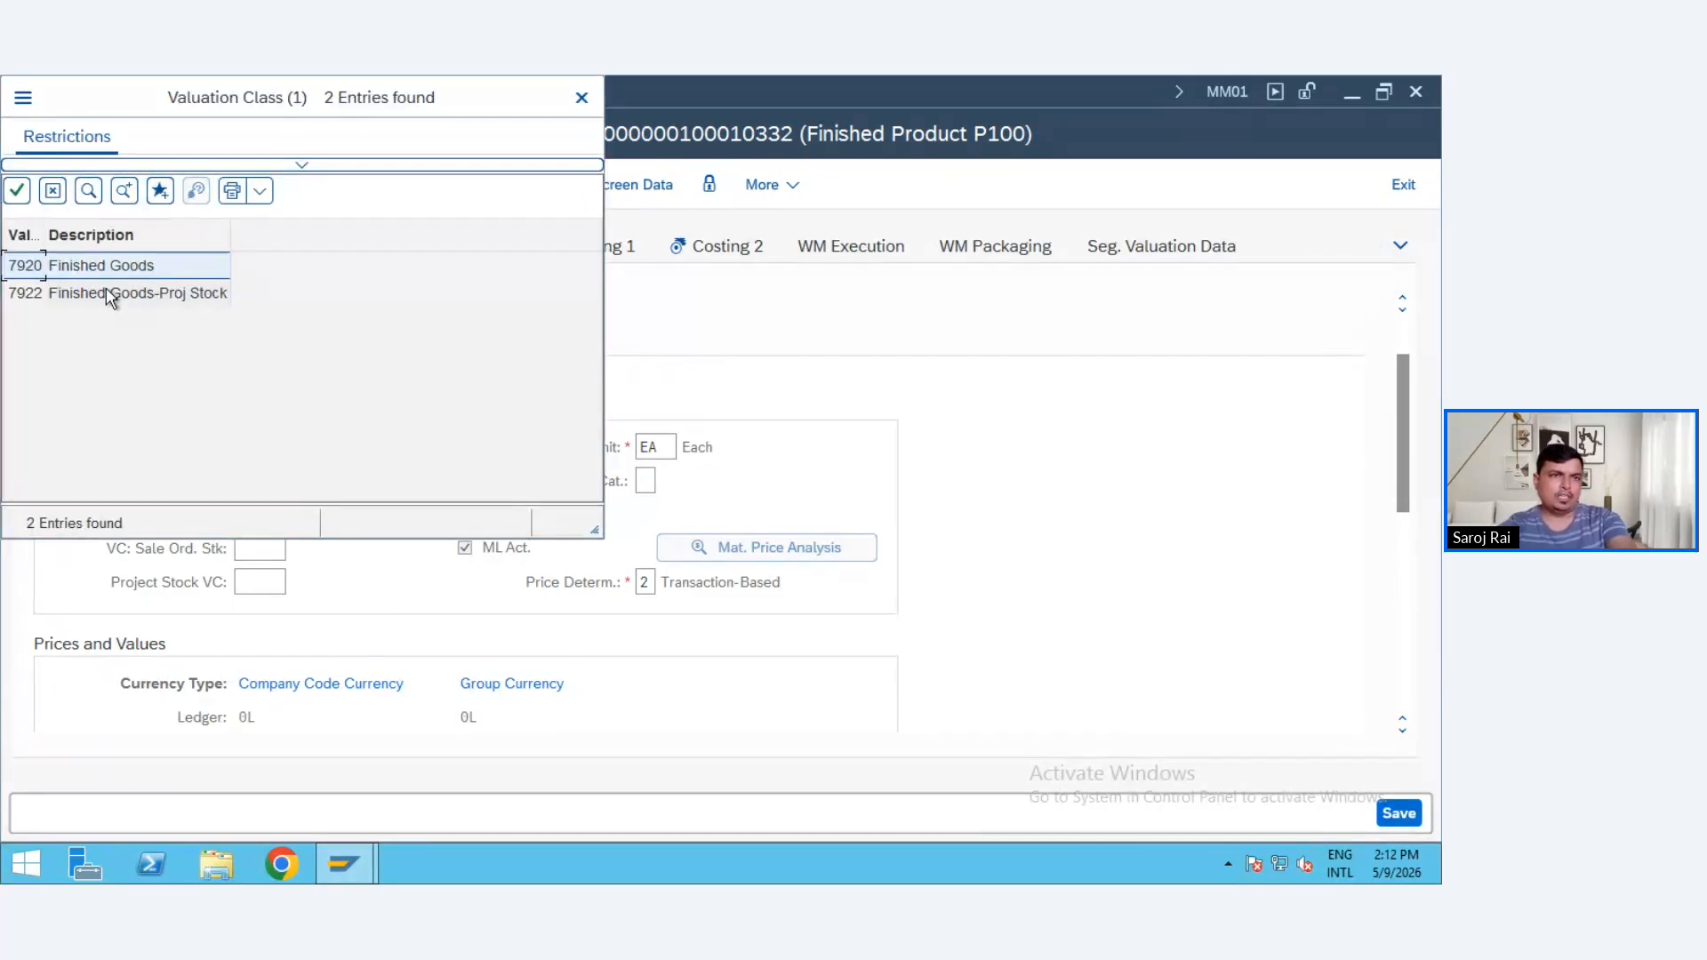
double_click(102, 265)
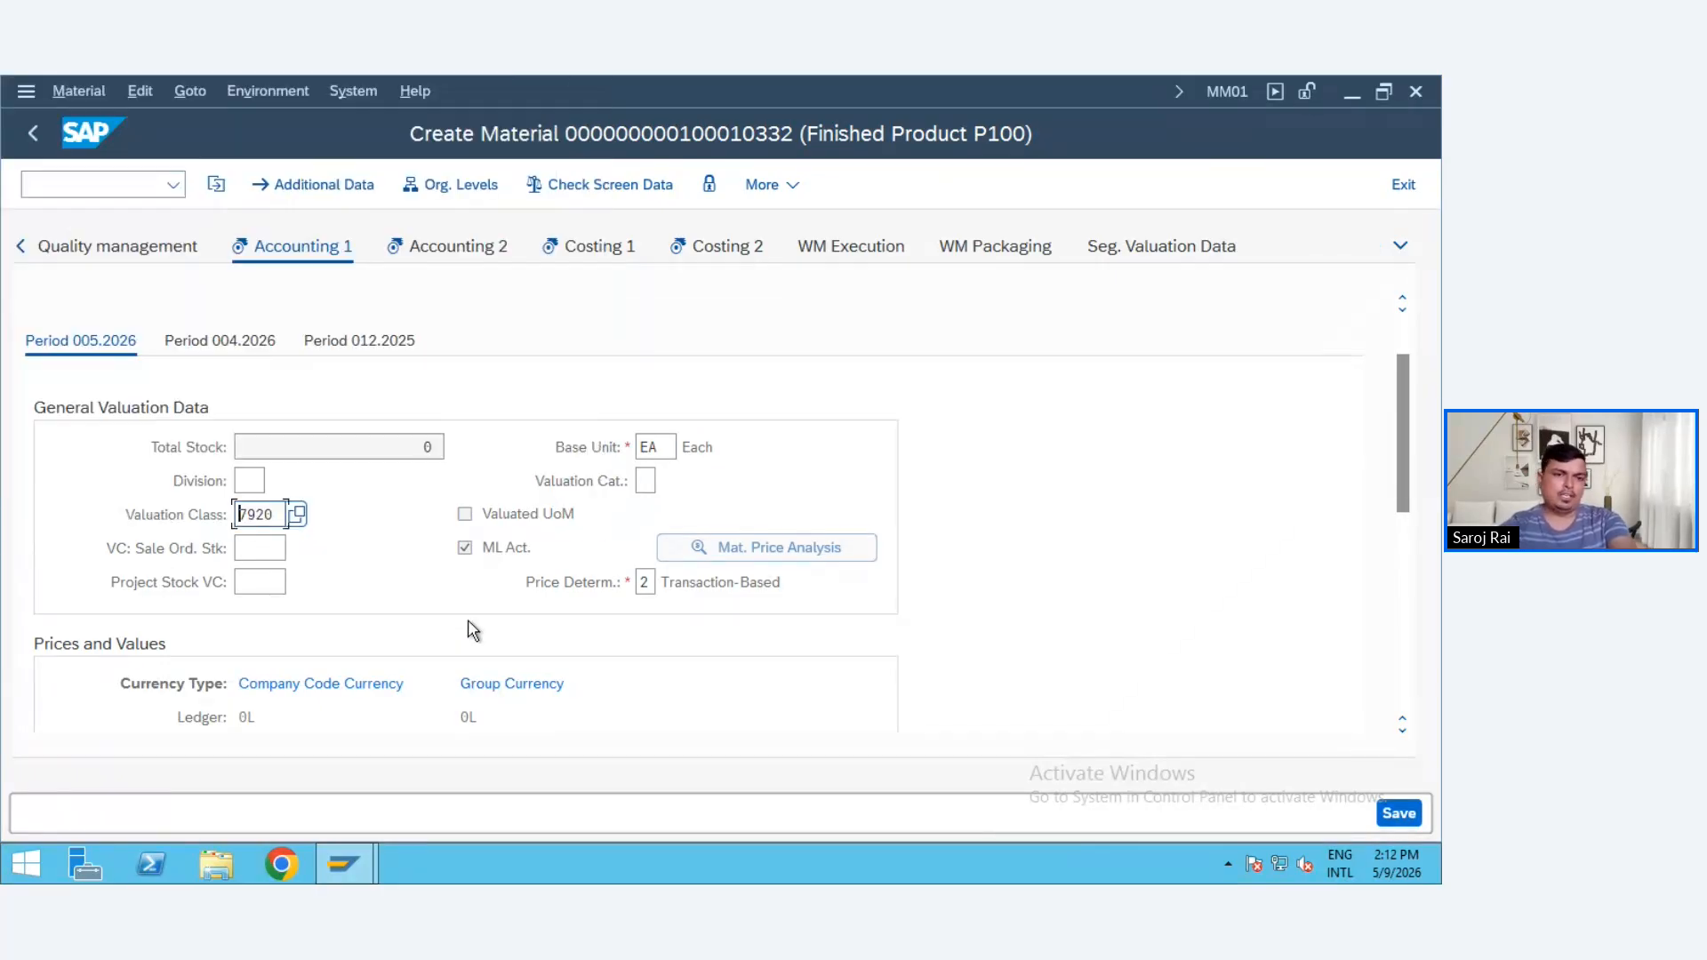
key(Return)
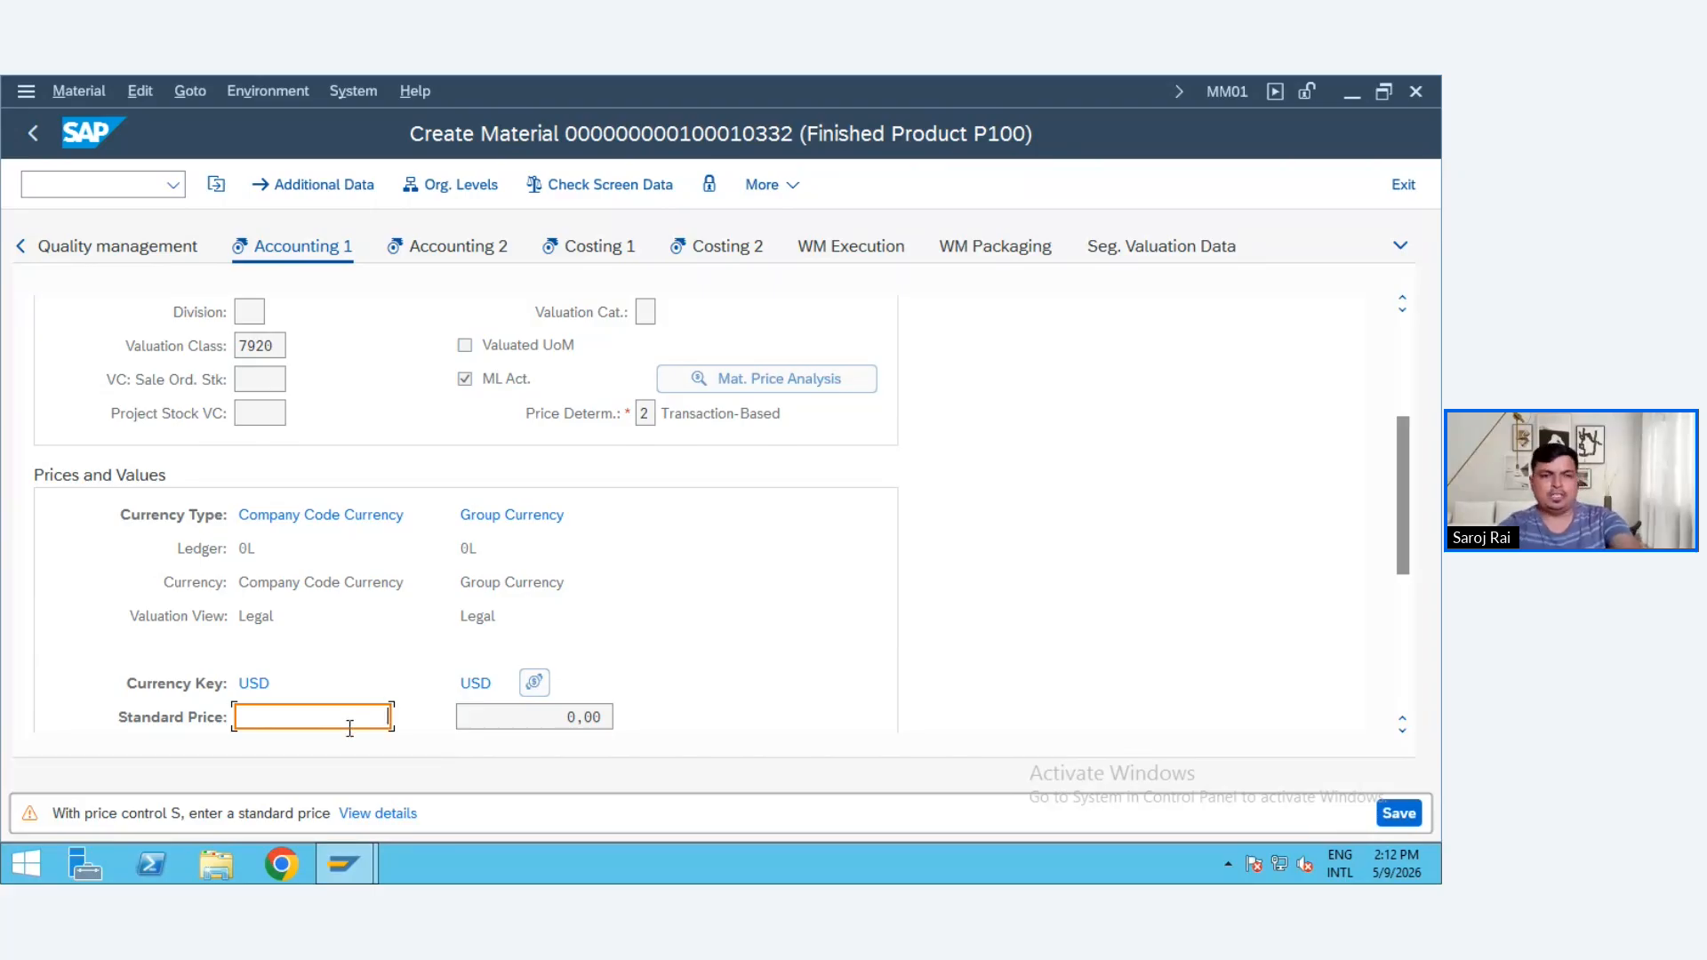
- Enter a standard price of 11000 USD in company code currency and confirm
text(10)
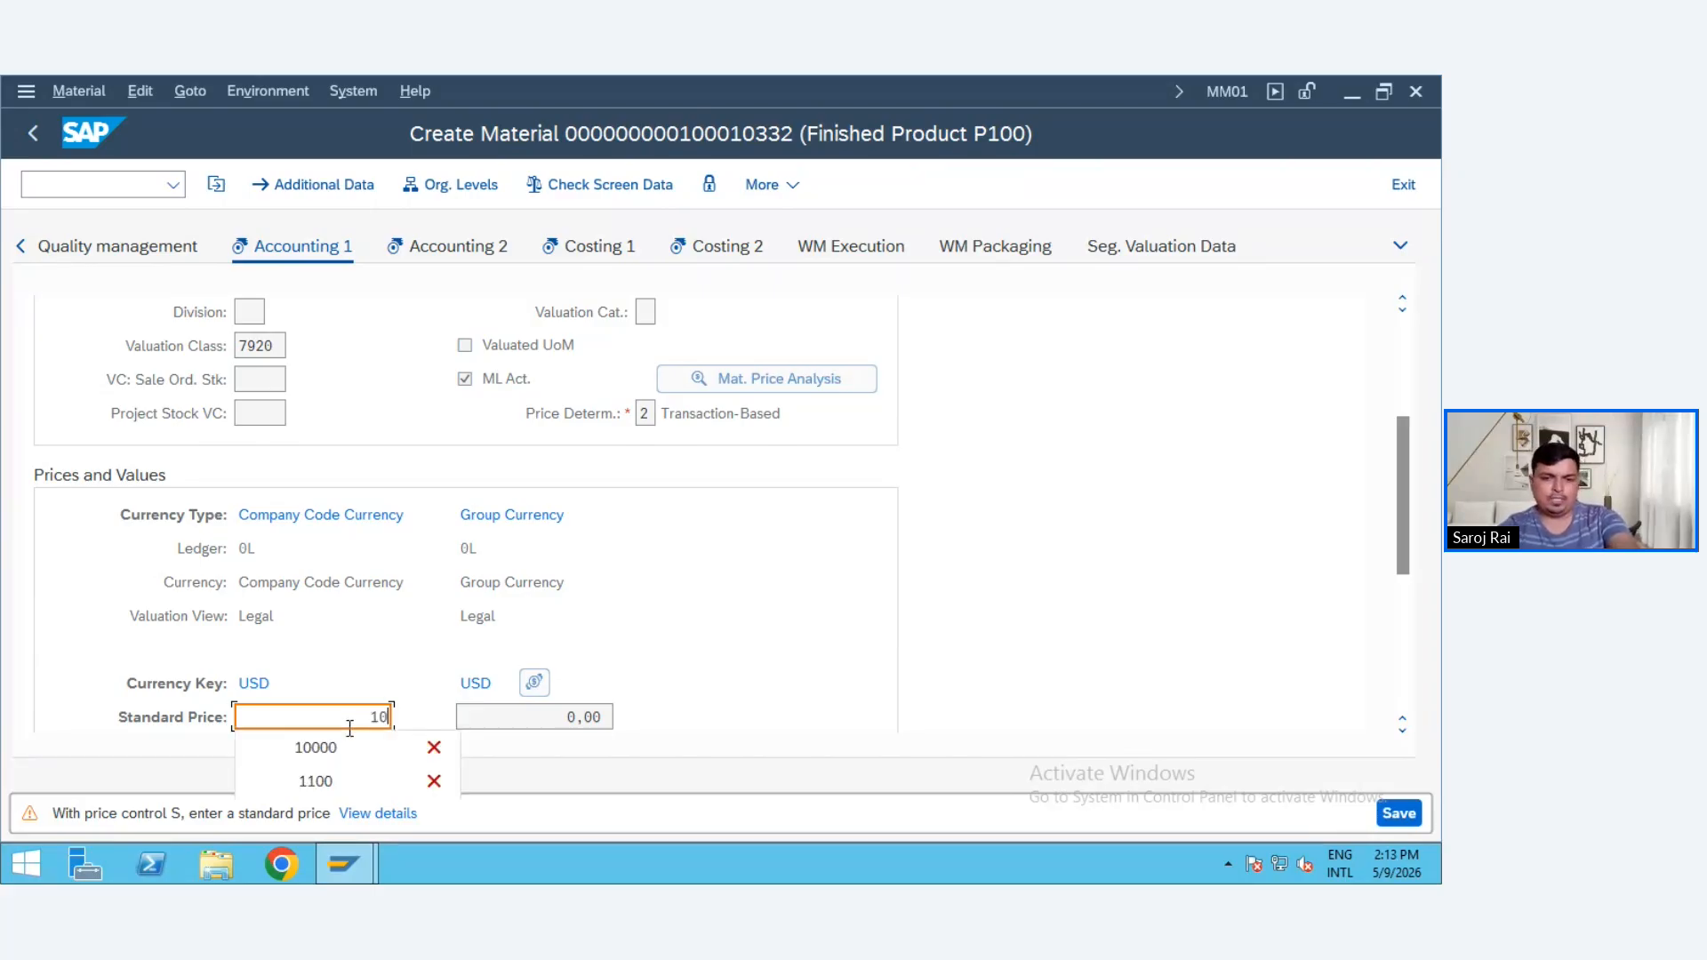
key(BackSpace)
text(1)
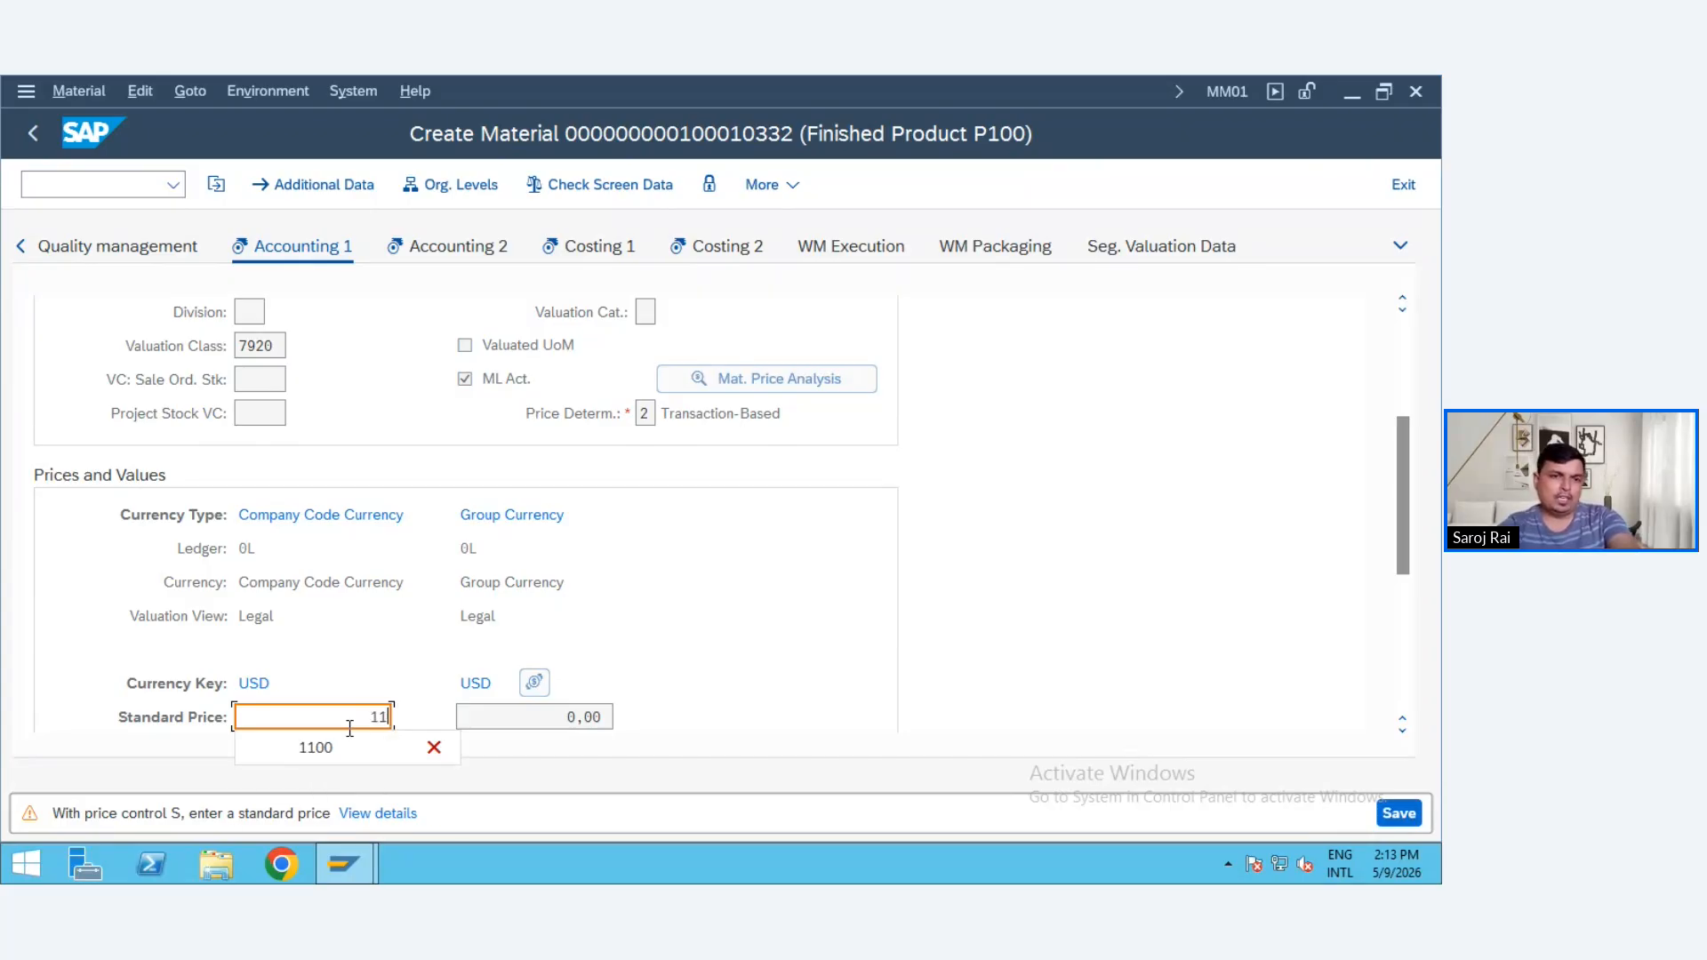
text(00000)
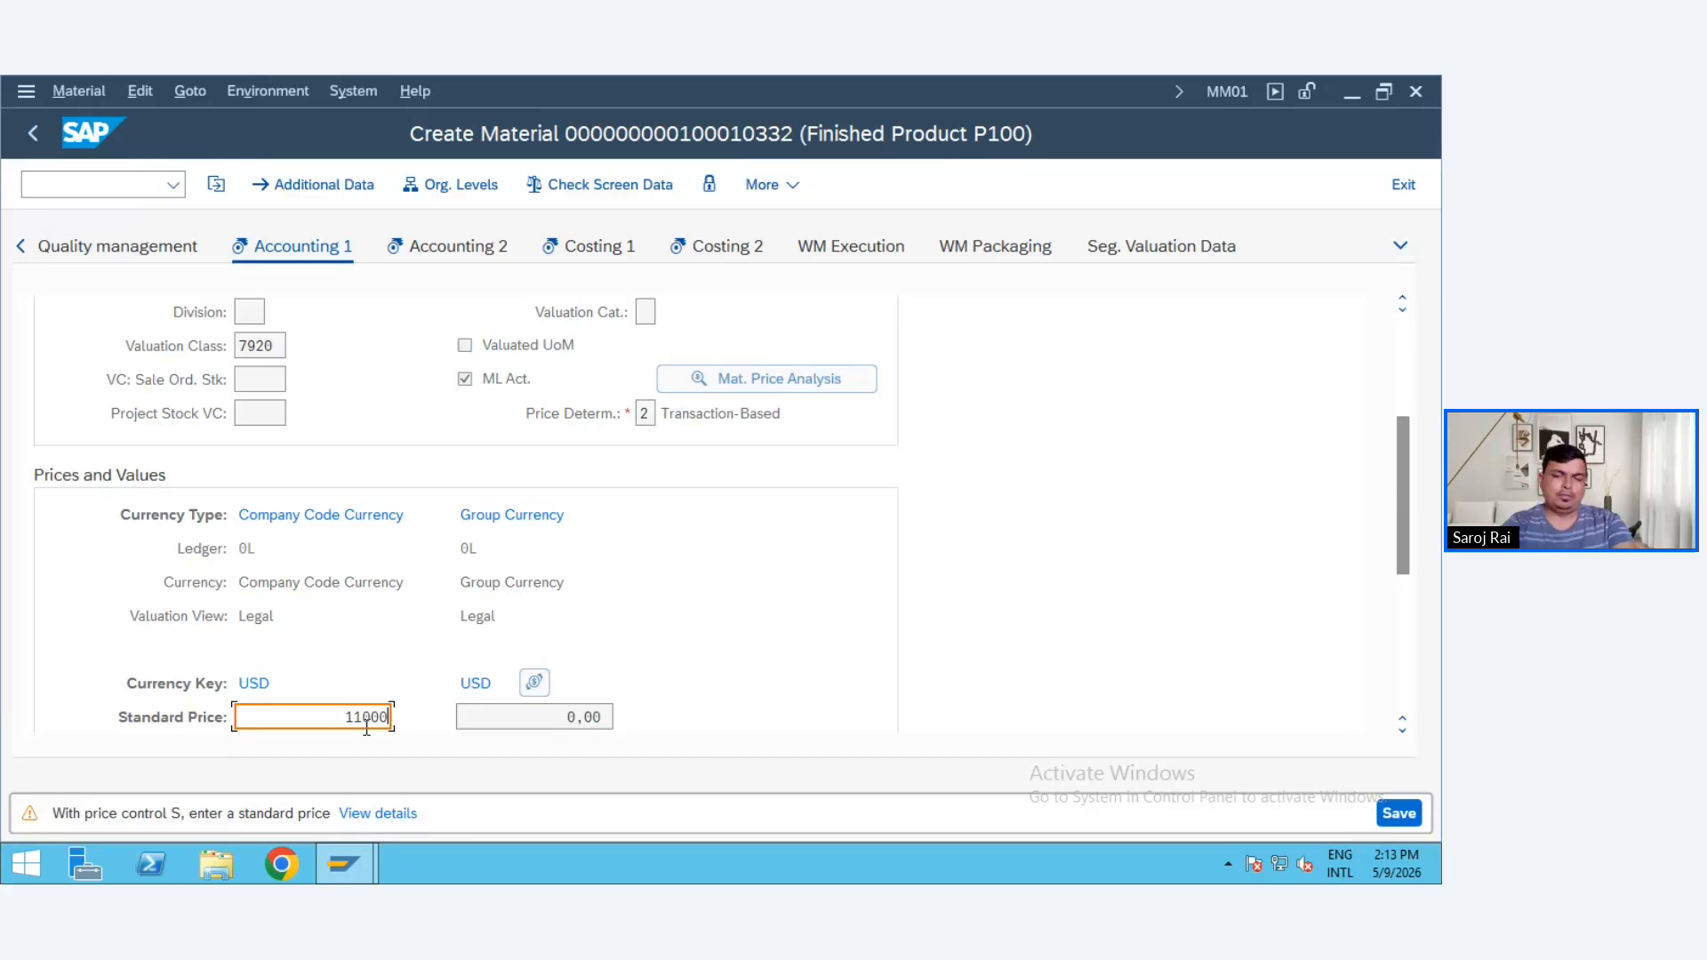
key(BackSpace)
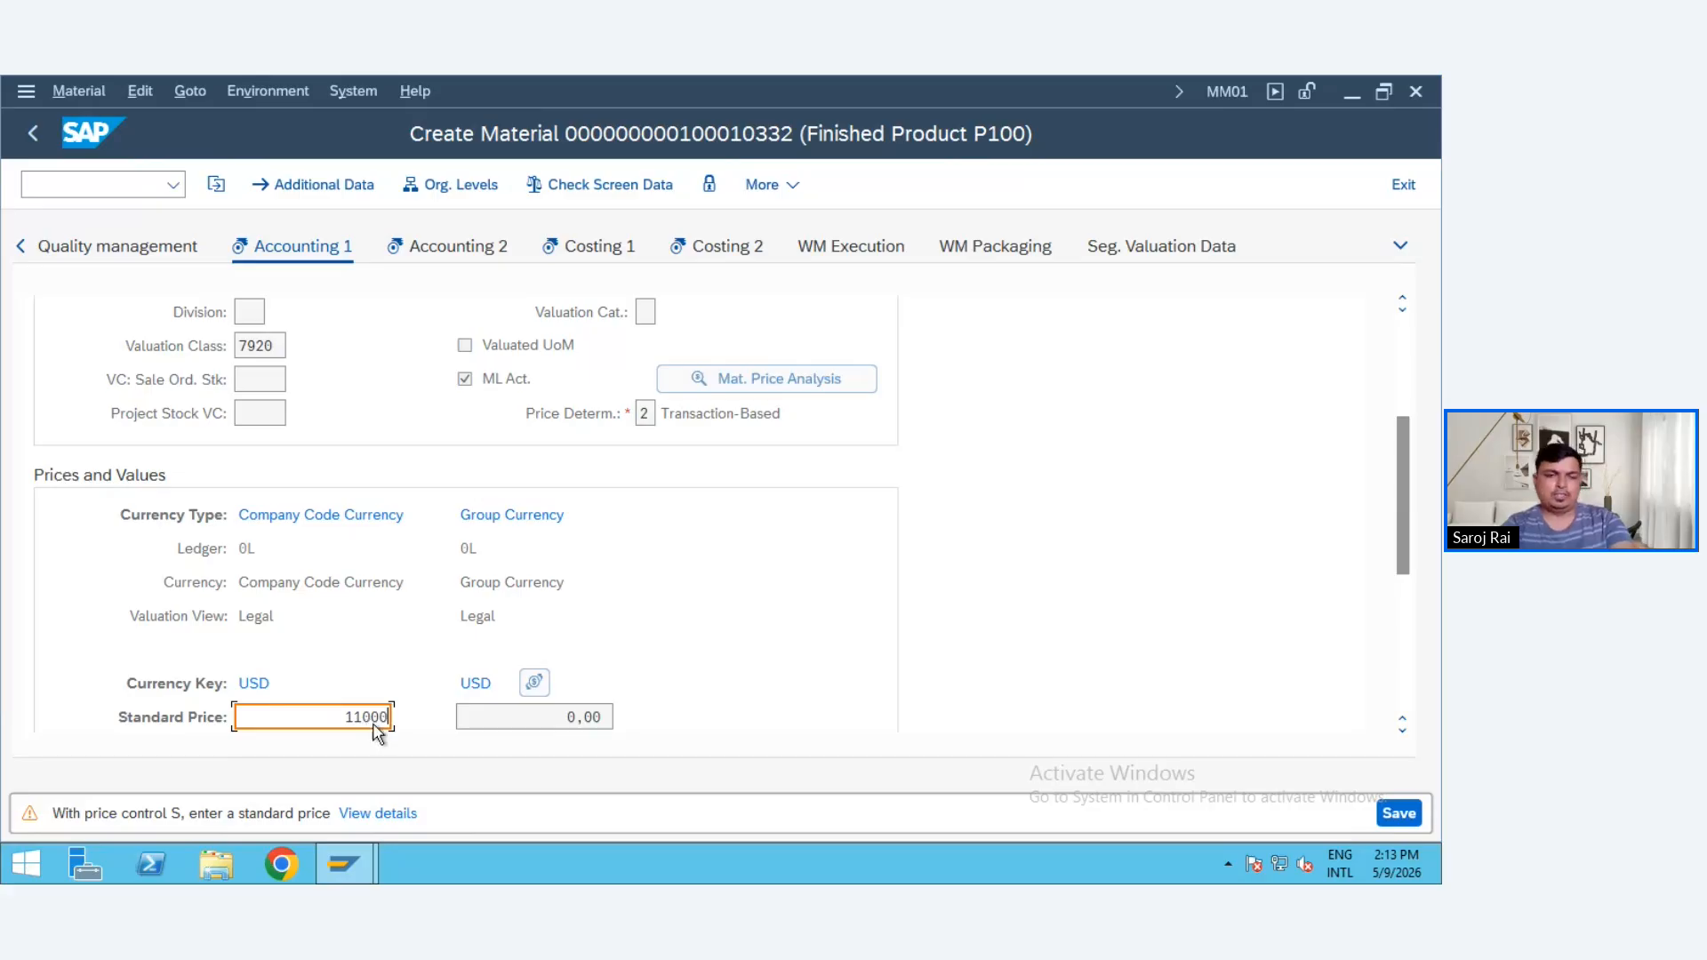
key(Return)
- Review the price control options, keep S (Standard price), and continue past Accounting 2 to the Costing 1 view
scroll(377, 734, down, 6)
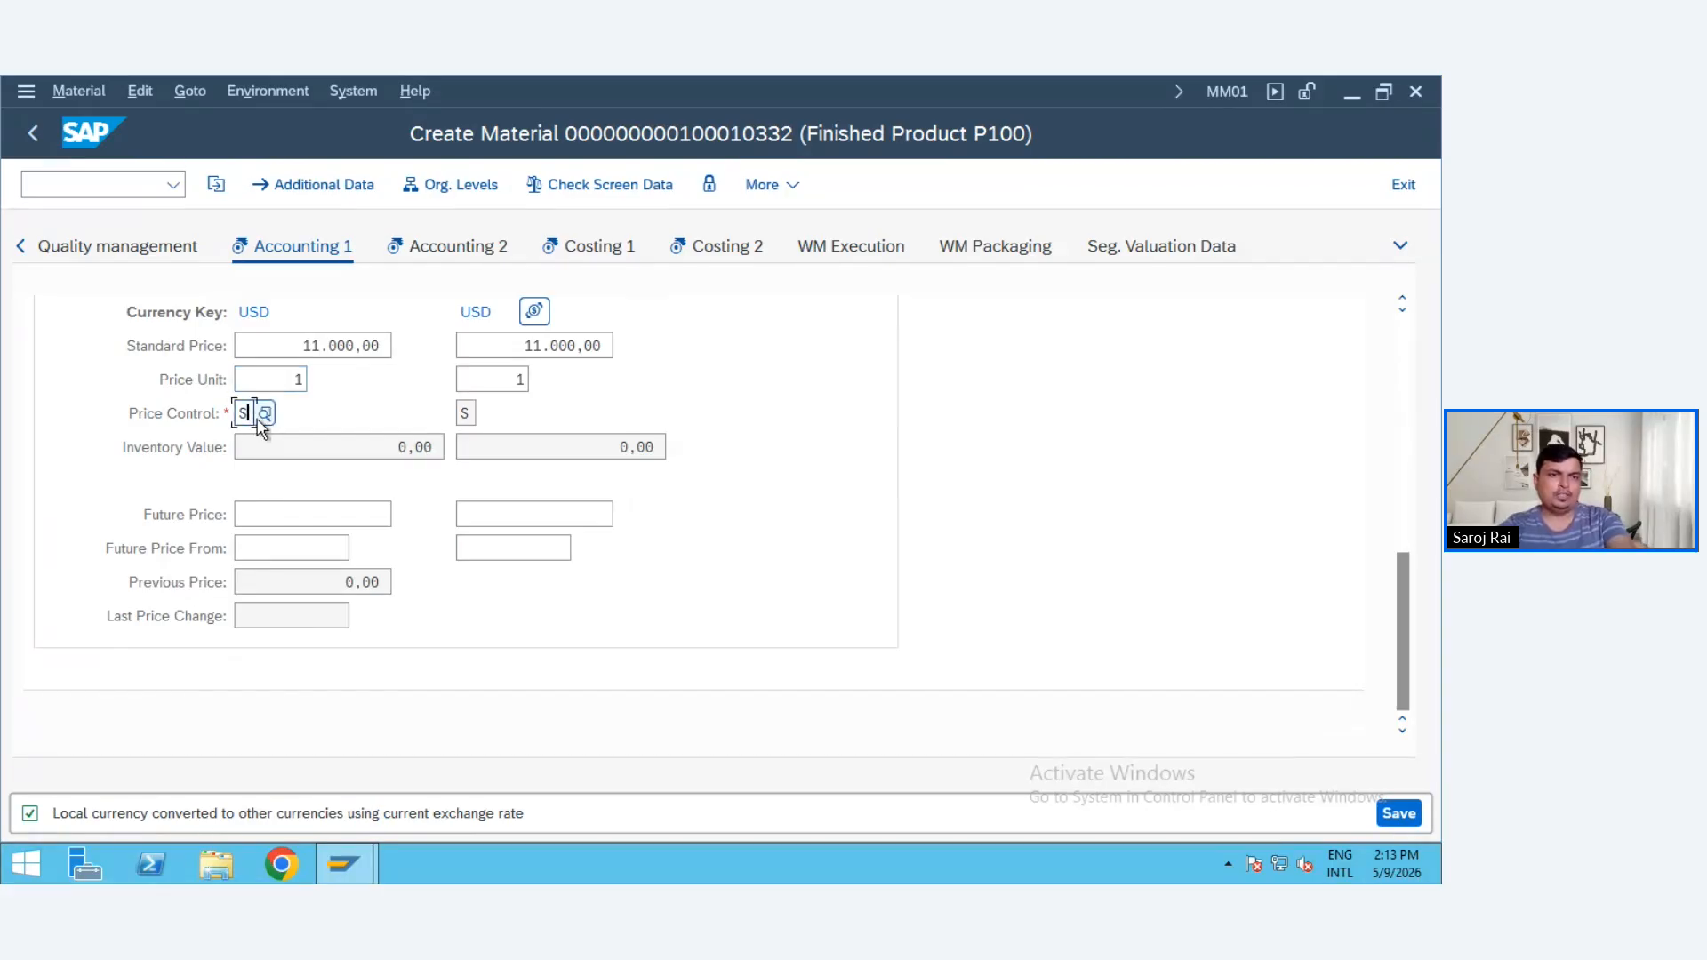
click(260, 414)
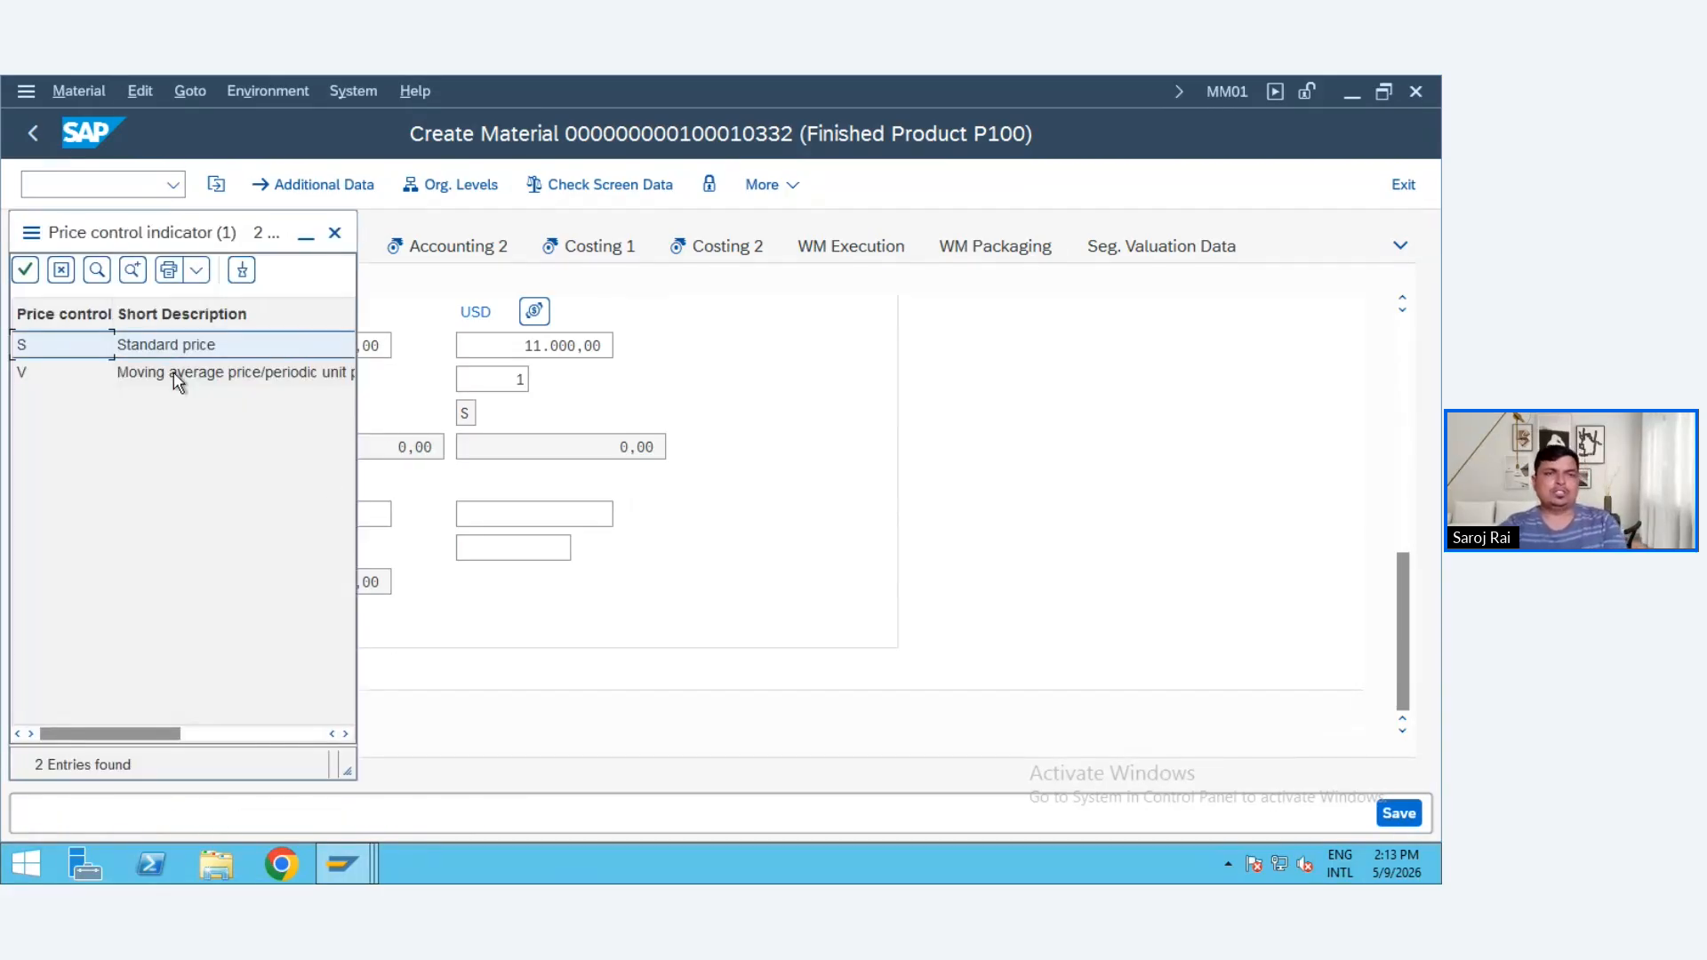
click(60, 268)
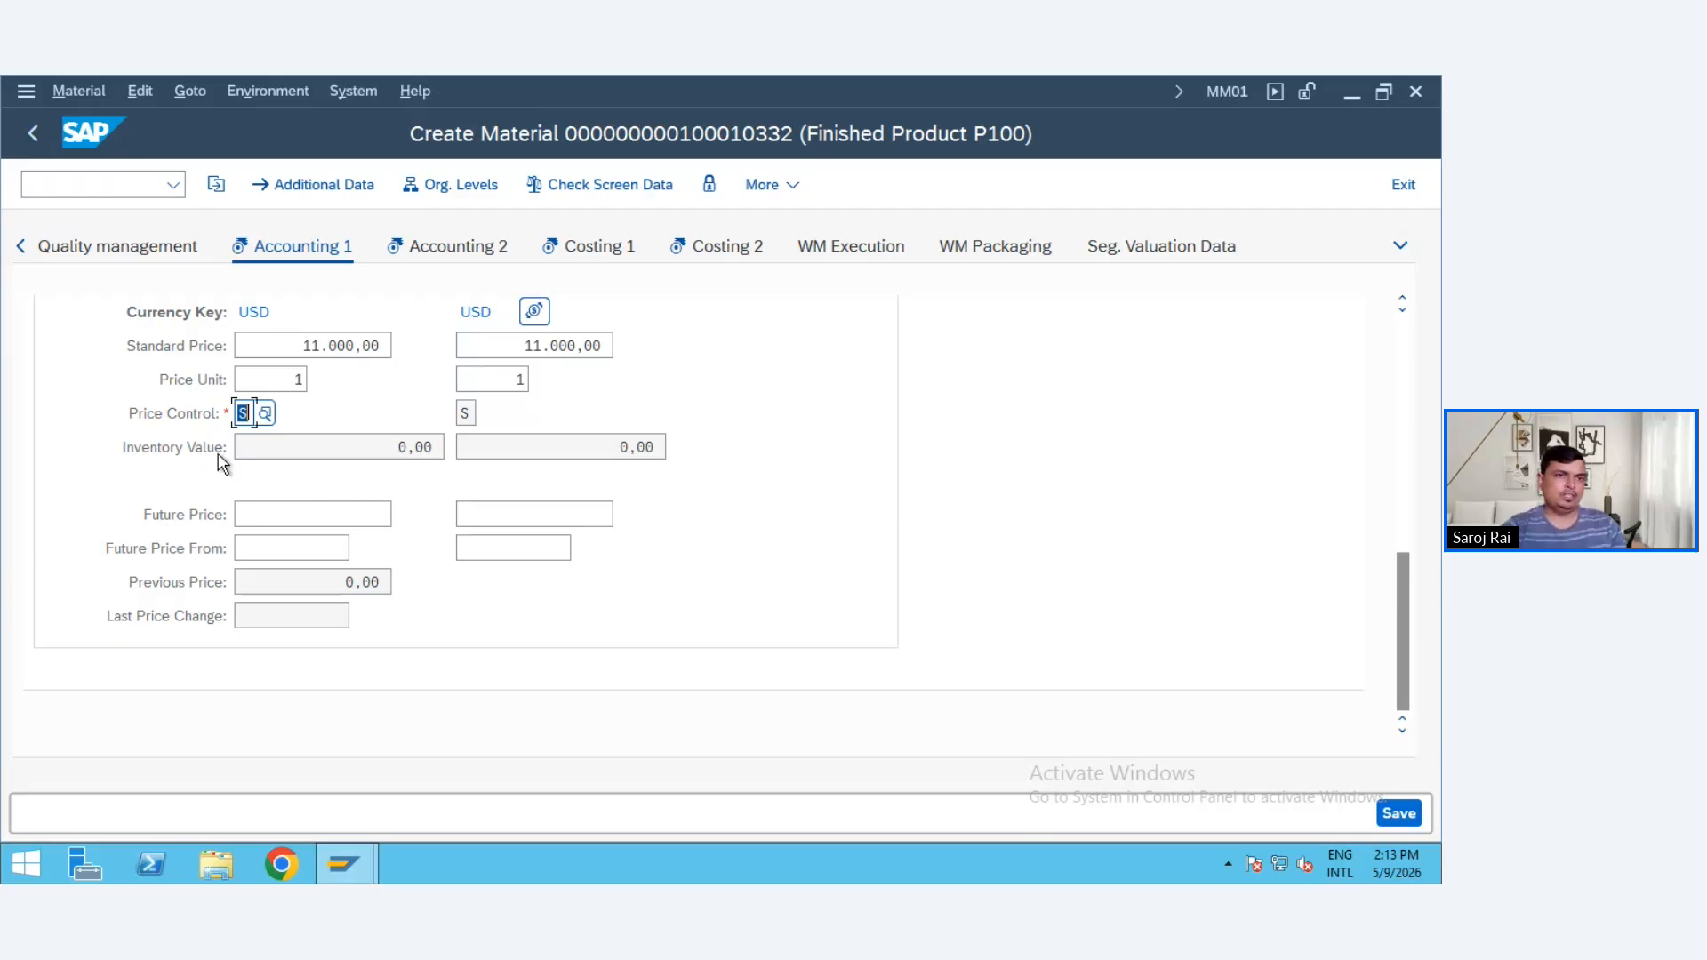
key(Return)
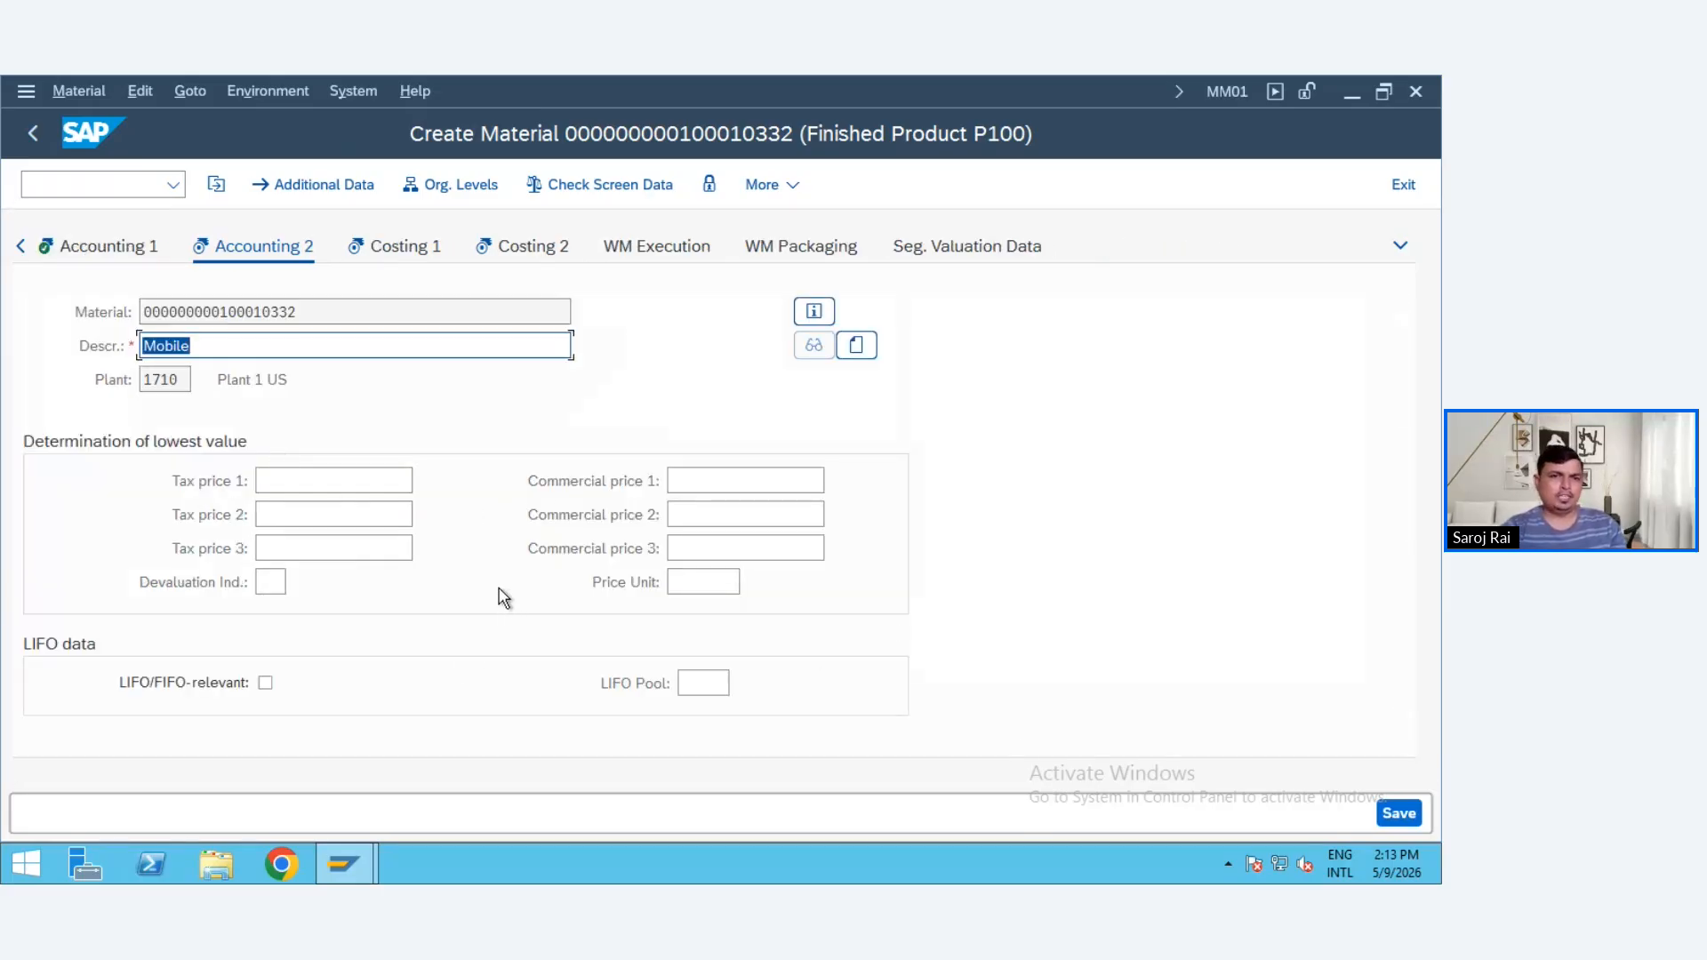
key(Return)
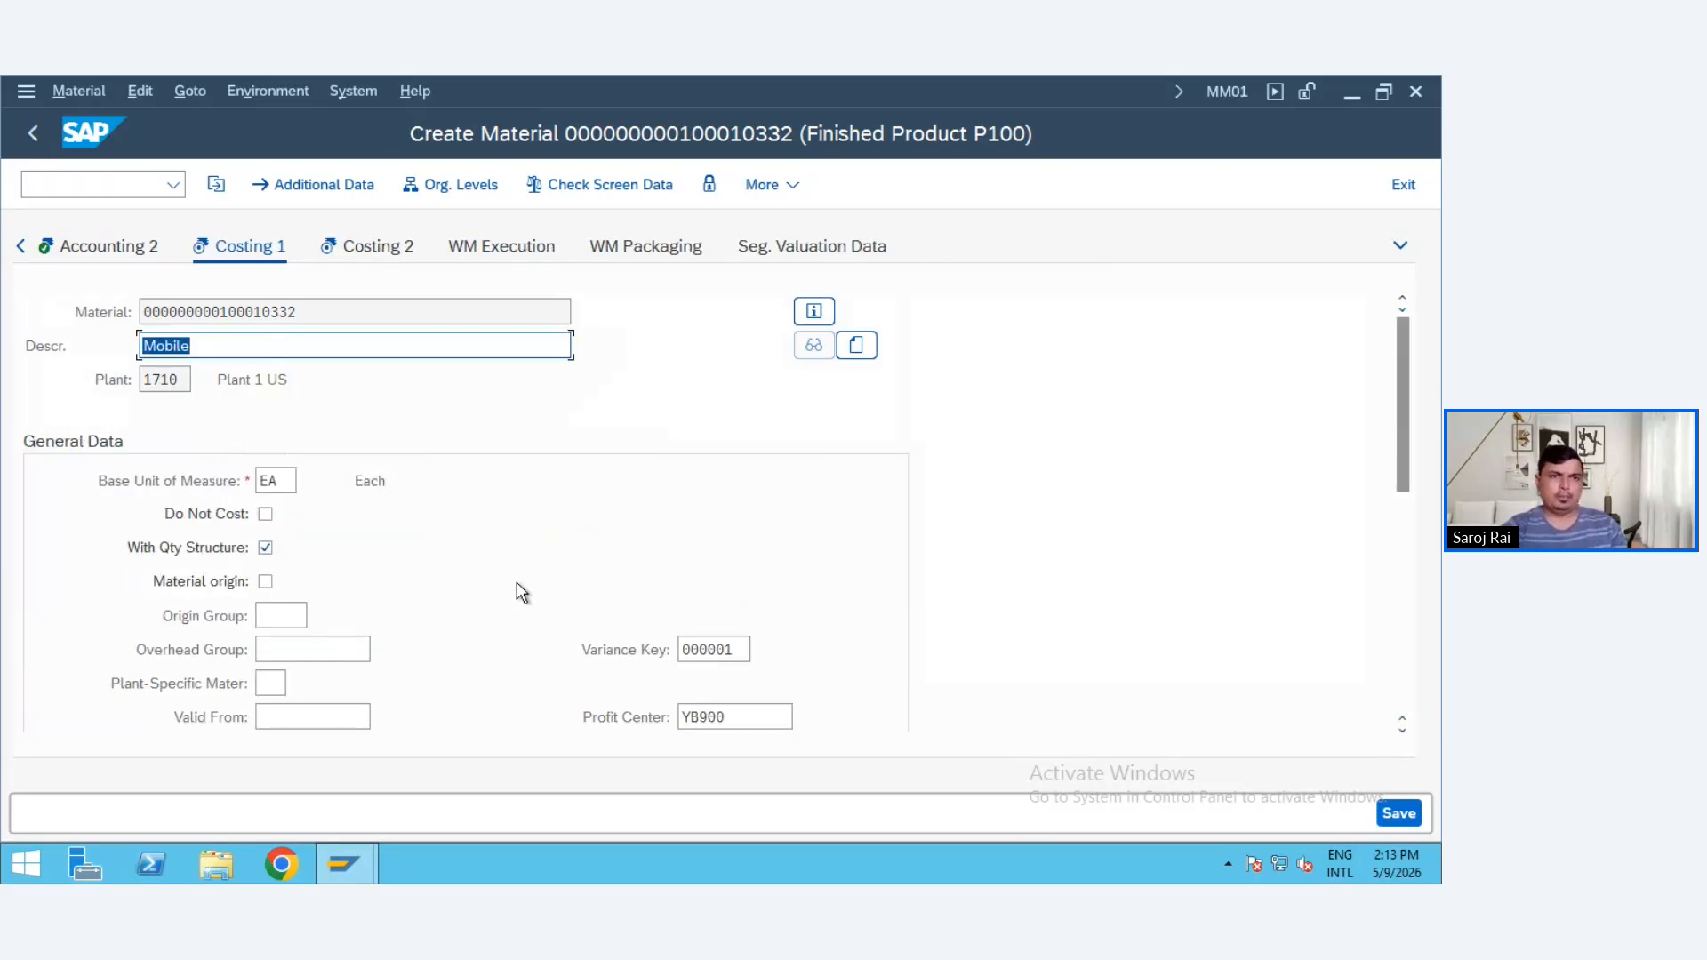
- Review the general and quantity structure data of the Costing 1 view and continue to Costing 2 without entering anything
scroll(408, 614, down, 5)
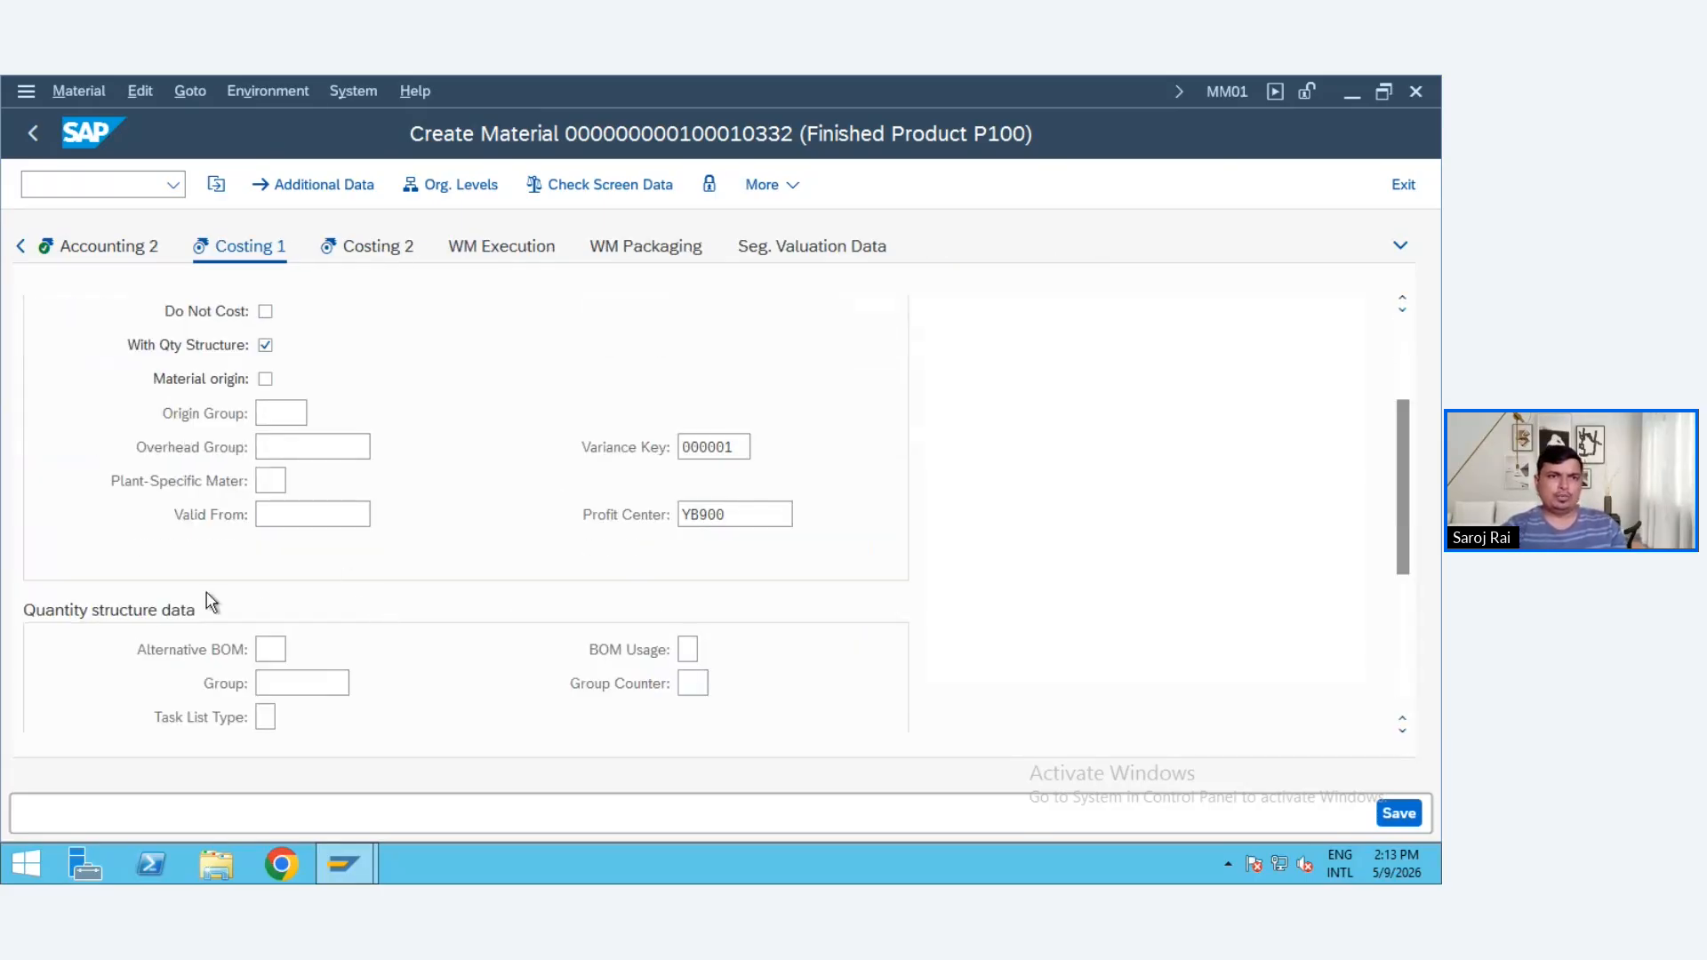
scroll(313, 684, up, 5)
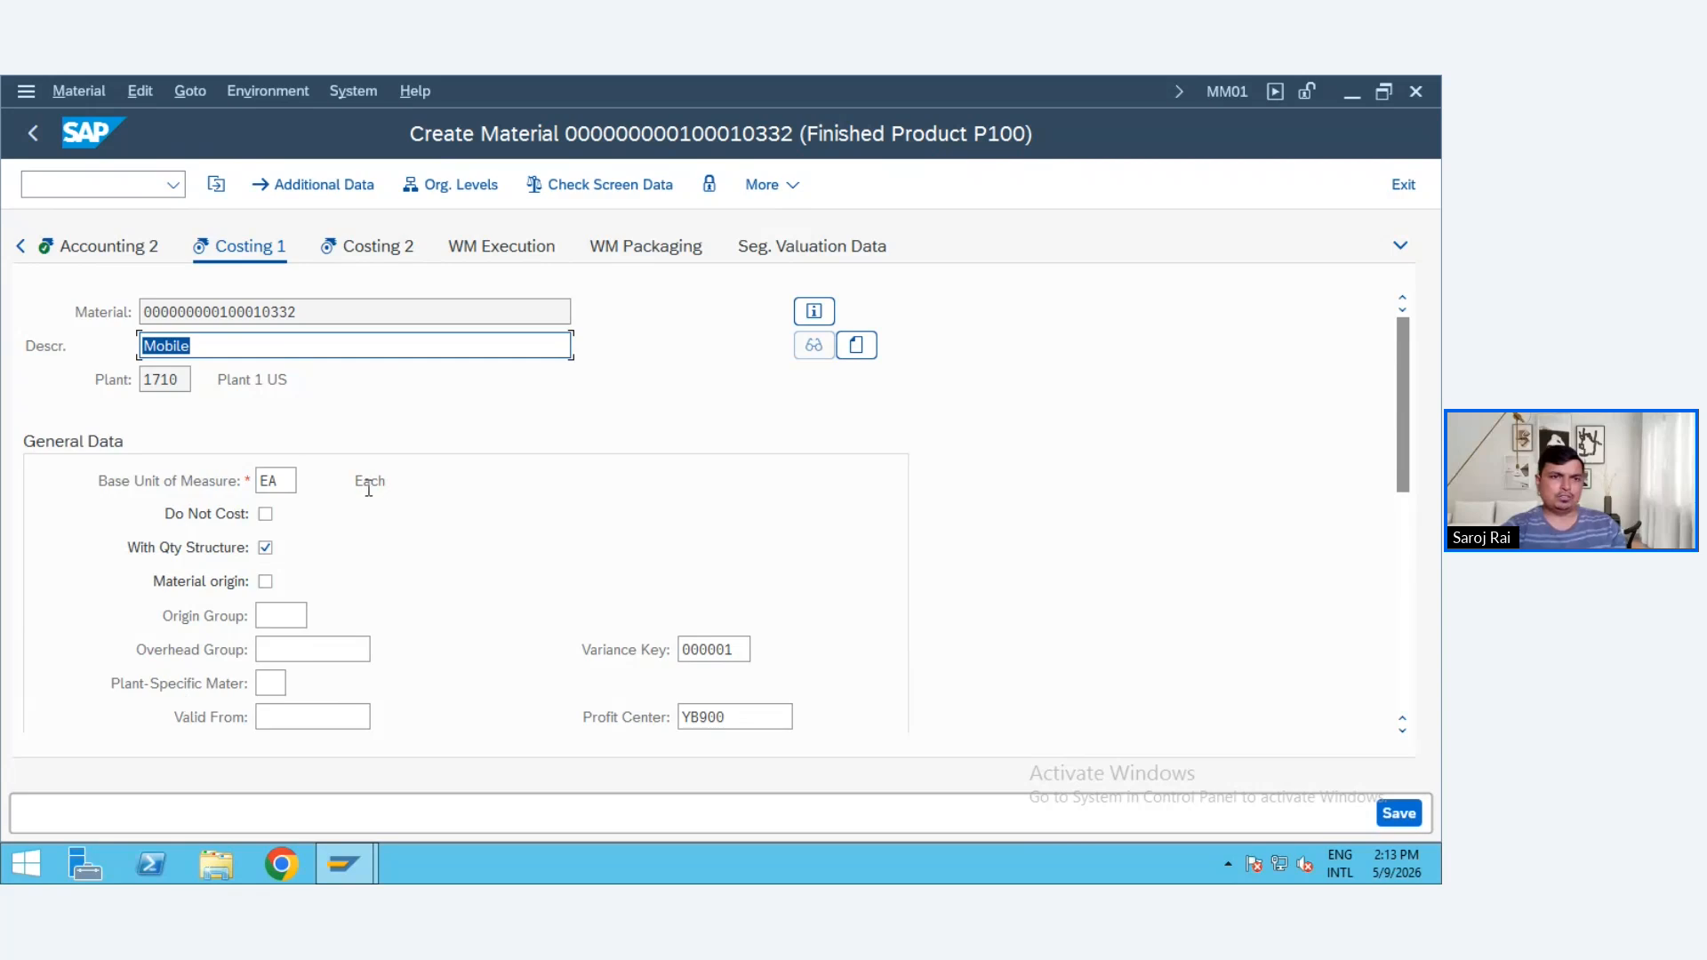
scroll(353, 763, down, 5)
scroll(339, 675, up, 5)
scroll(703, 669, down, 3)
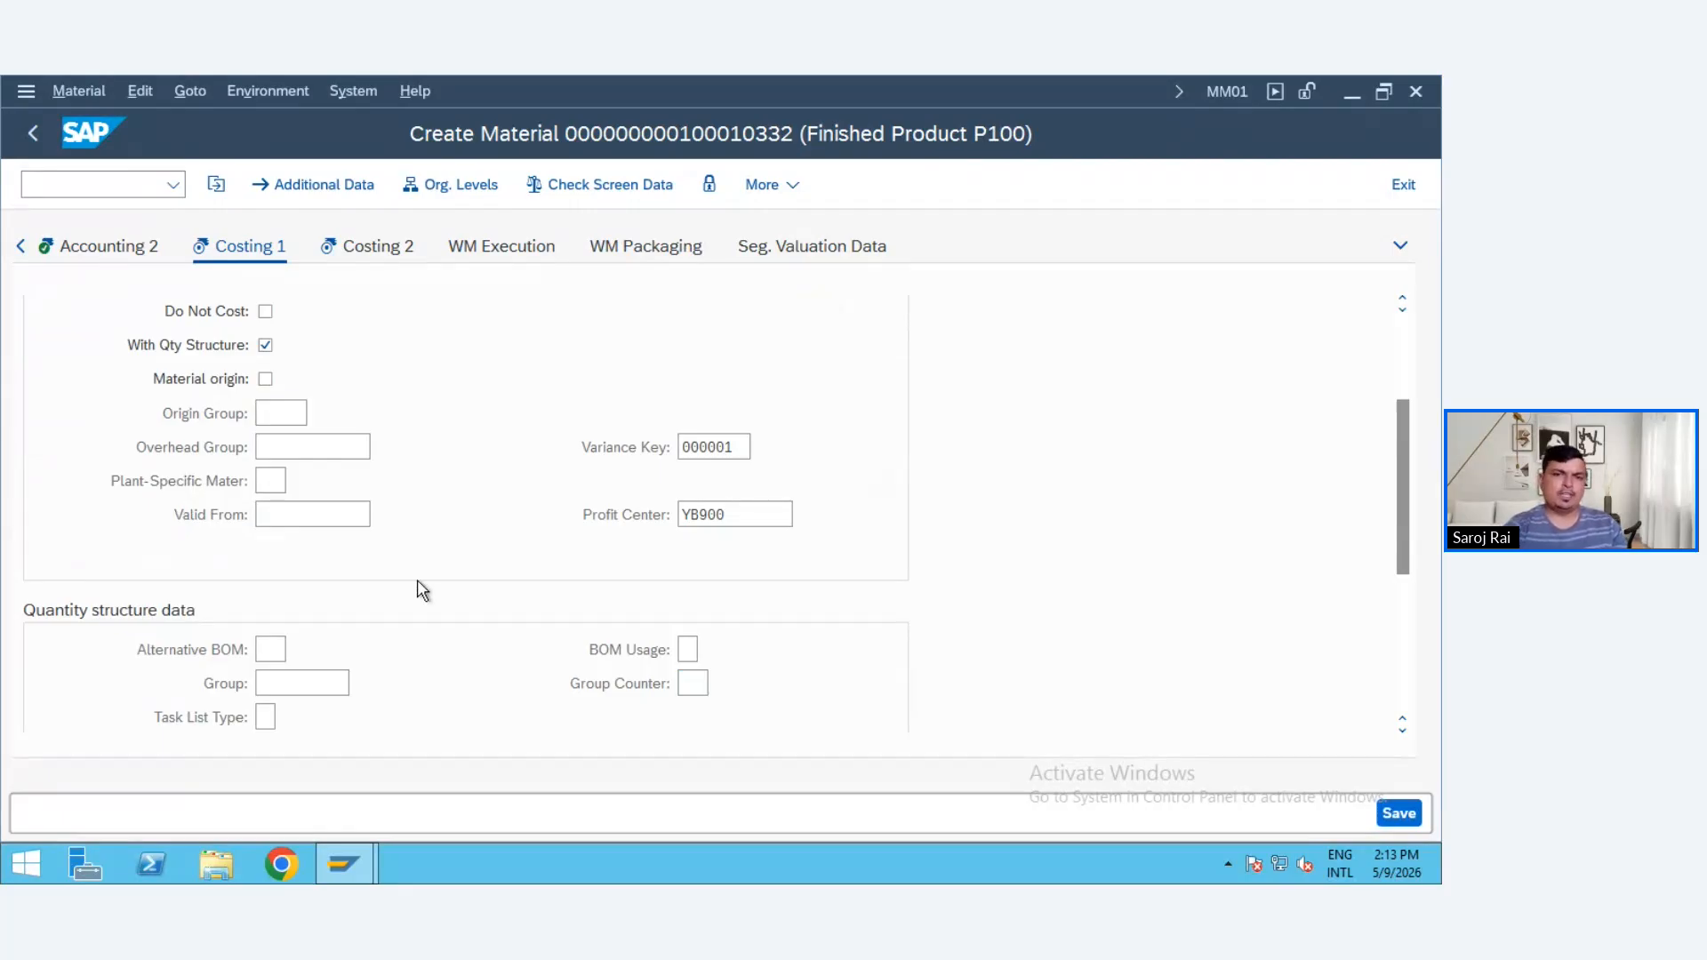
key(Return)
- Review the planned prices and valuation data in Costing 2, finish the last view and save the new material
scroll(418, 584, down, 3)
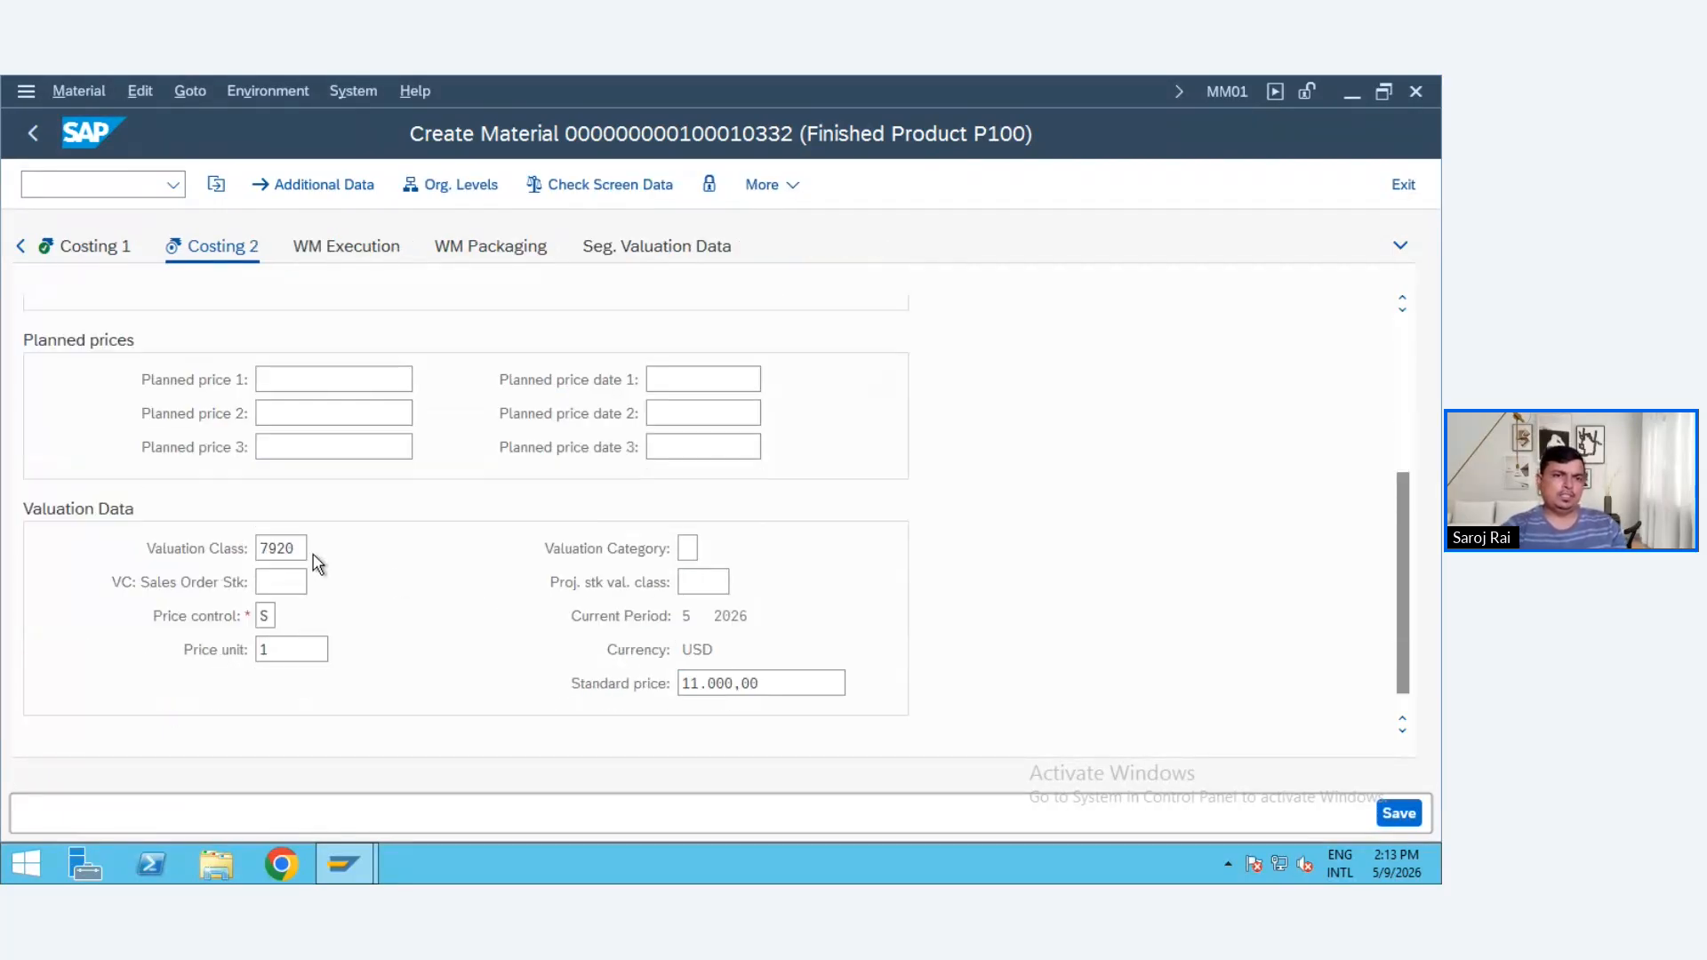
scroll(359, 655, down, 1)
key(Return)
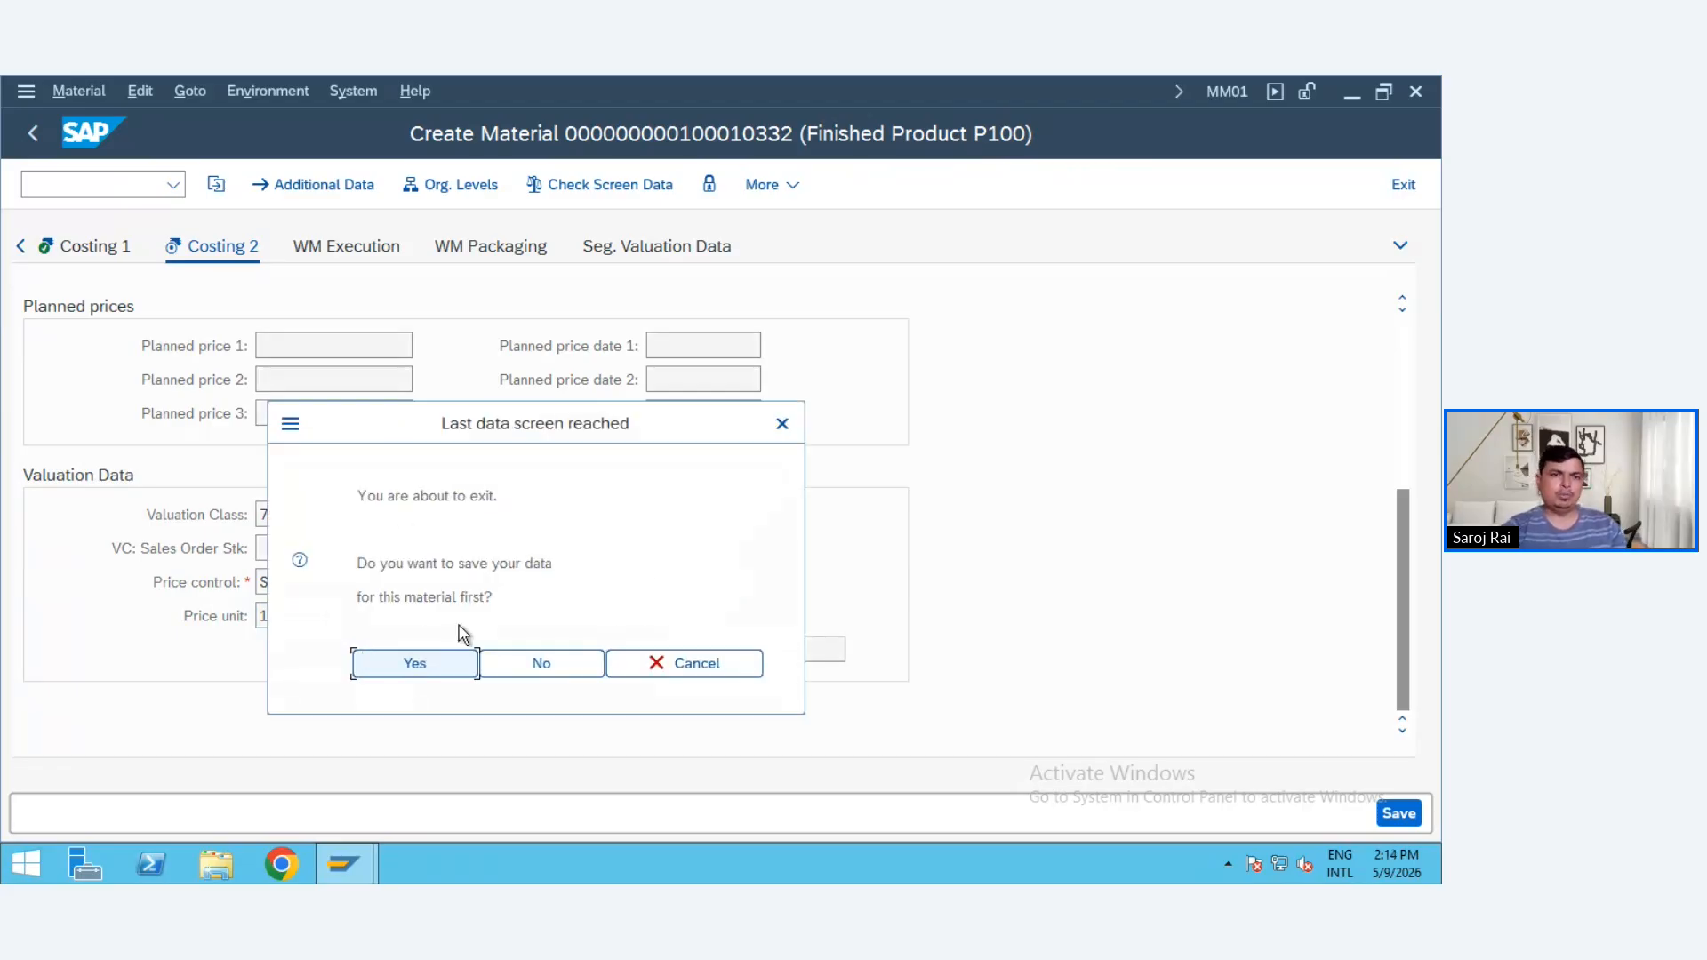
click(399, 667)
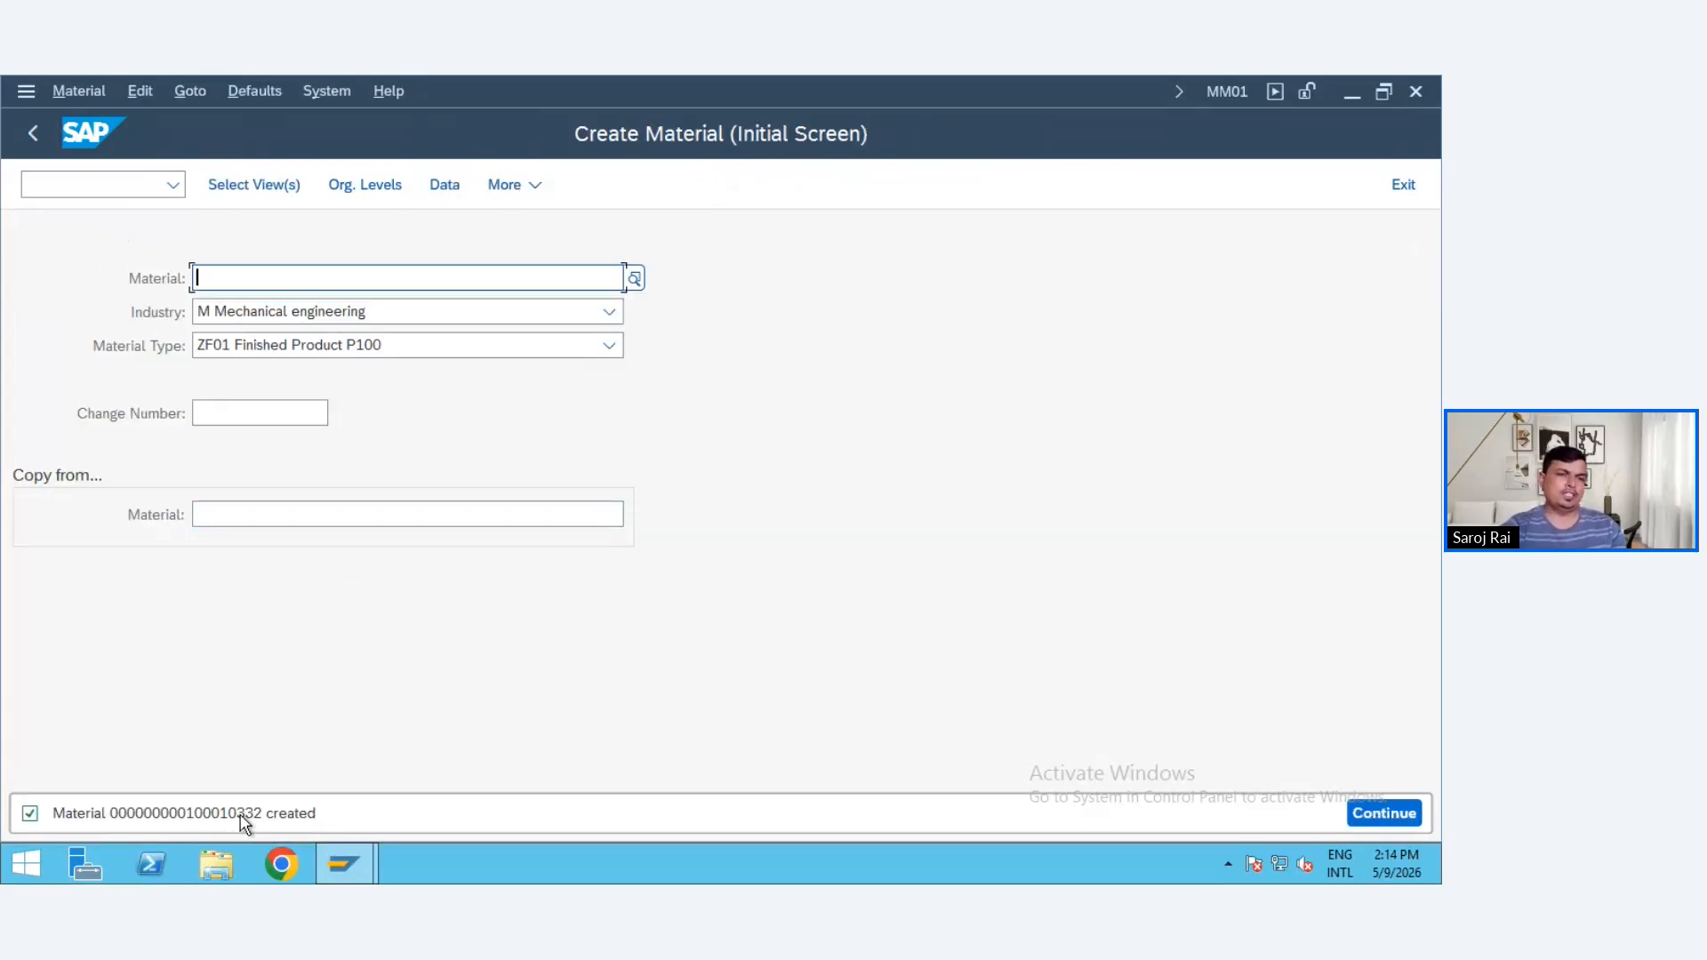
- Switch to changing the newly created material immediately and bring up its view selection
click(68, 92)
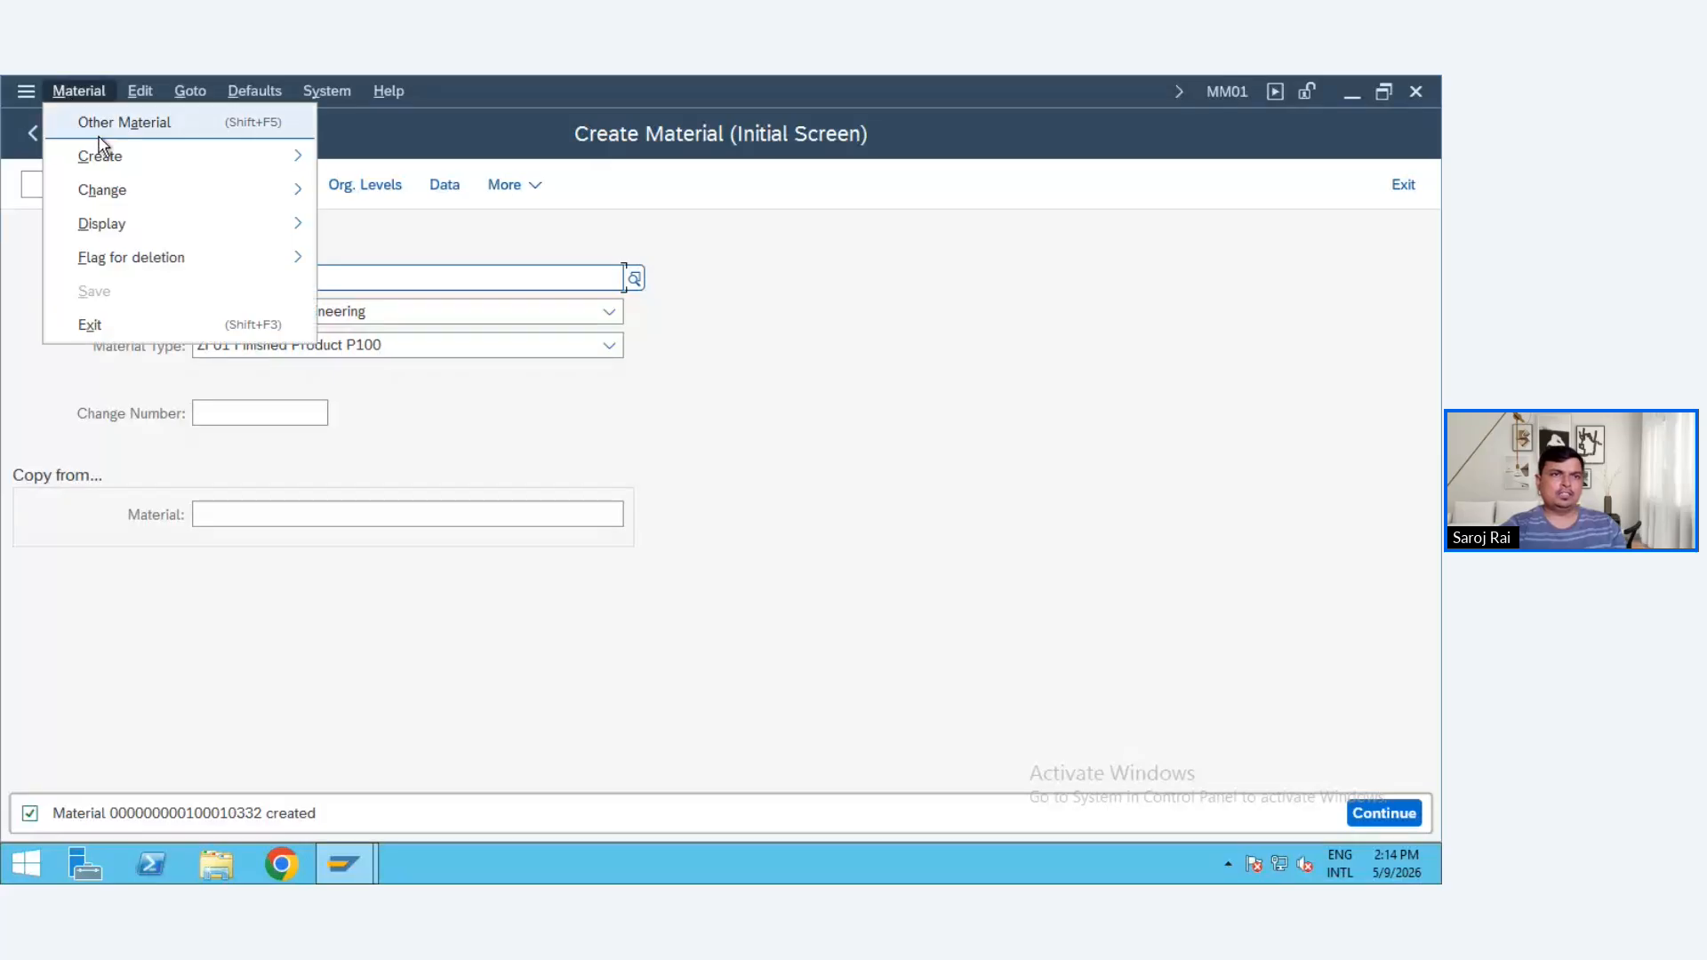
mouse_move(169, 194)
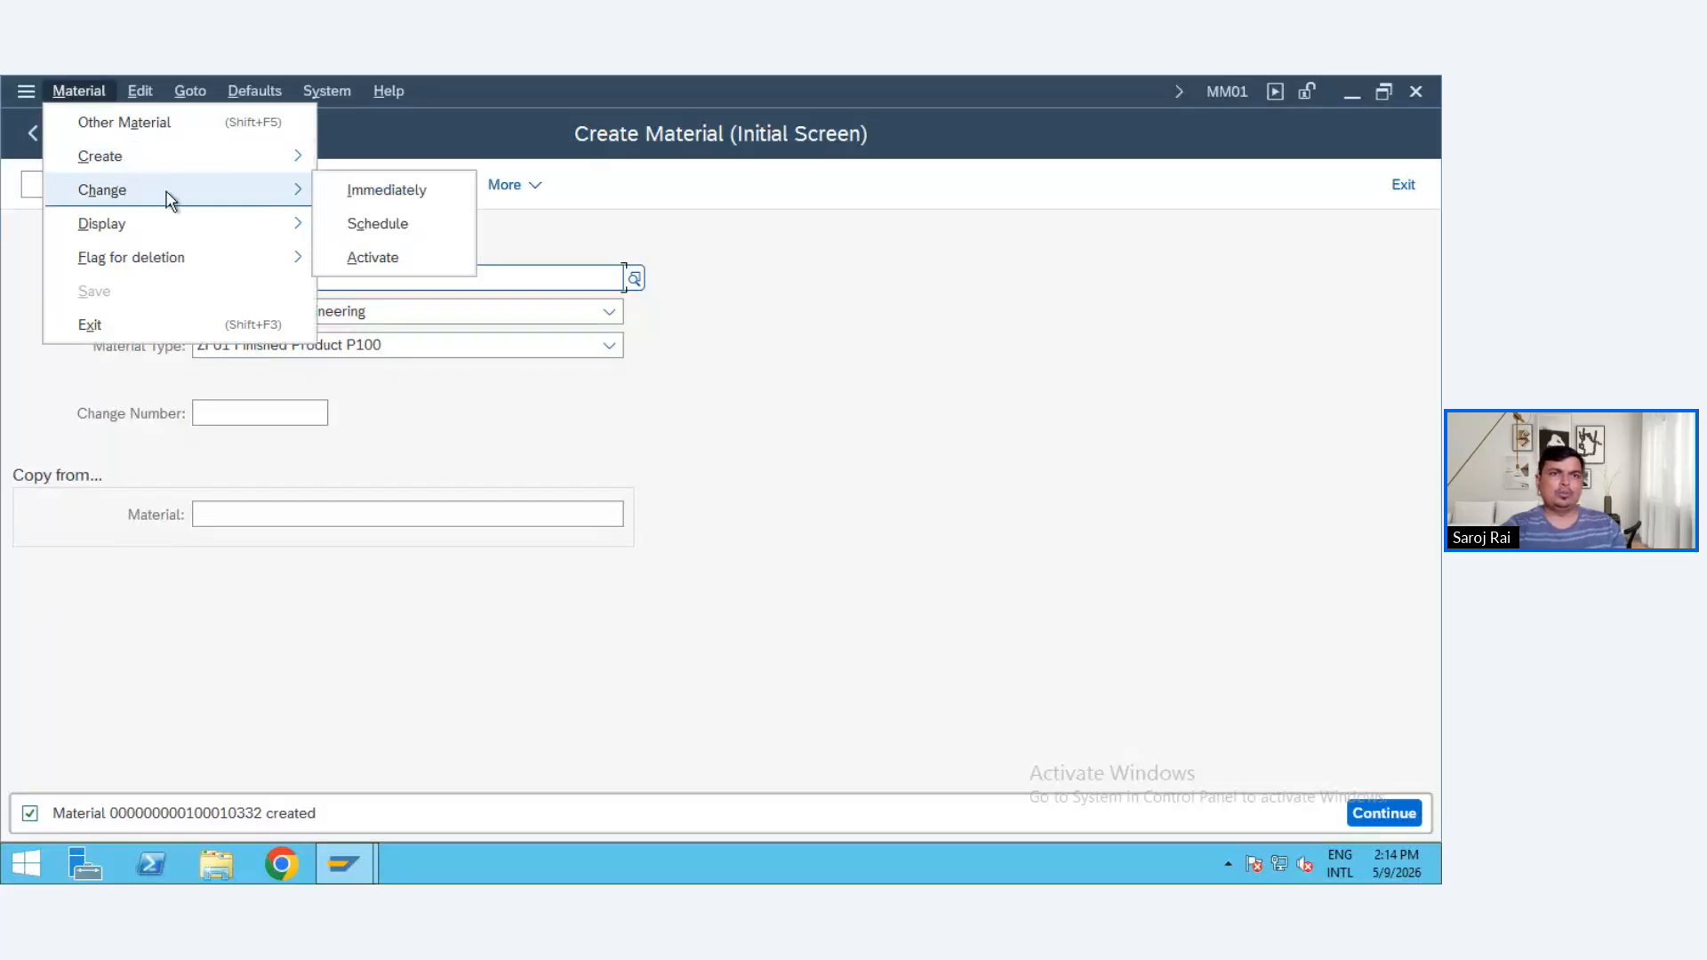
click(398, 196)
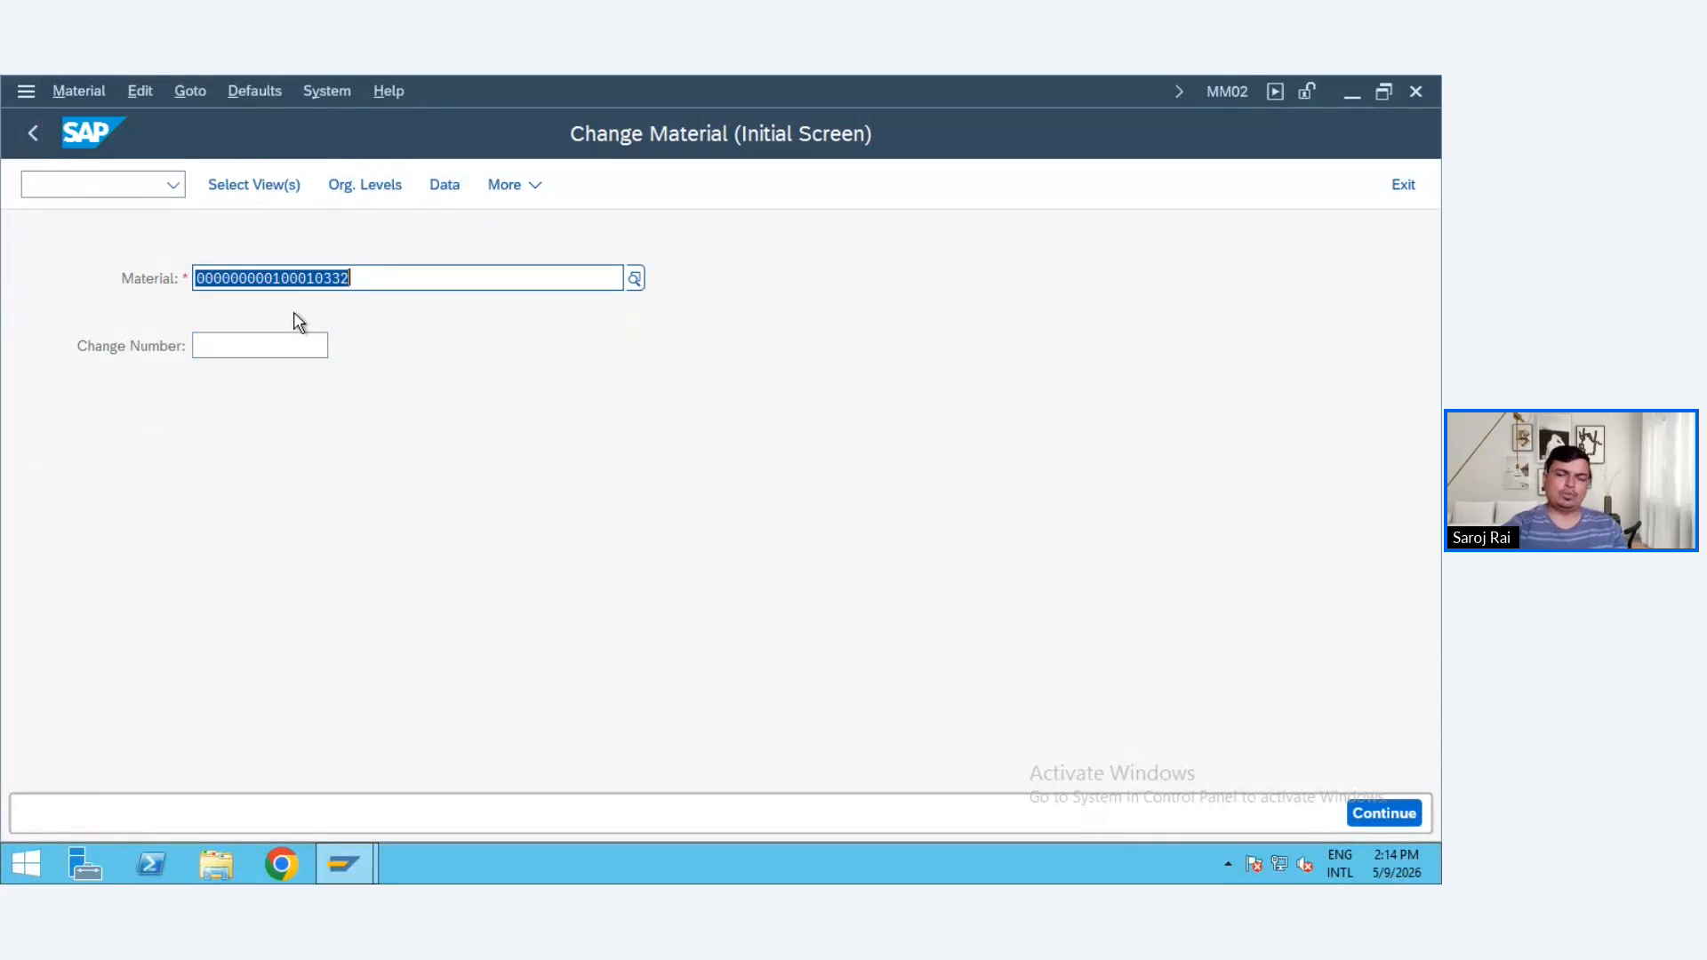
key(Return)
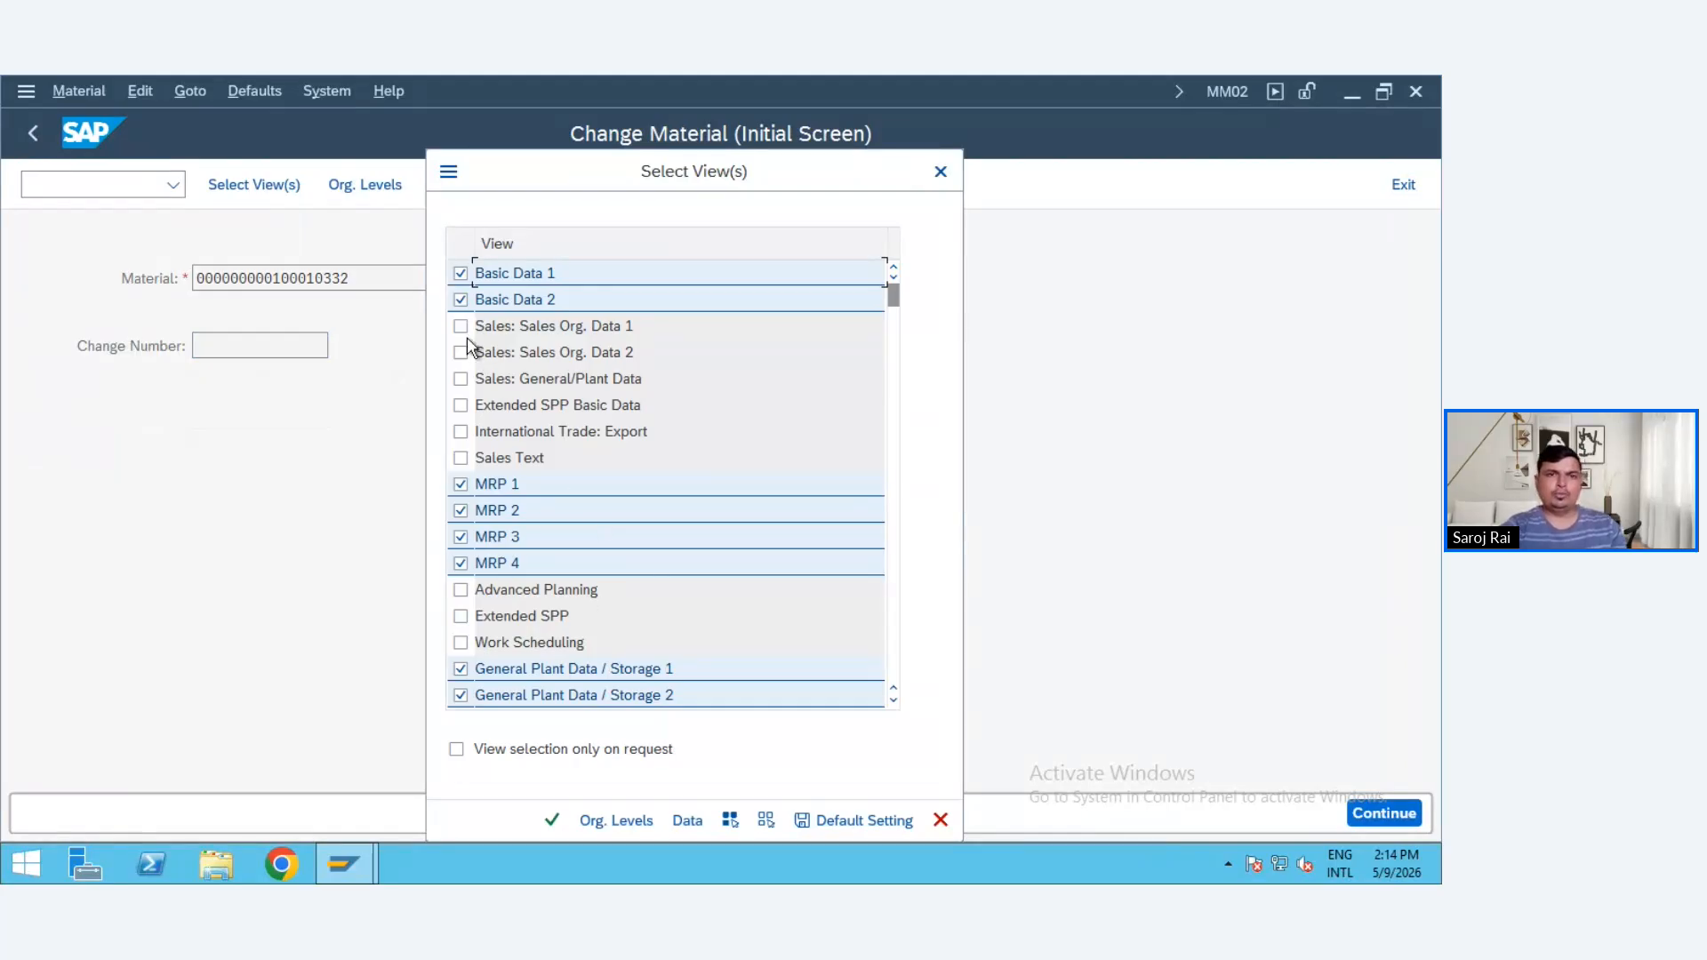
- Add the Sales Org. Data 1, Sales Org. Data 2 and Sales: General/Plant Data views to the selection and open the material
click(461, 327)
click(461, 353)
click(460, 379)
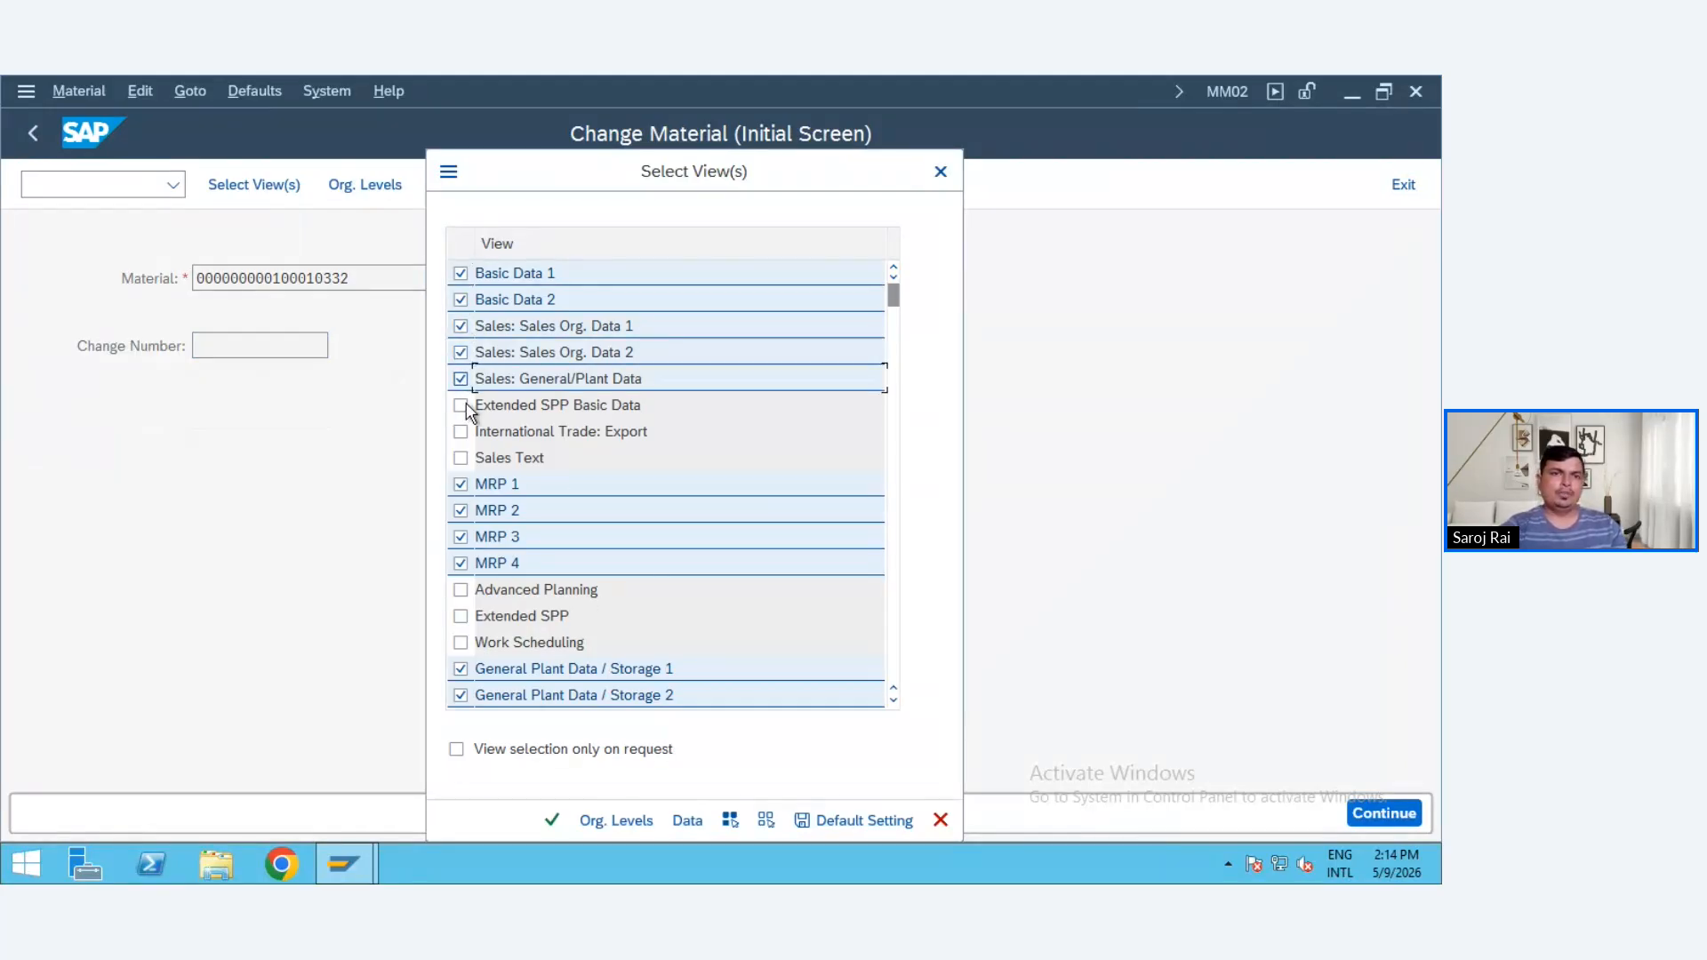
key(Return)
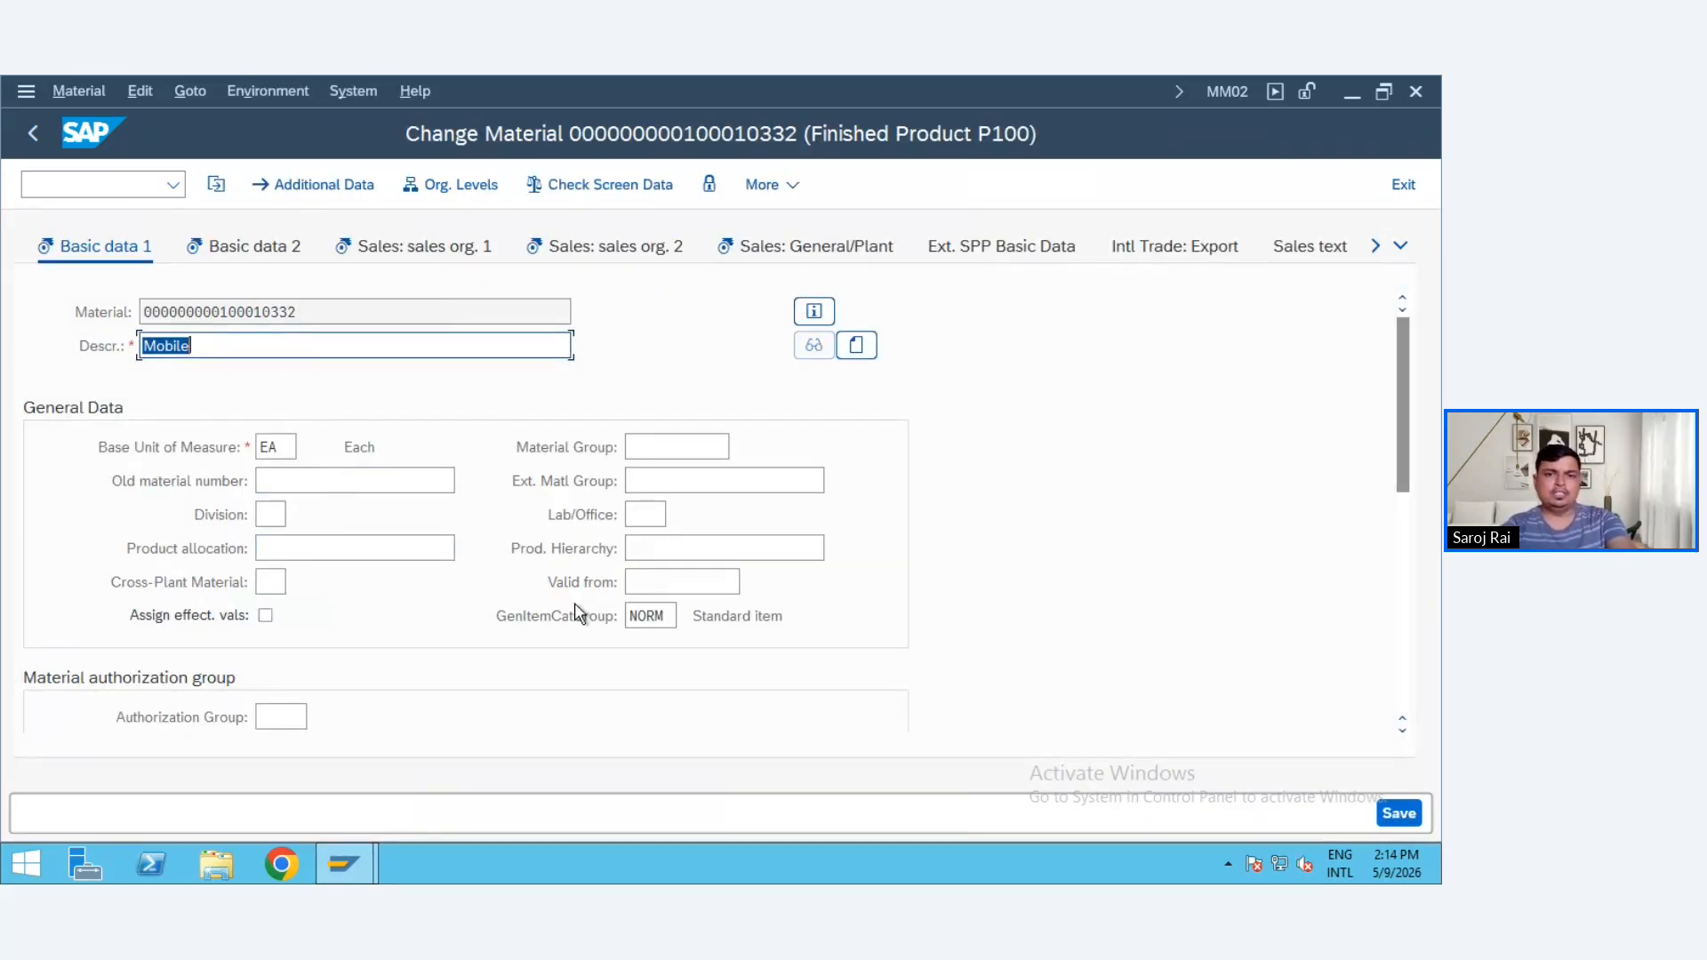
- Check the saved material's basic data and sales views in sequence, continuing through to the MRP 1 view
key(Return)
key(Return)
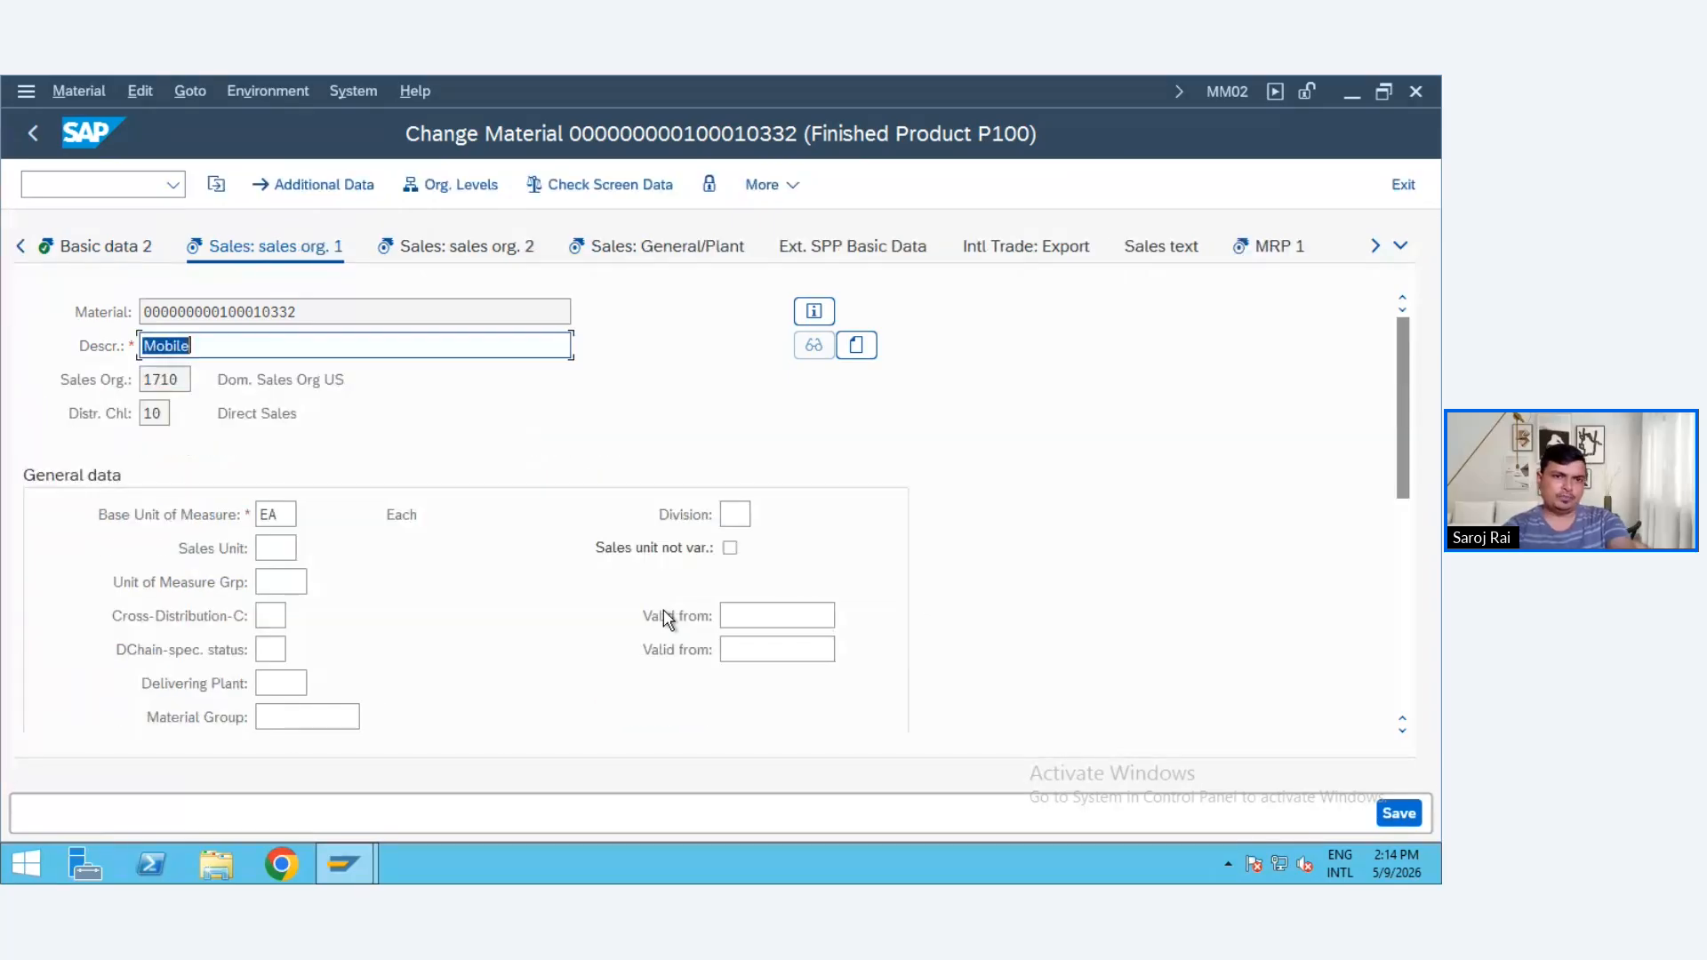
key(Return)
key(Return)
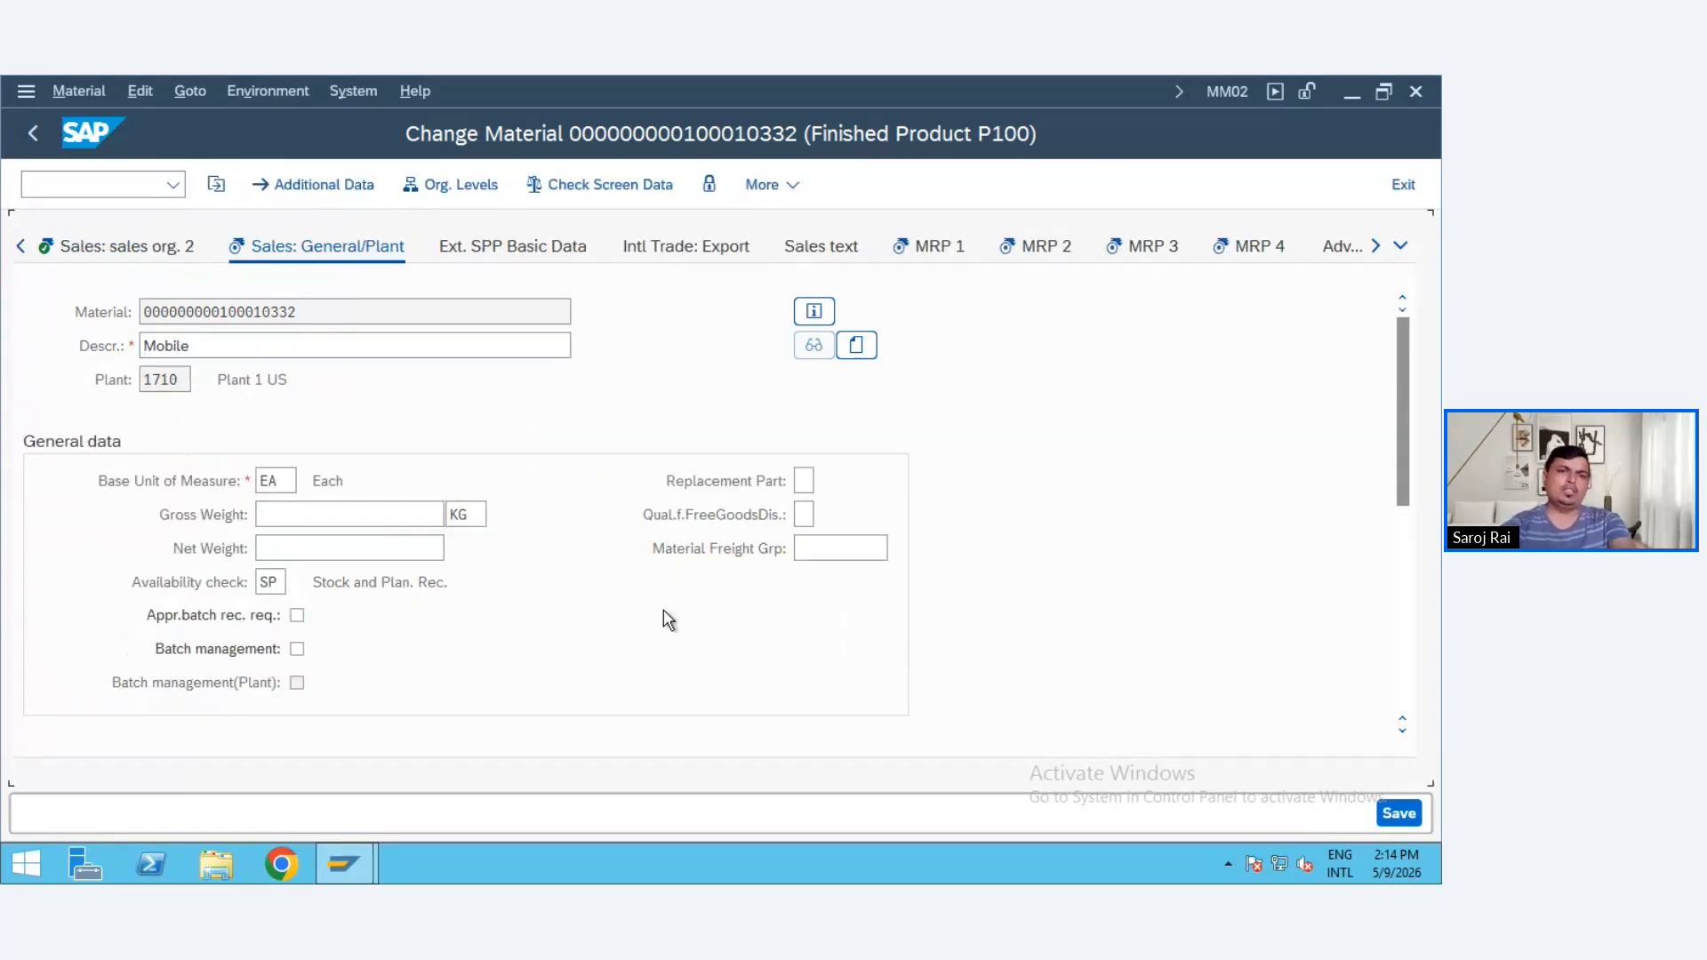
key(Return)
mouse_move(869, 94)
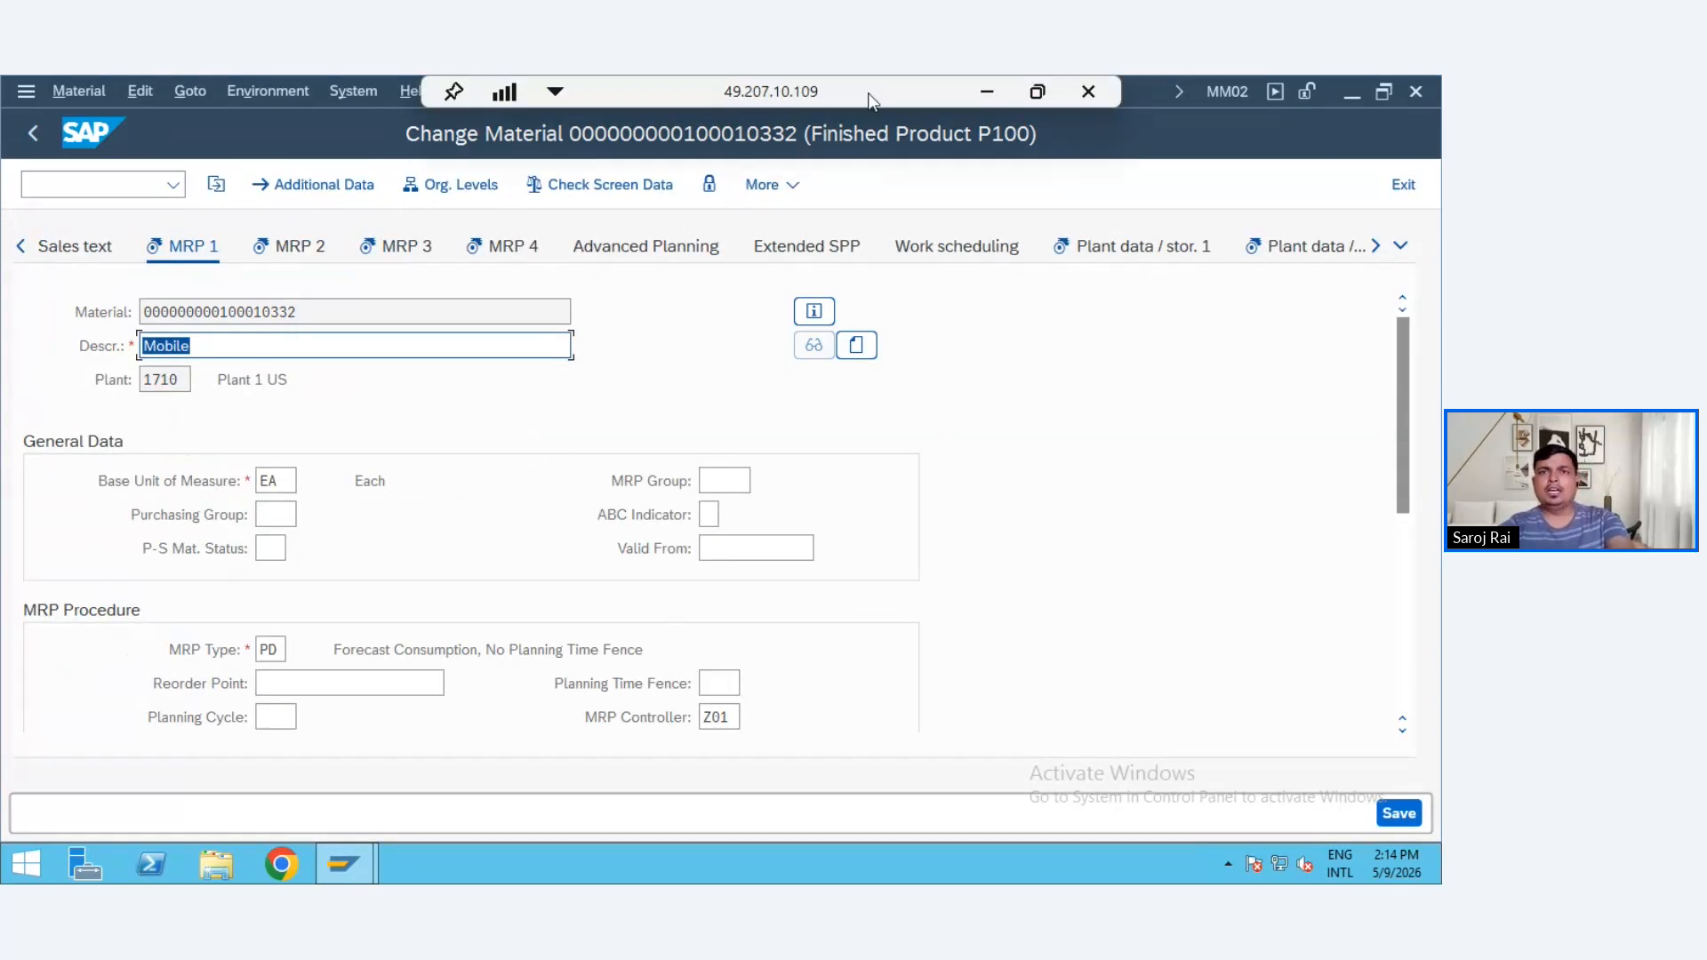
click(986, 91)
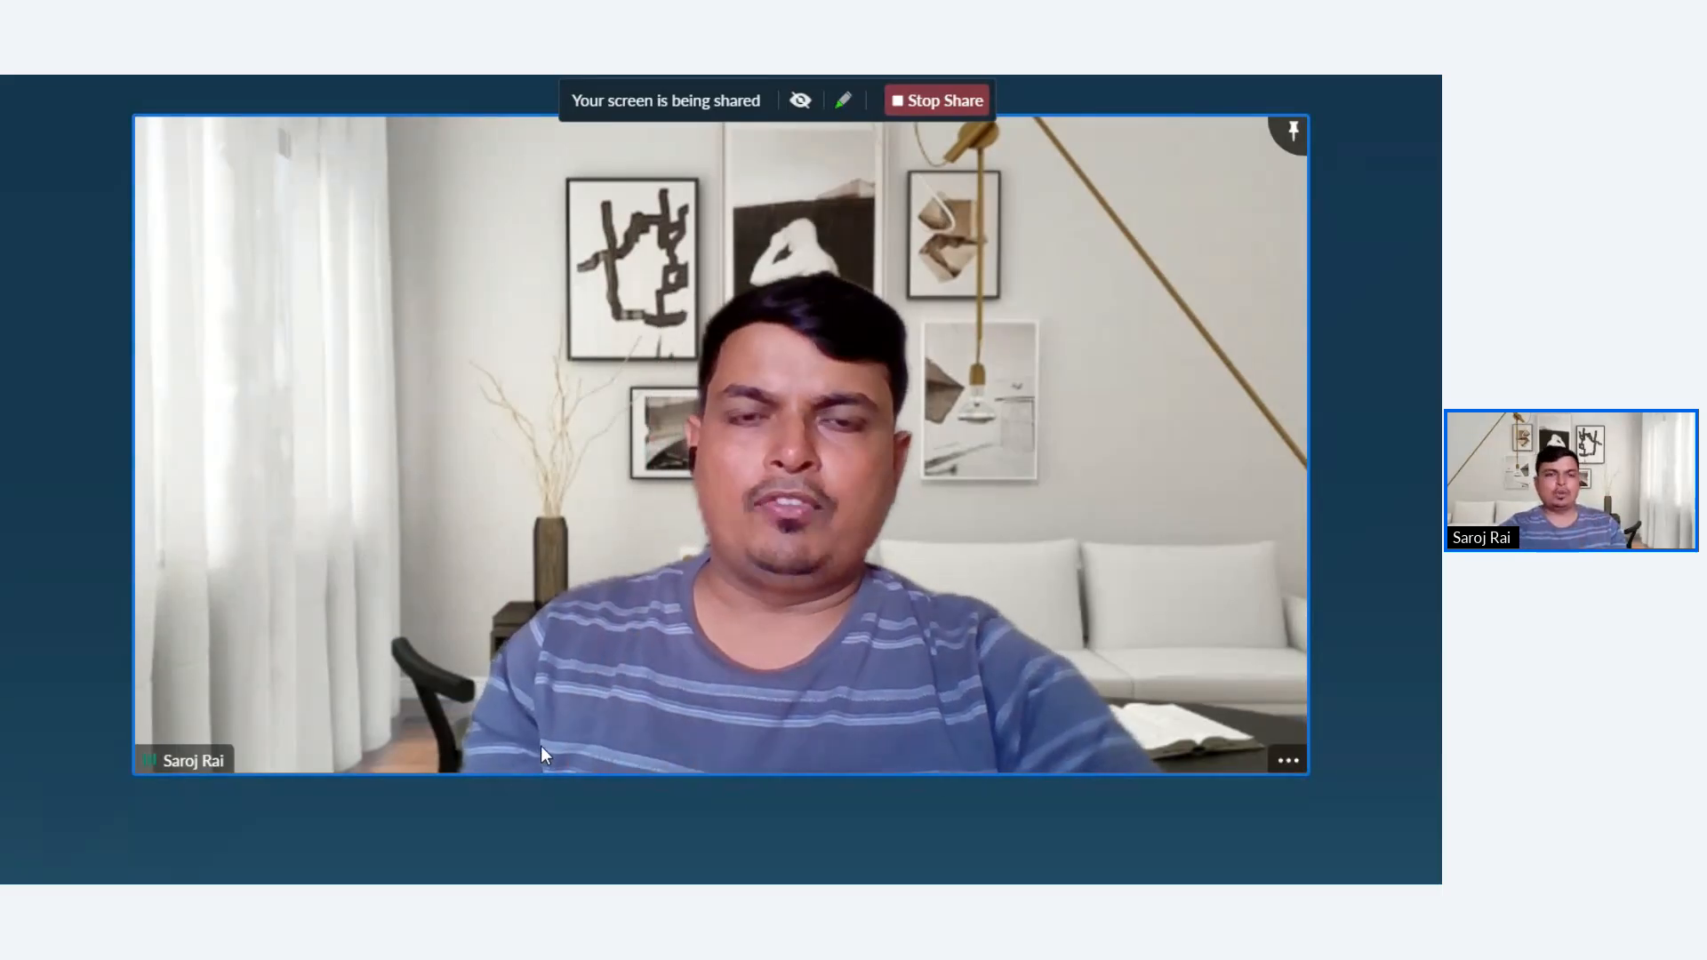
mouse_move(461, 693)
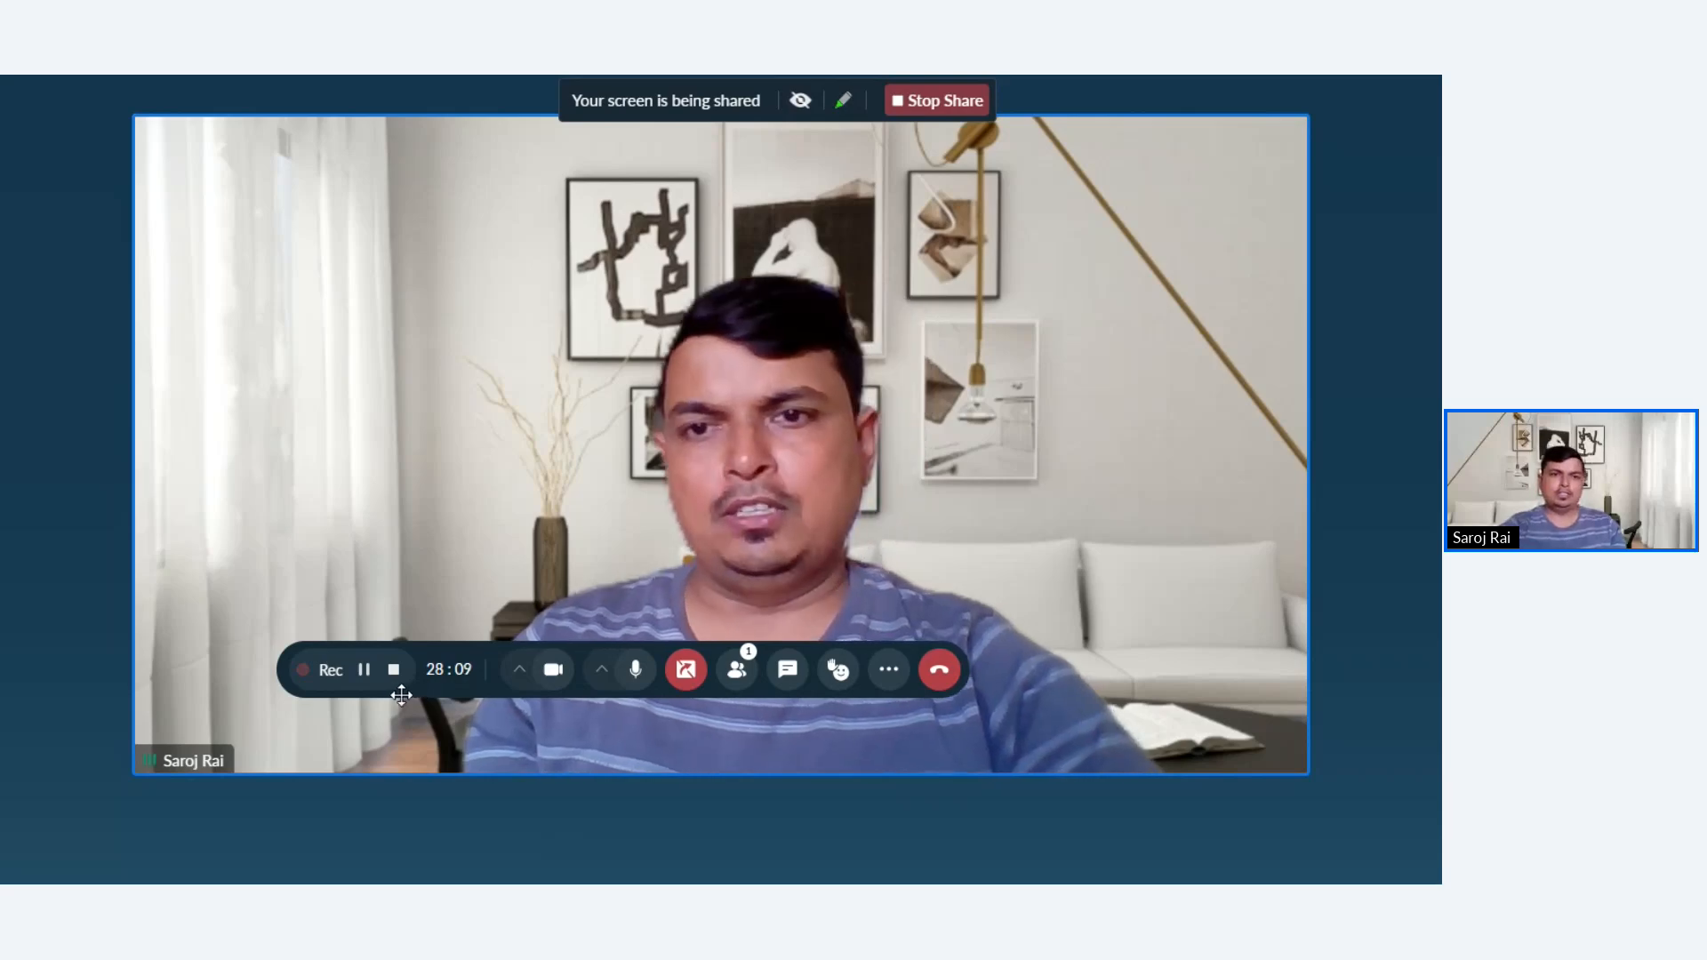